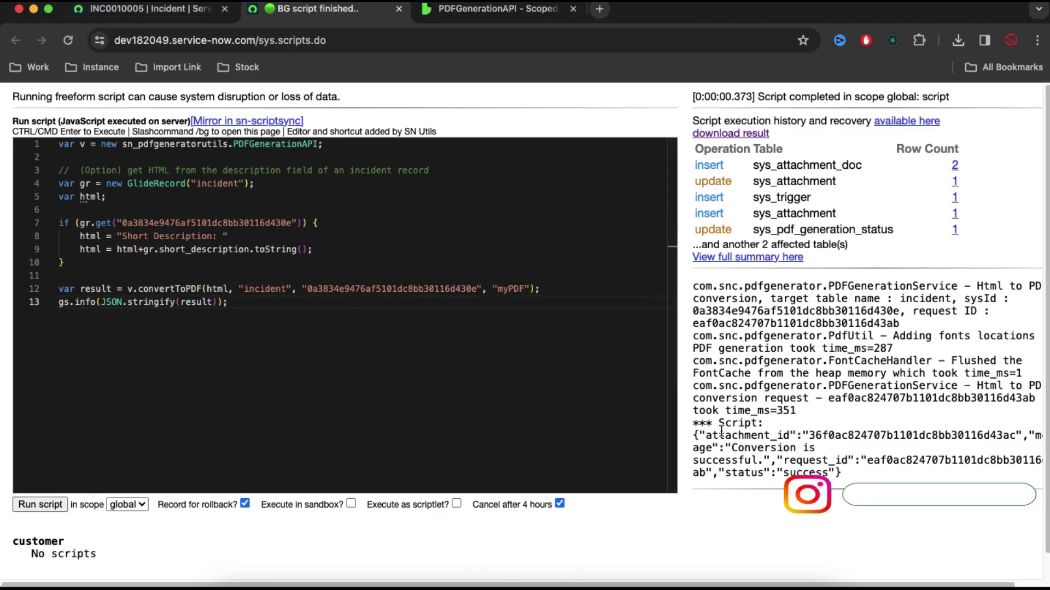
# Examine the attachment ID and request ID in the PDF conversion script's output.
pyautogui.doubleClick(866, 436)
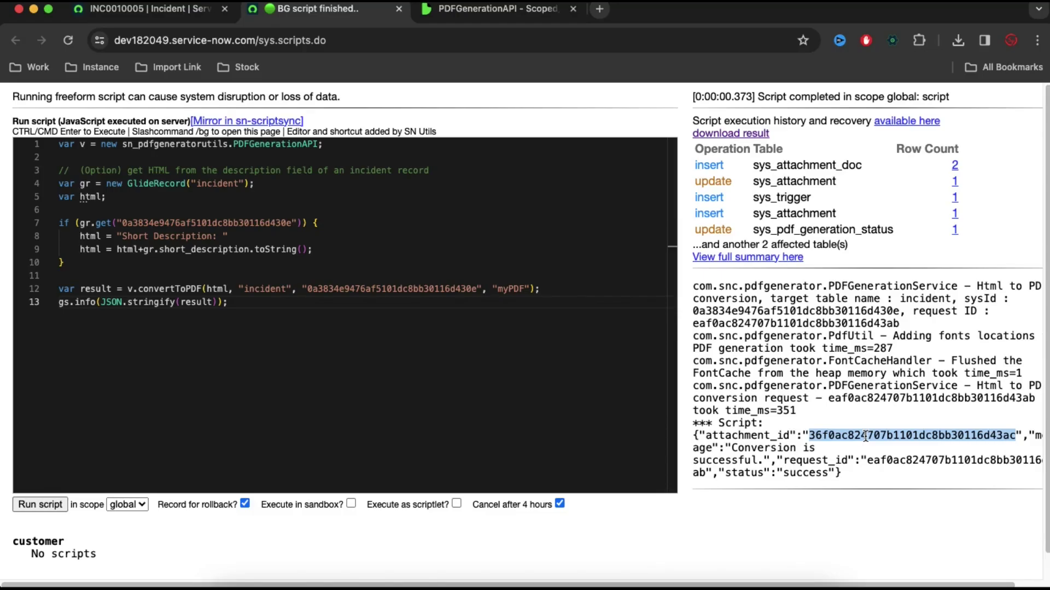
pyautogui.hscroll(1, 865, 435)
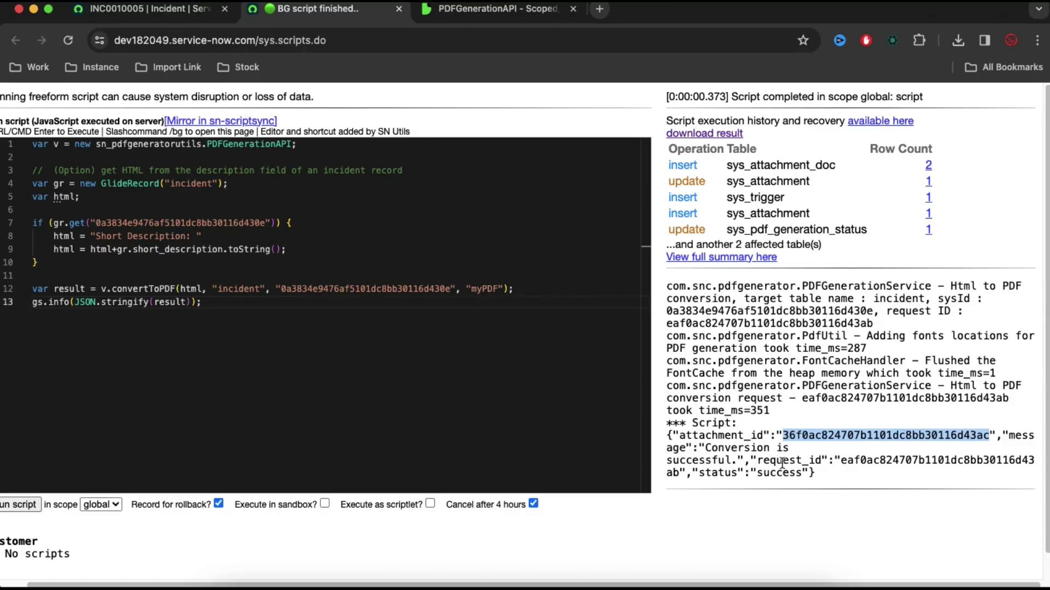
pyautogui.doubleClick(789, 462)
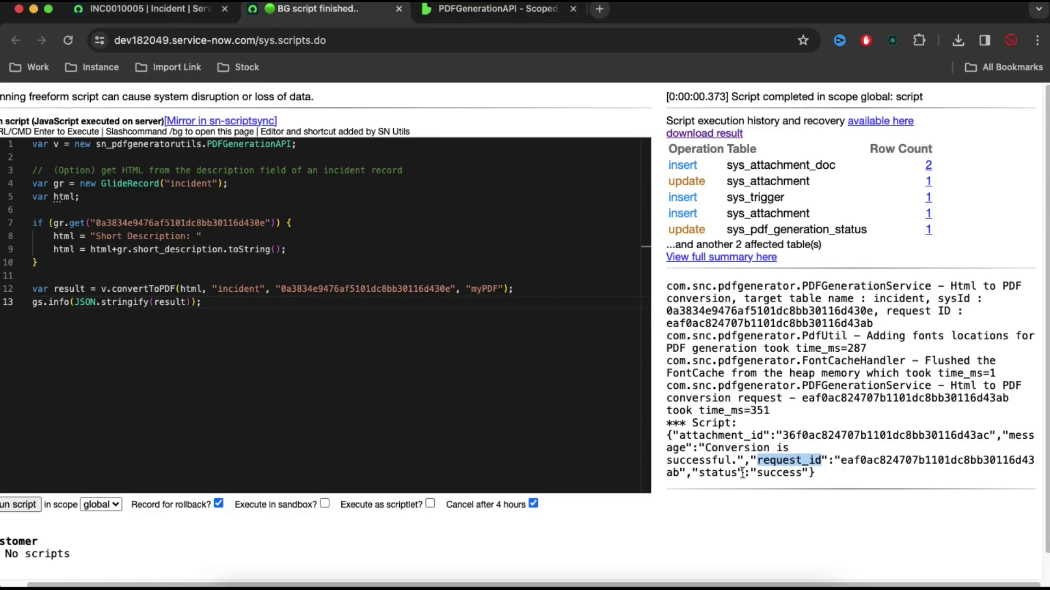
# Reload the incident INC0010005 record, download its myPDF.pdf attachment and open it to check the short description text.
pyautogui.click(142, 8)
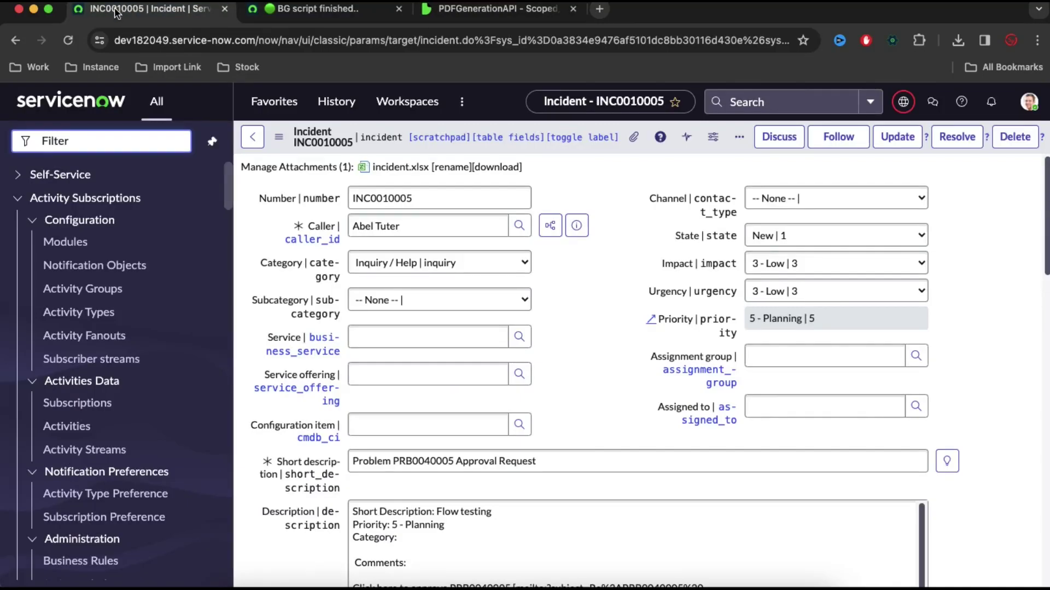
pyautogui.click(68, 41)
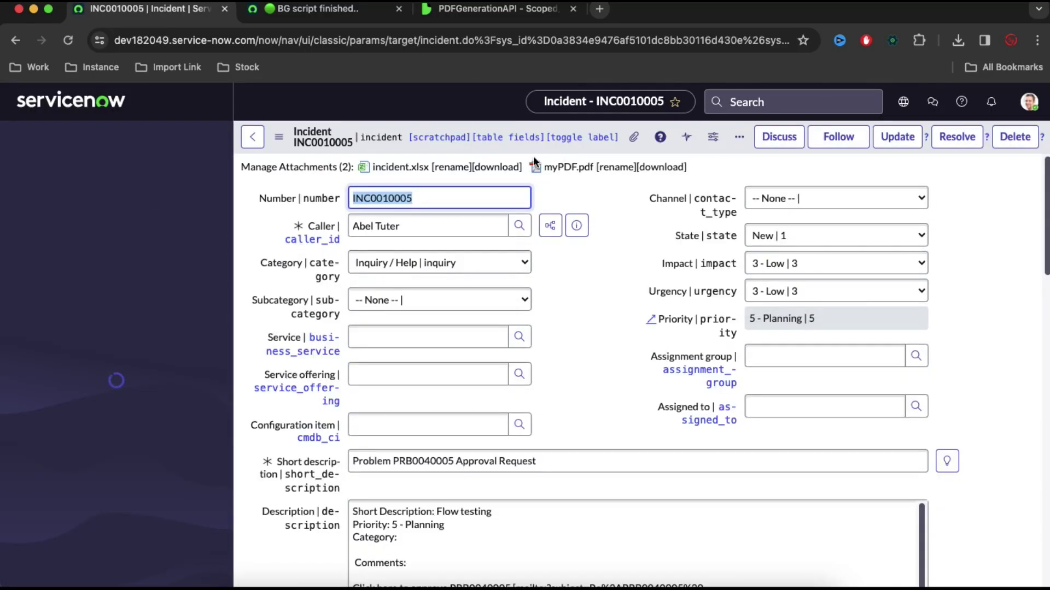
pyautogui.click(557, 171)
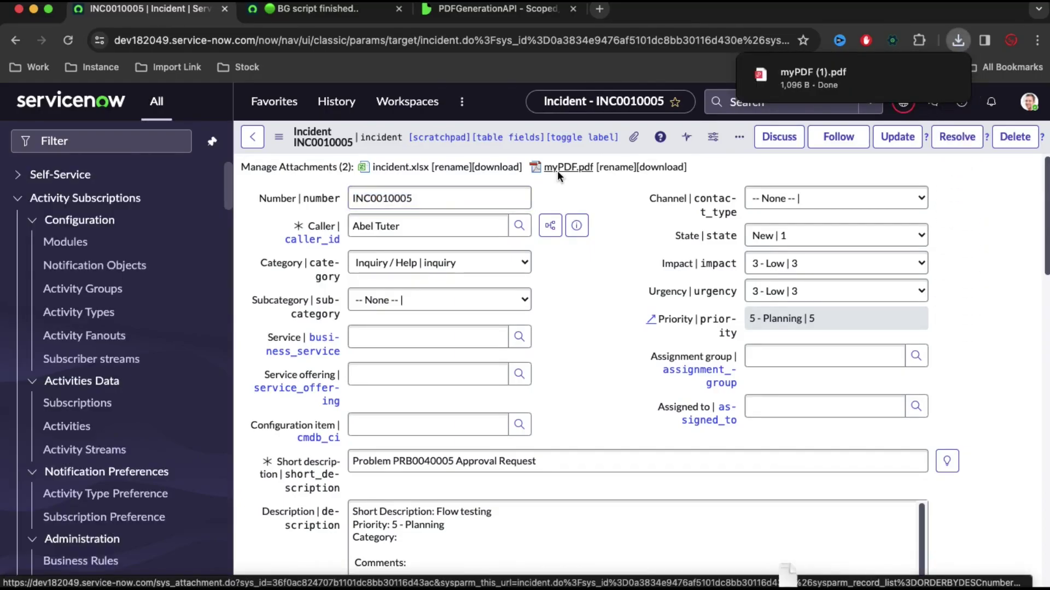
pyautogui.click(799, 87)
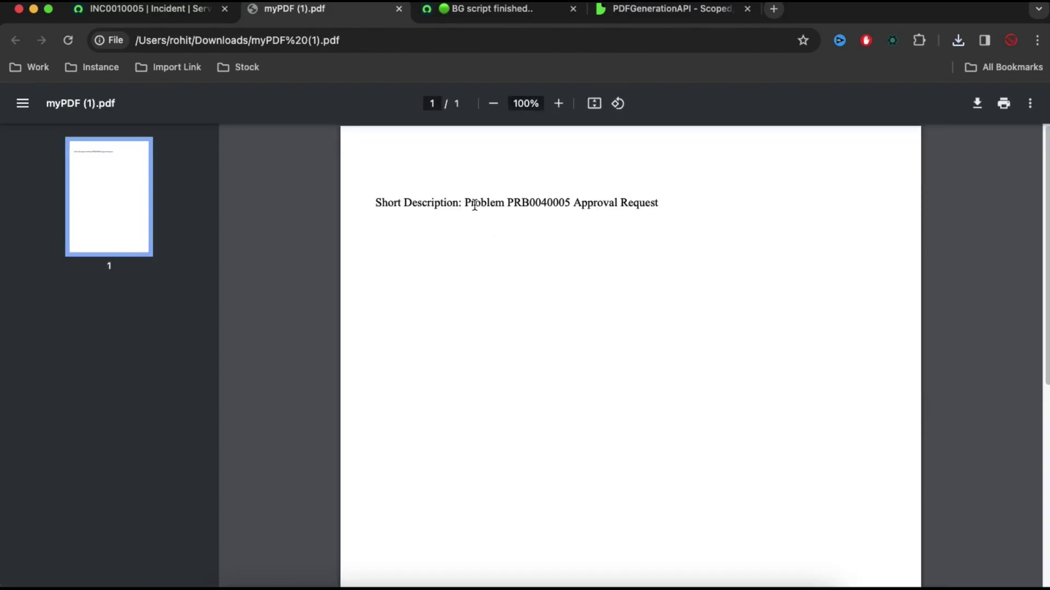
pyautogui.moveTo(465, 203); pyautogui.dragTo(659, 209)
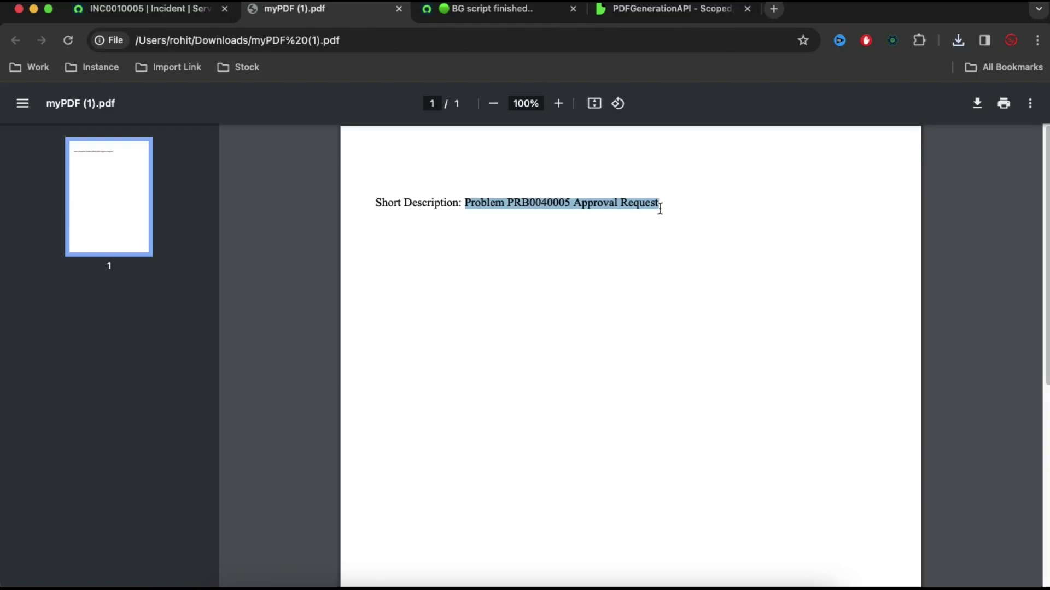
# Return to the background script and select the entire PDF generation code for review.
pyautogui.click(150, 8)
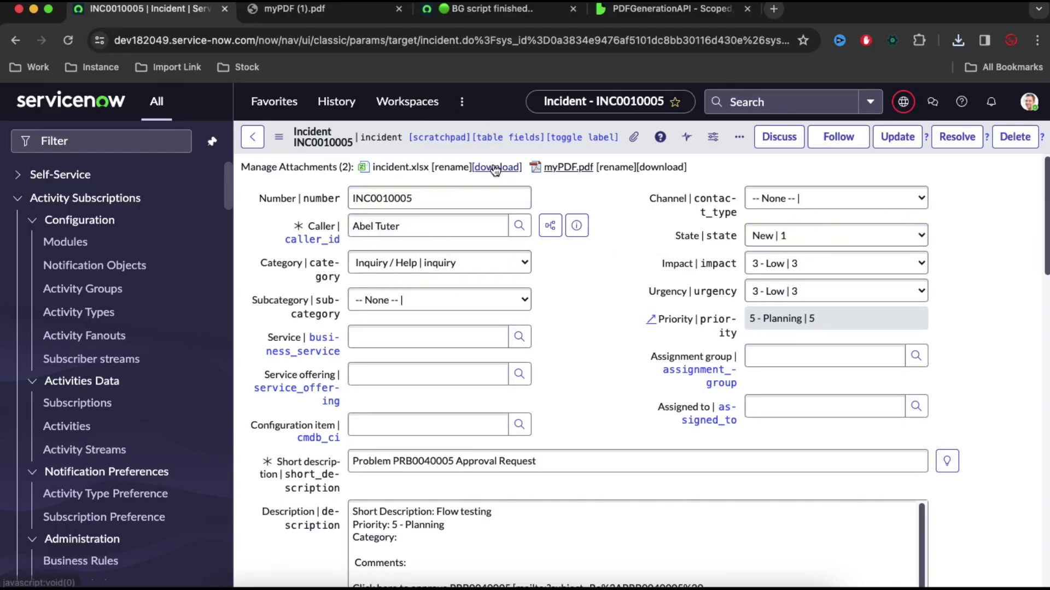
pyautogui.click(461, 17)
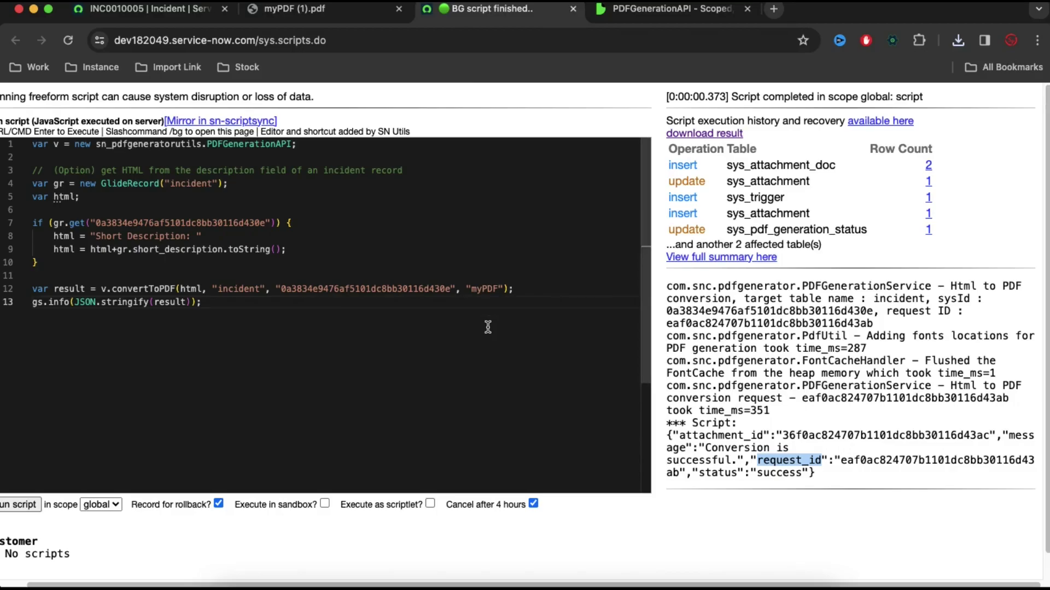
pyautogui.moveTo(219, 304); pyautogui.dragTo(31, 144)
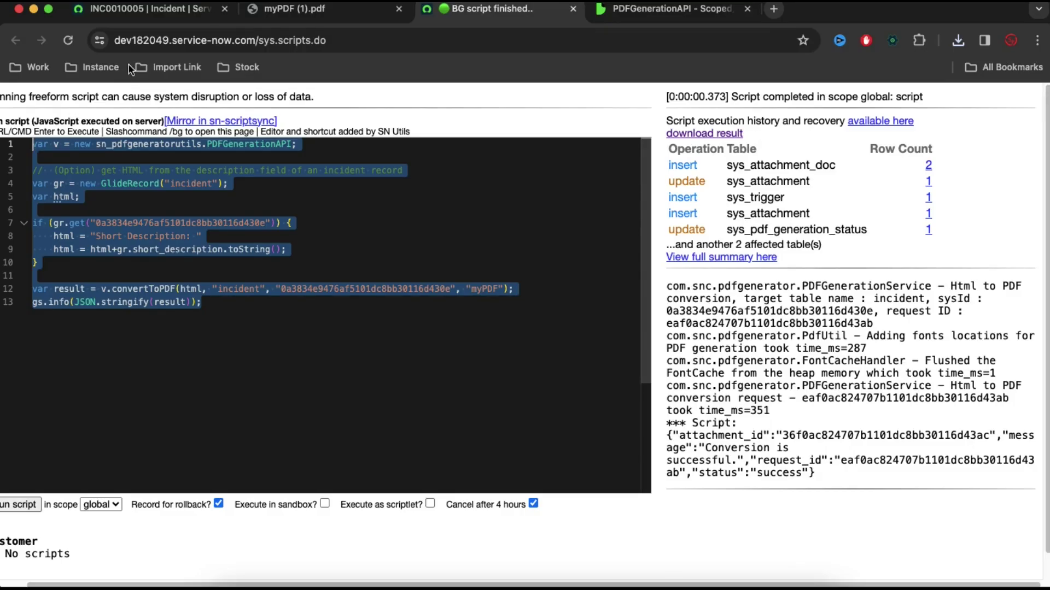
# Find Flow Designer through the incident page's navigation filter with "flow de" and open it.
pyautogui.click(145, 9)
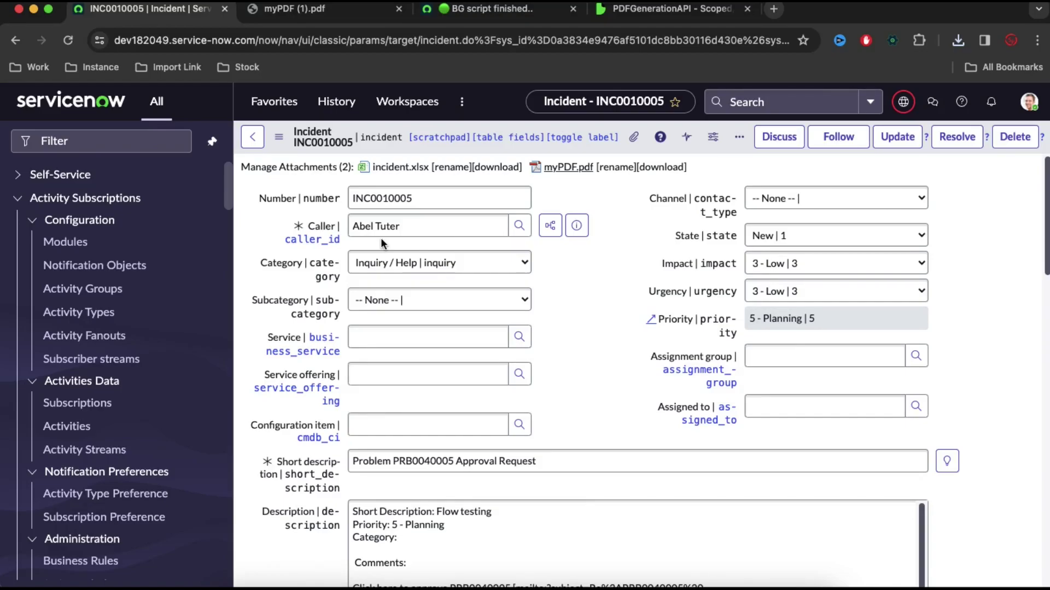
pyautogui.click(132, 143)
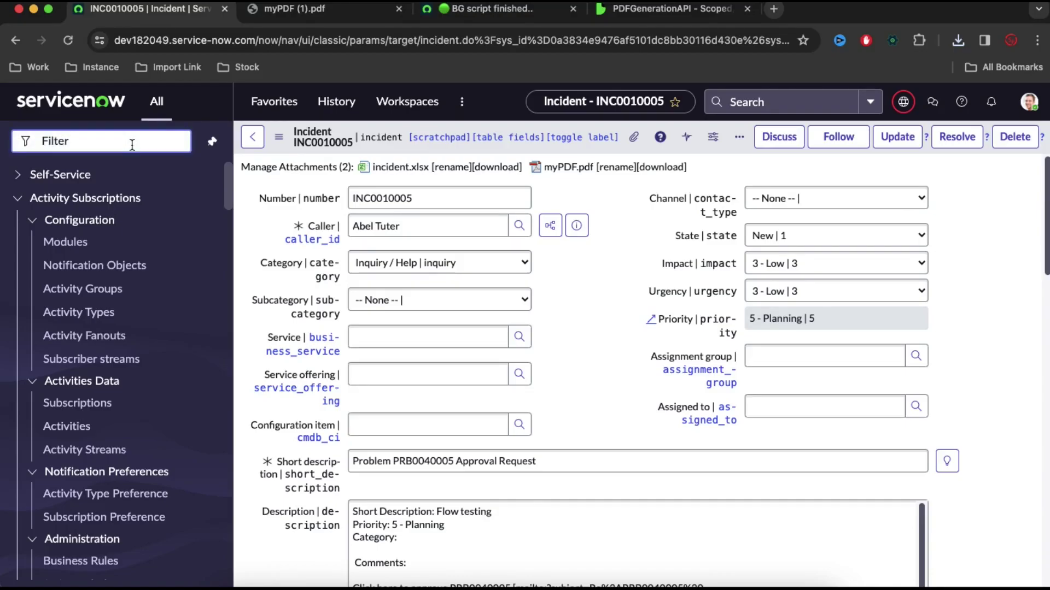
pyautogui.write('flow de')
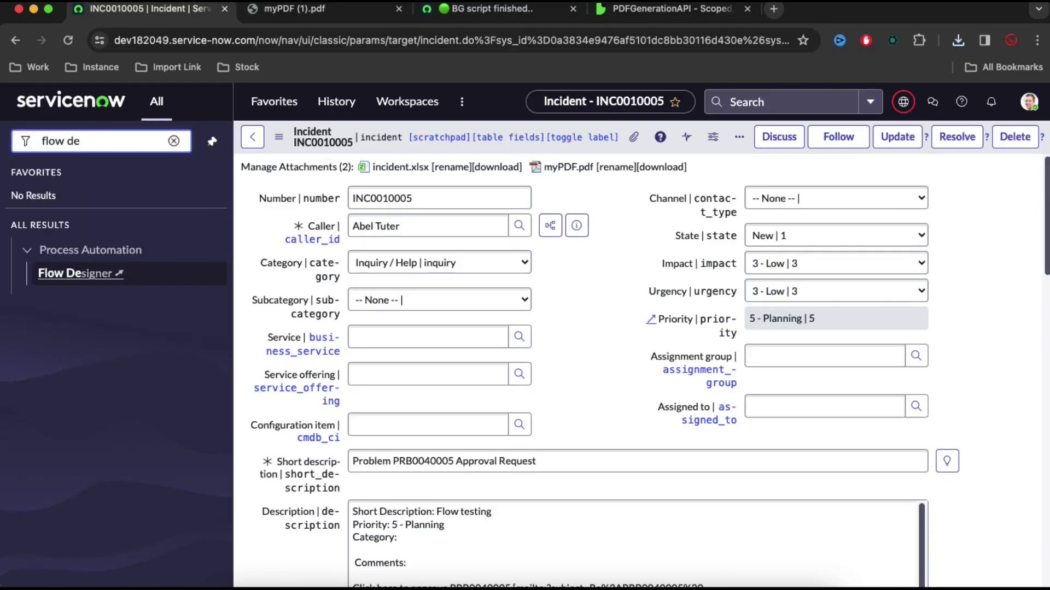
pyautogui.click(121, 275)
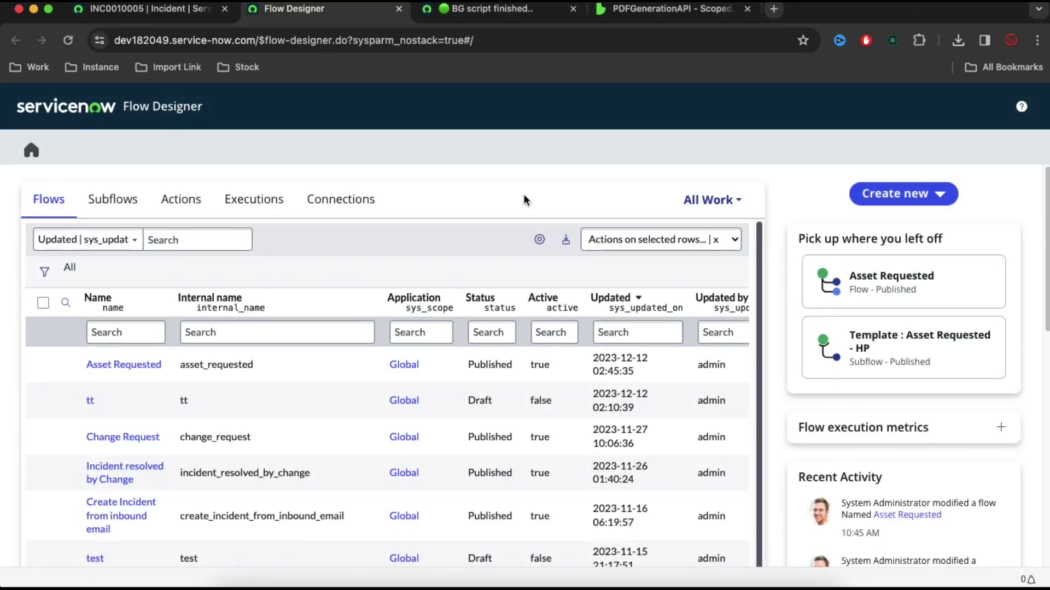
pyautogui.hotkey('ctrl', 'shift', 'Tab')
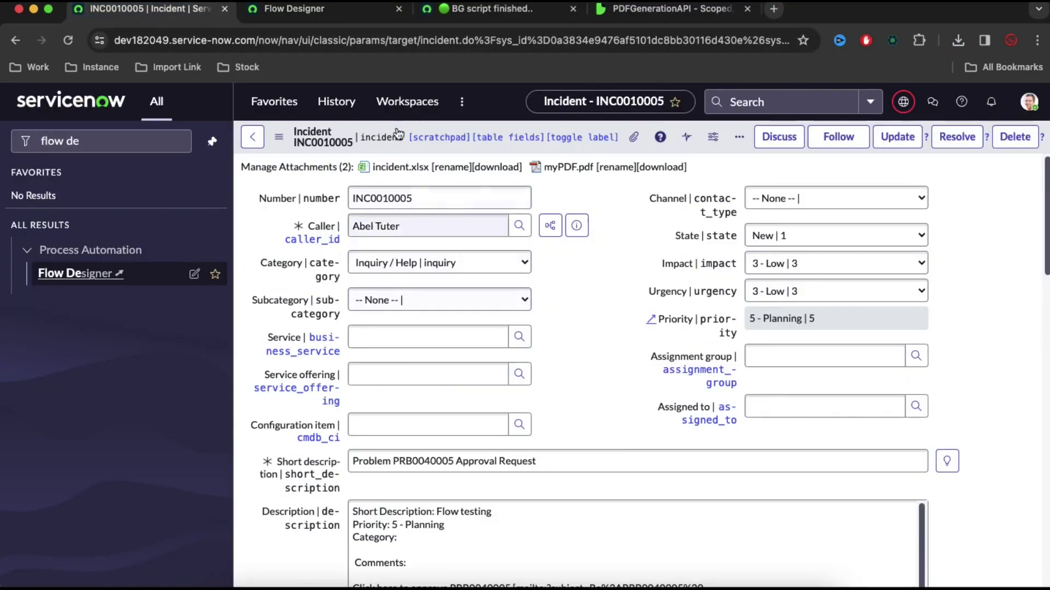
pyautogui.hotkey('ctrl', 'Tab')
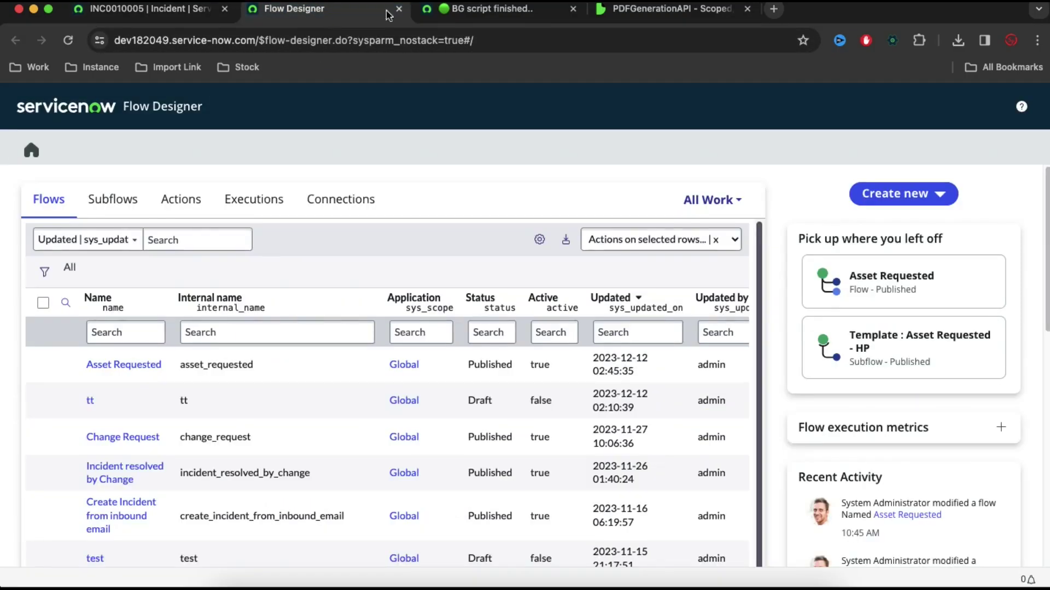
# Create a flow named "Incident generate pdf at resolve" with a different Run As option, and skip the introductory tour.
pyautogui.click(903, 200)
pyautogui.click(875, 218)
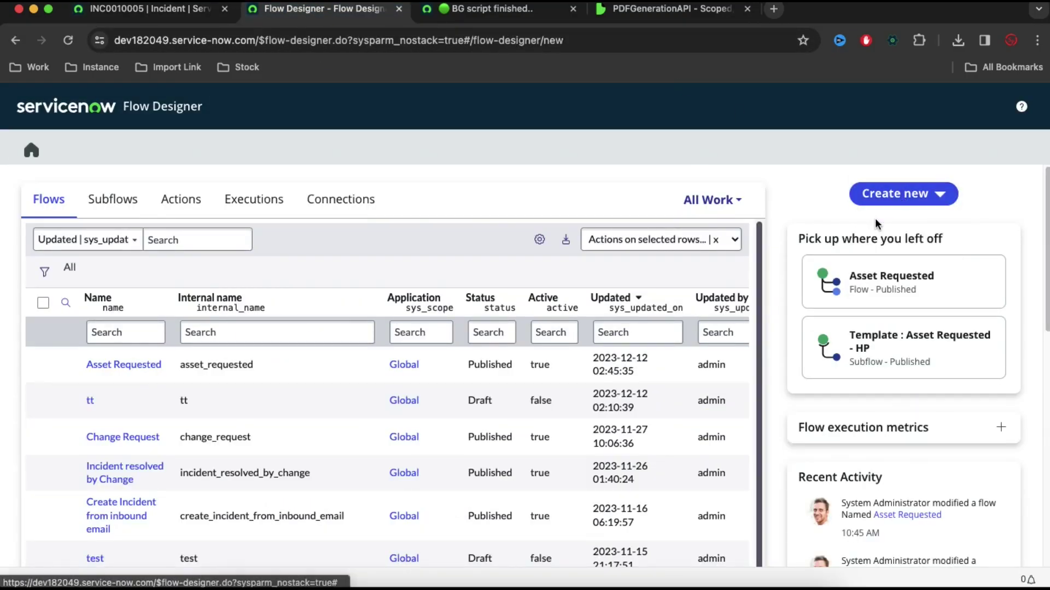
pyautogui.write('I')
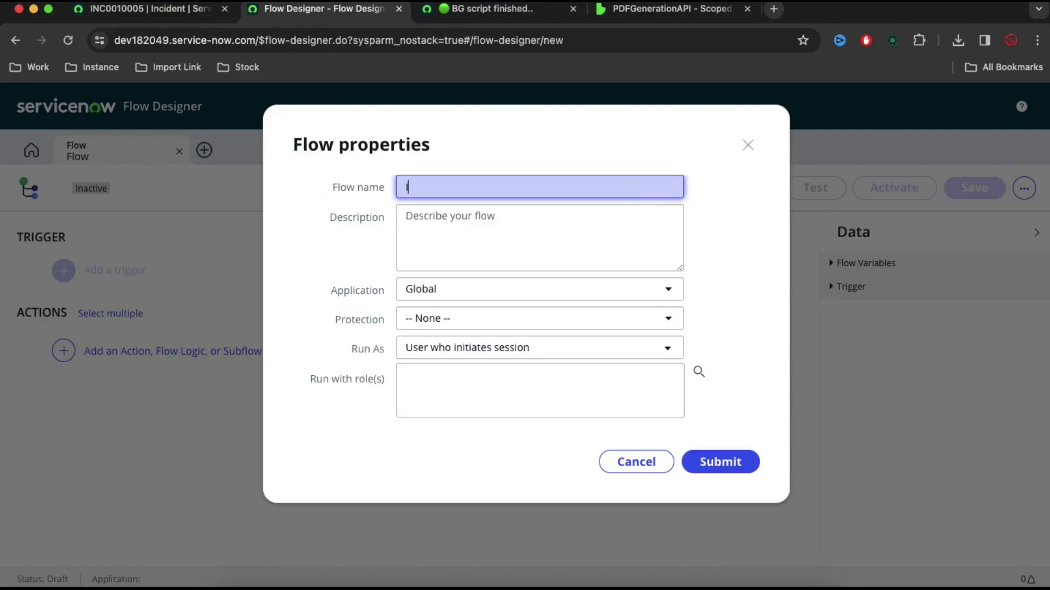
pyautogui.write('ncident generate pdf at resolve')
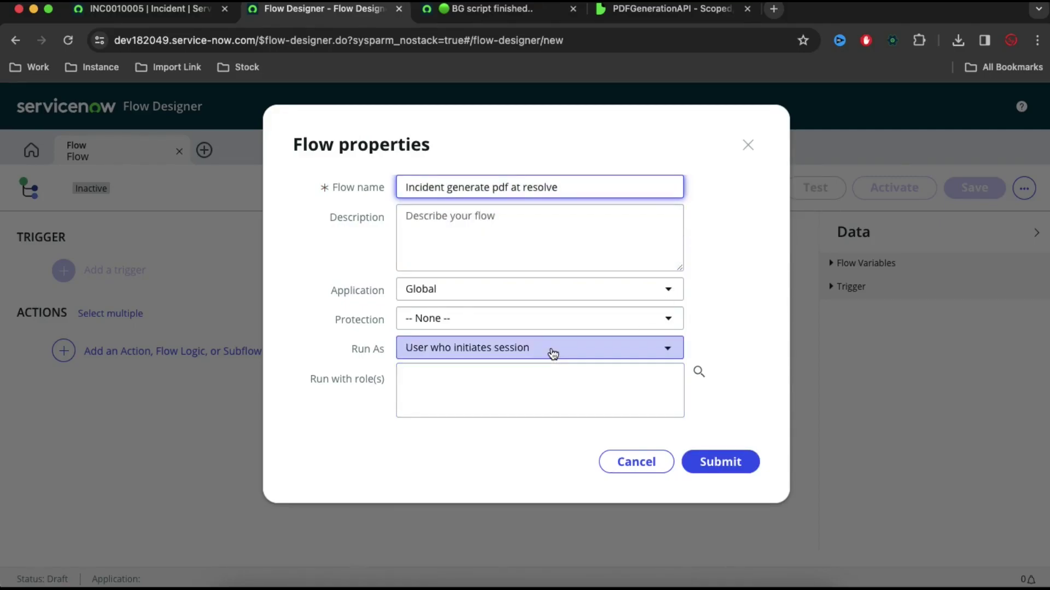
pyautogui.click(475, 348)
pyautogui.click(462, 398)
pyautogui.click(743, 412)
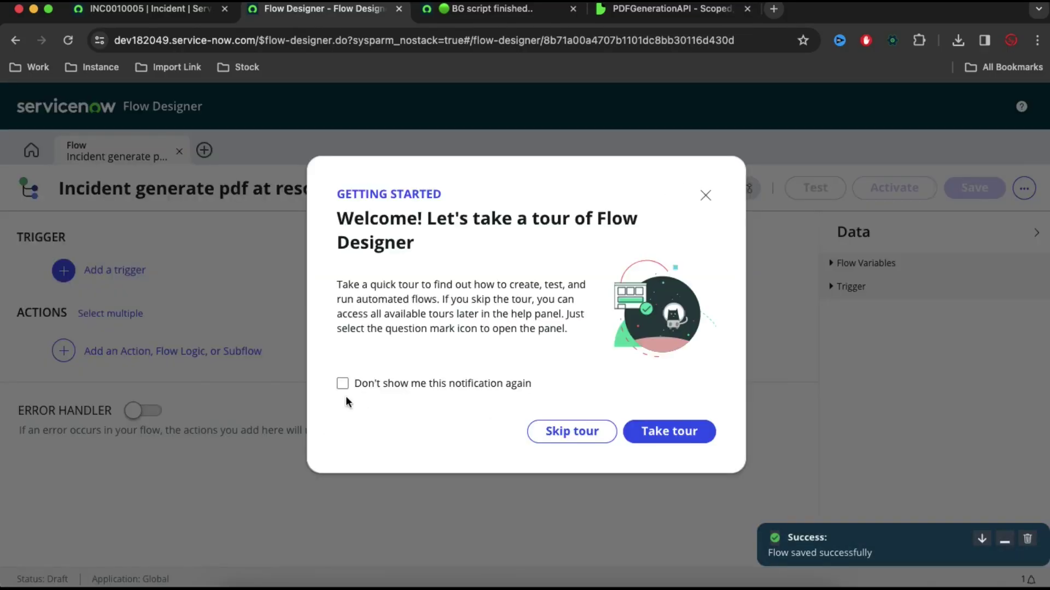
pyautogui.click(579, 436)
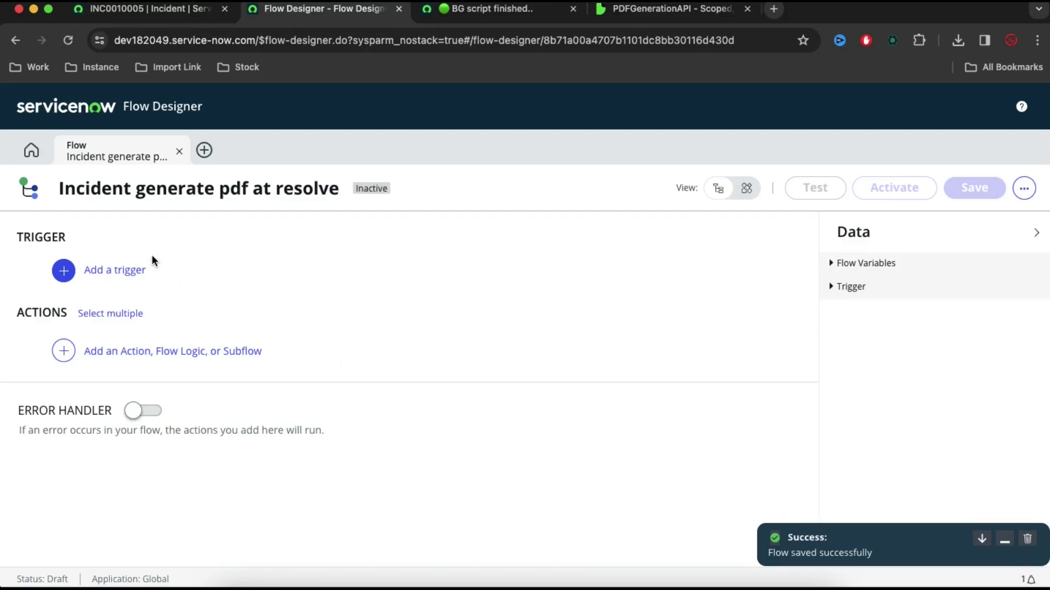
# Add a record Updated trigger to the flow and set its table to Incident [incident].
pyautogui.click(102, 273)
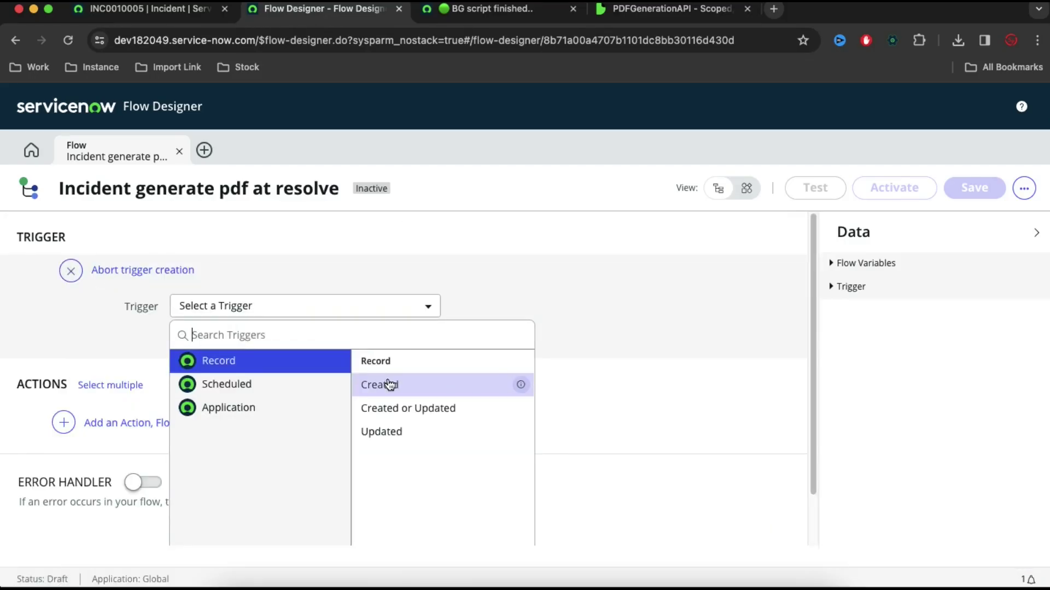
pyautogui.click(399, 432)
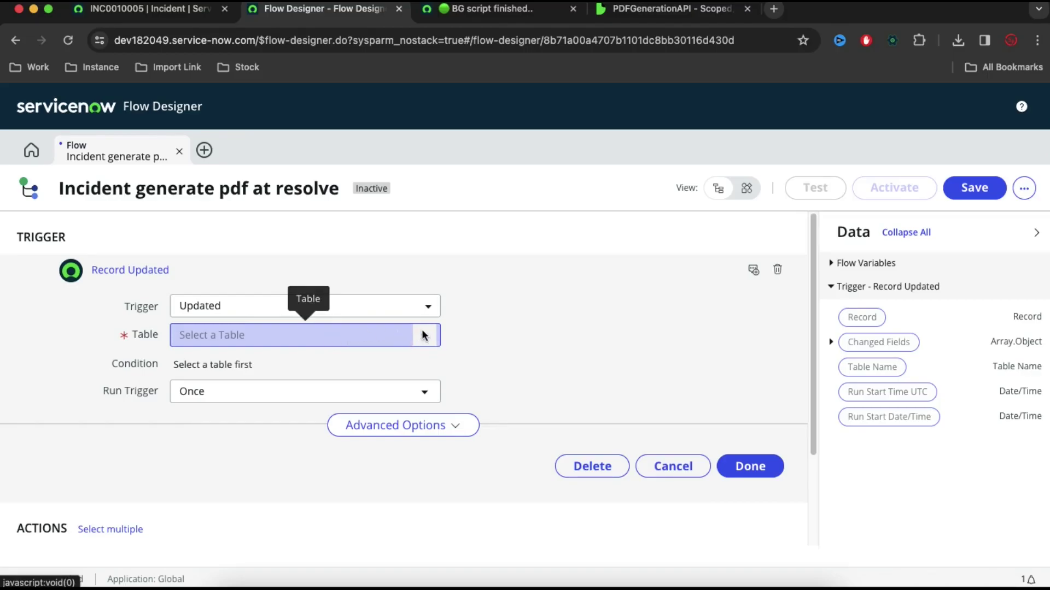
pyautogui.click(391, 339)
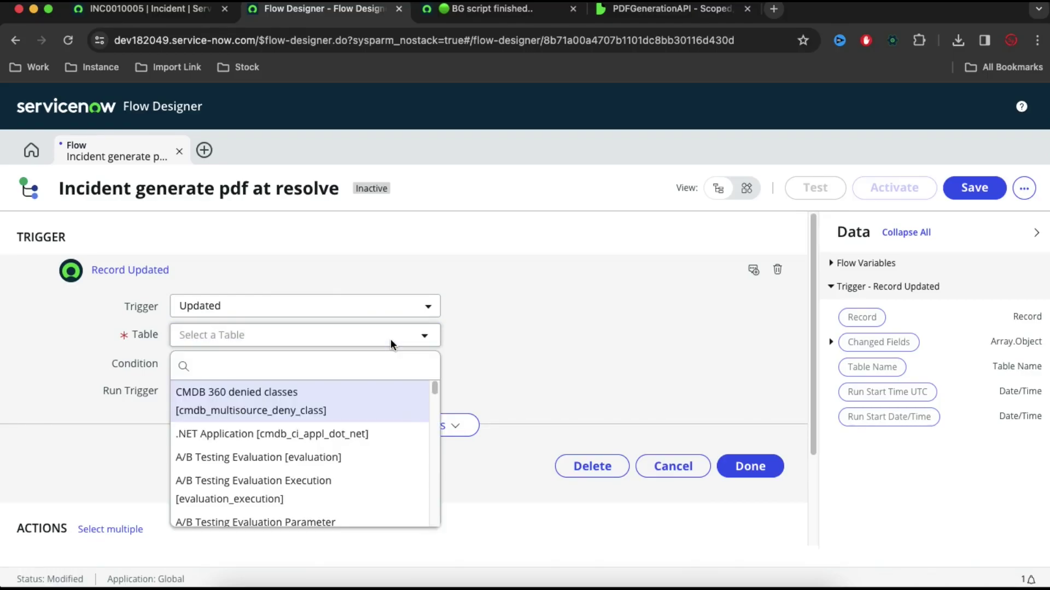
pyautogui.write('inci')
pyautogui.press('Down')
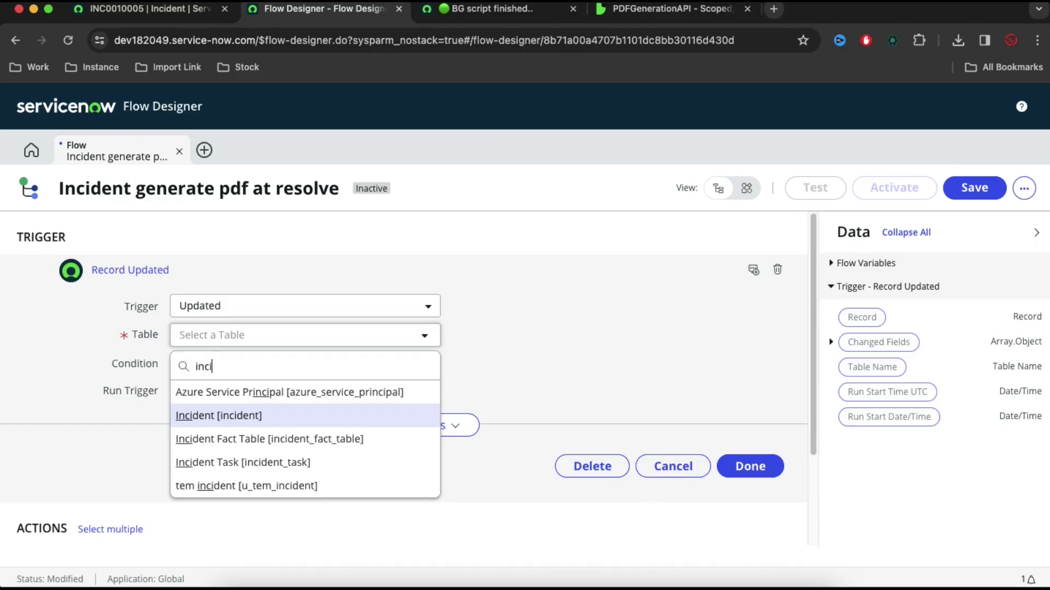
pyautogui.press('Return')
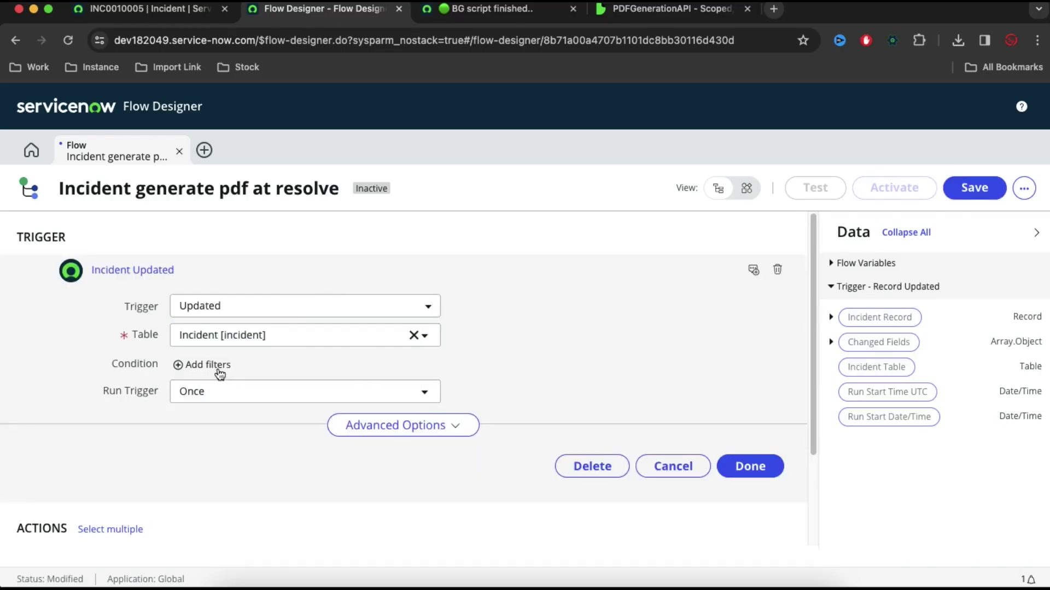
# Add a filter condition to the trigger based on the State field.
pyautogui.click(219, 371)
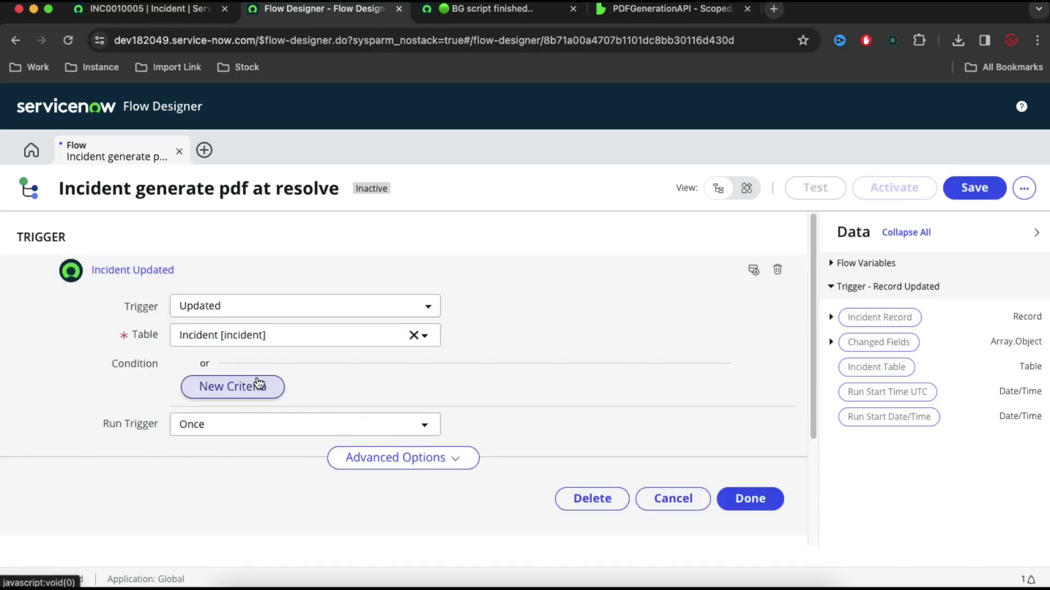
pyautogui.click(259, 385)
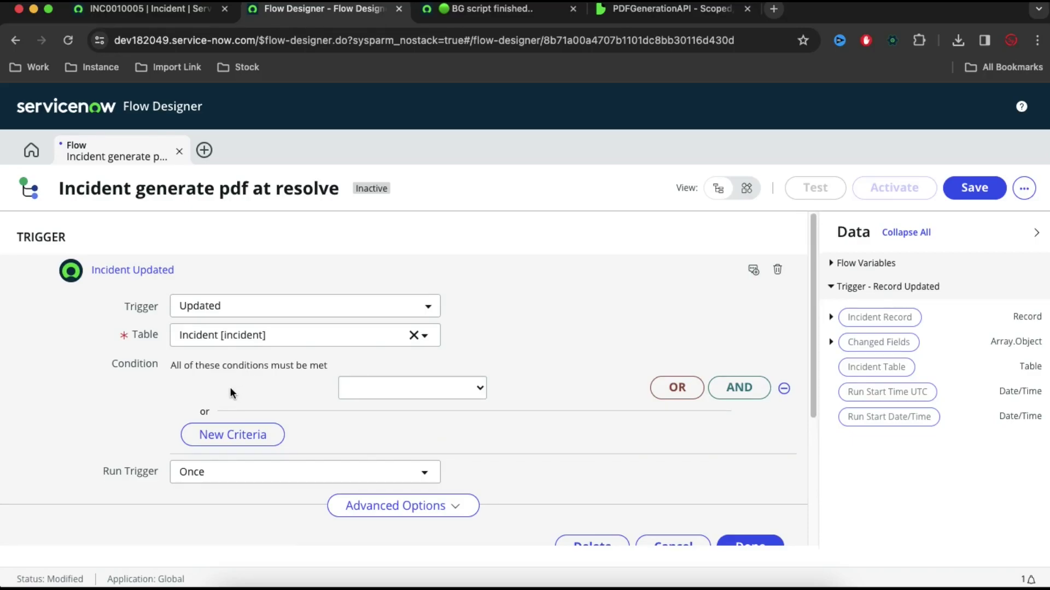
pyautogui.click(236, 390)
pyautogui.write('t')
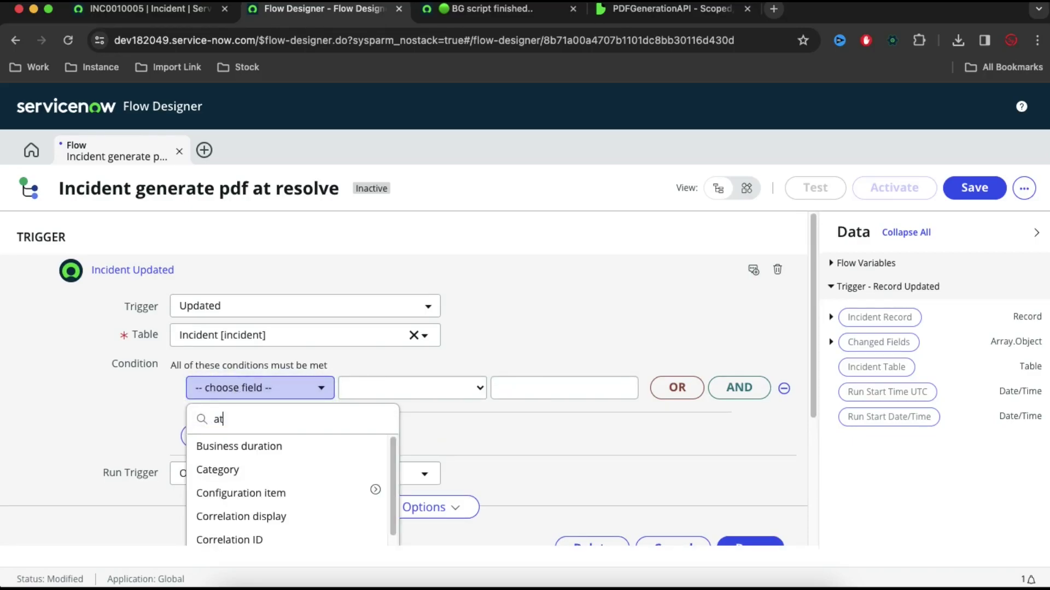
pyautogui.press('BackSpace')
pyautogui.write('stat')
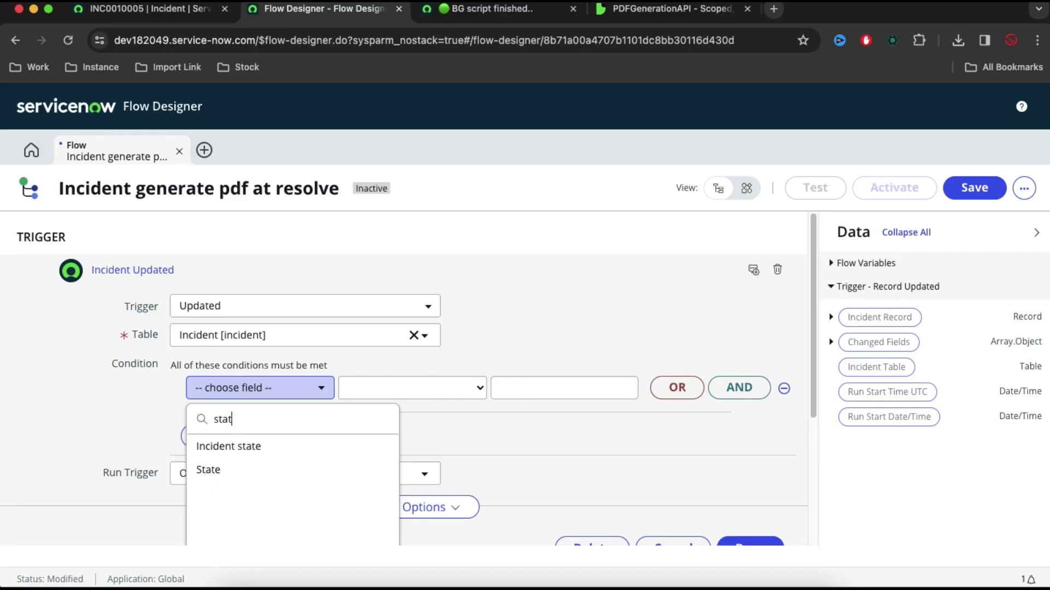
pyautogui.click(219, 478)
# Set the State condition's operator to "changes to" and its value to Resolved.
pyautogui.click(461, 389)
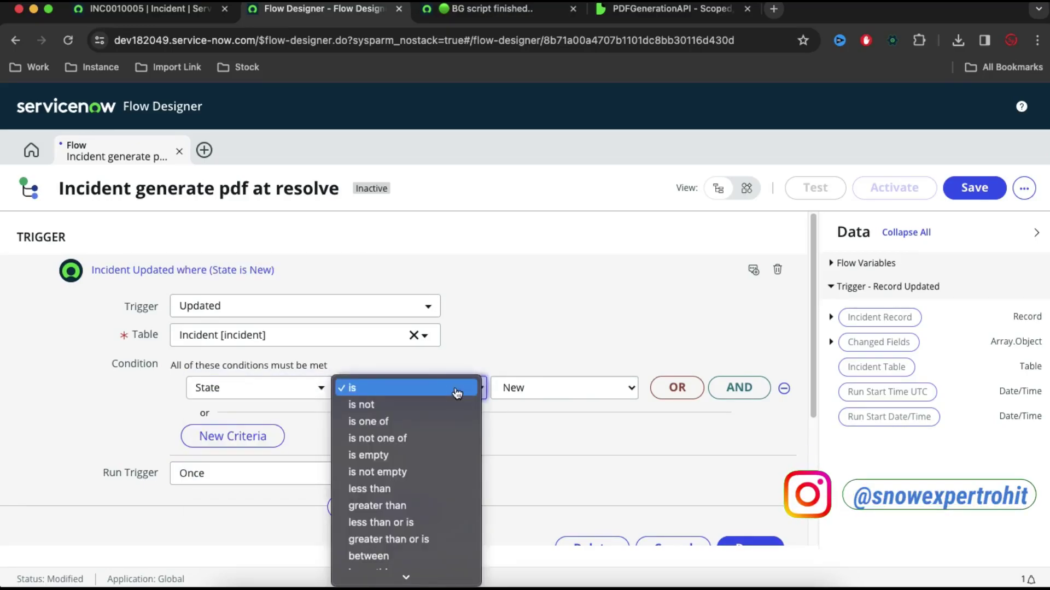
pyautogui.press('c')
pyautogui.press('Down')
pyautogui.press('Down')
pyautogui.press('Return')
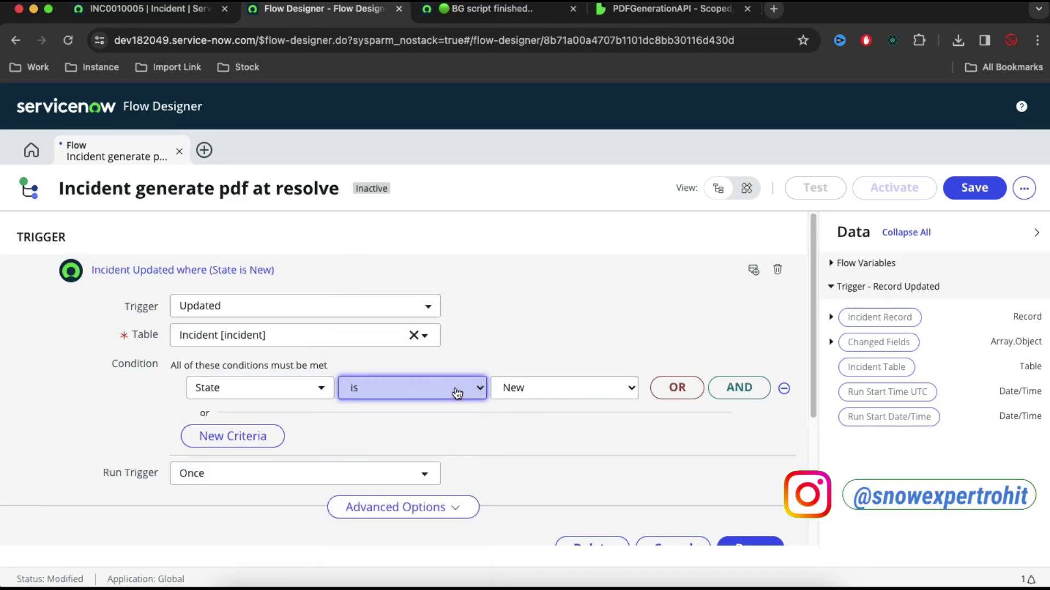
pyautogui.click(554, 390)
pyautogui.click(547, 438)
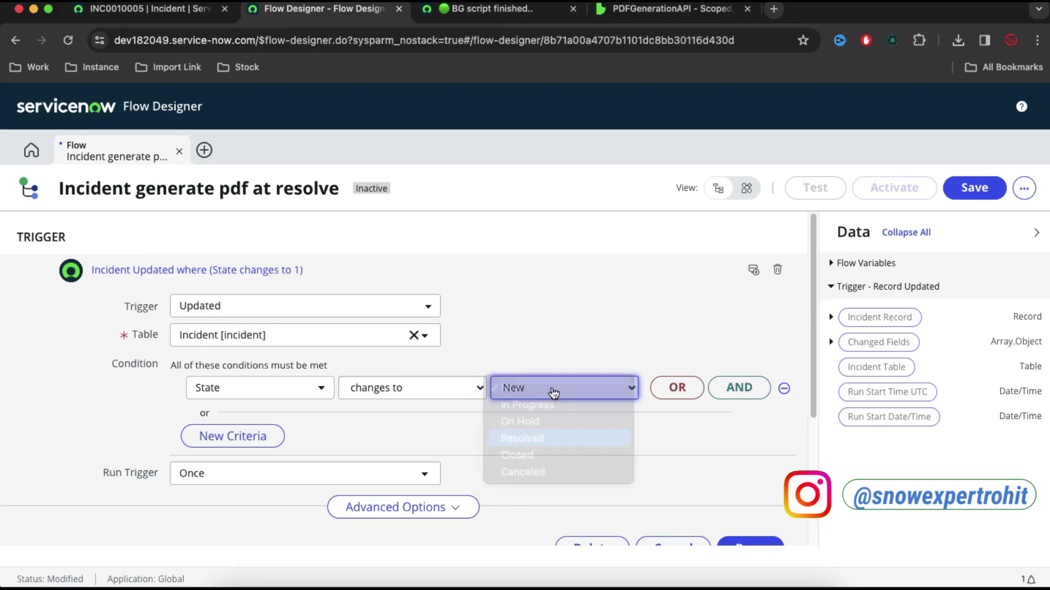
pyautogui.scroll(-2, 645, 456)
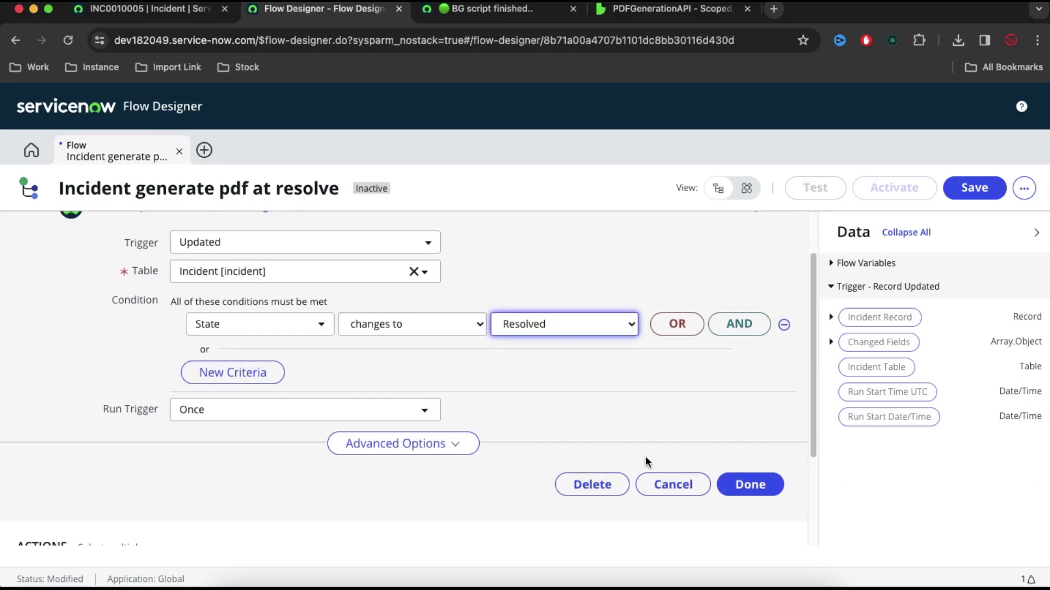
# Confirm the trigger configuration and search the flow's available actions for "pdf".
pyautogui.click(745, 483)
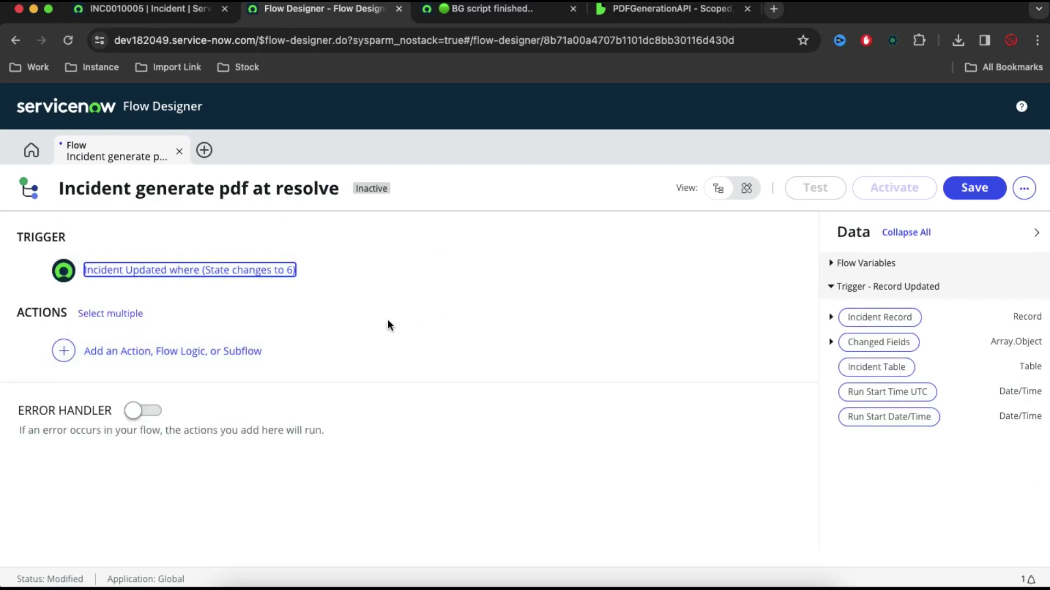
pyautogui.click(211, 353)
pyautogui.click(129, 355)
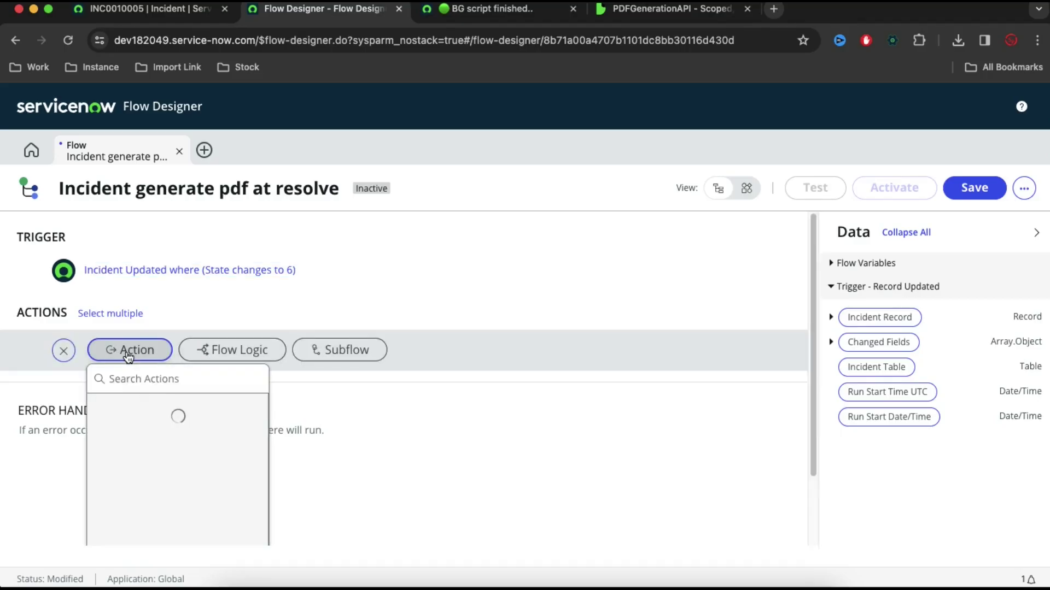
pyautogui.click(145, 378)
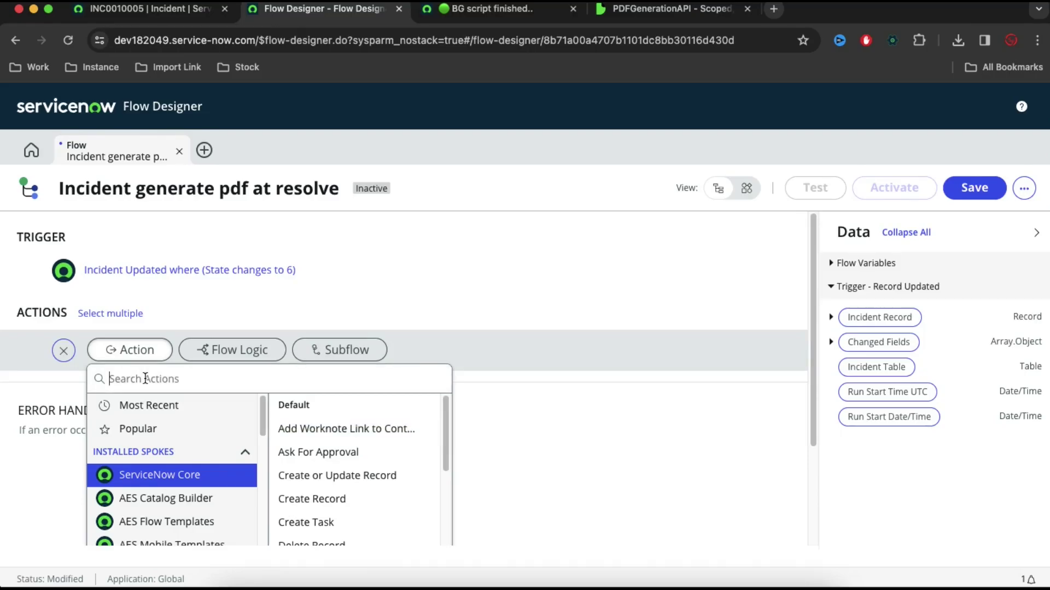
pyautogui.write('pdf')
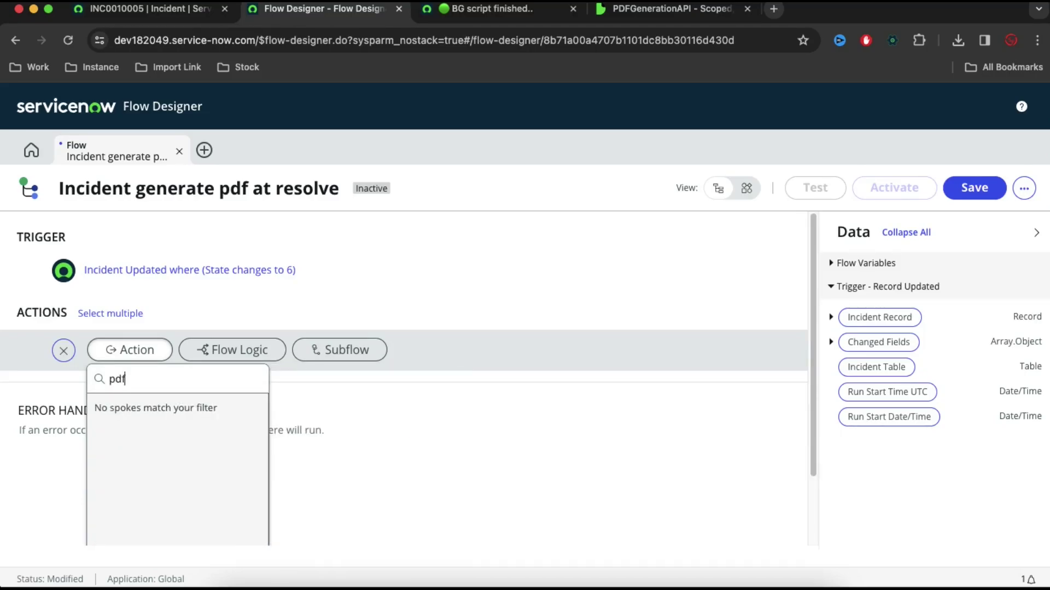
pyautogui.click(326, 170)
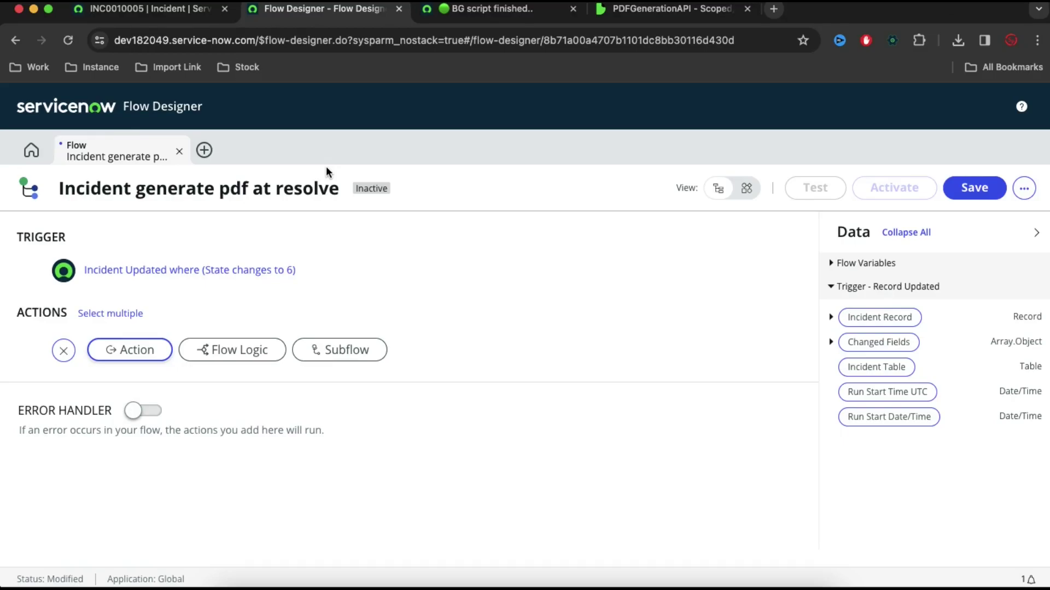
# Create a new custom action named "PDF Generation" in the Global application, keeping the other properties at their defaults.
pyautogui.click(204, 150)
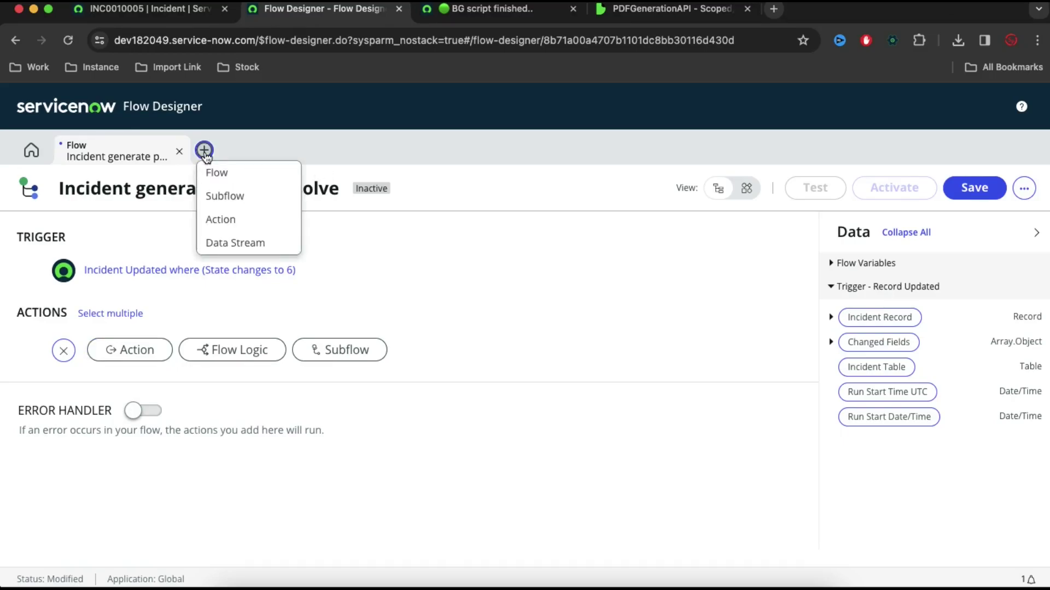
pyautogui.click(227, 225)
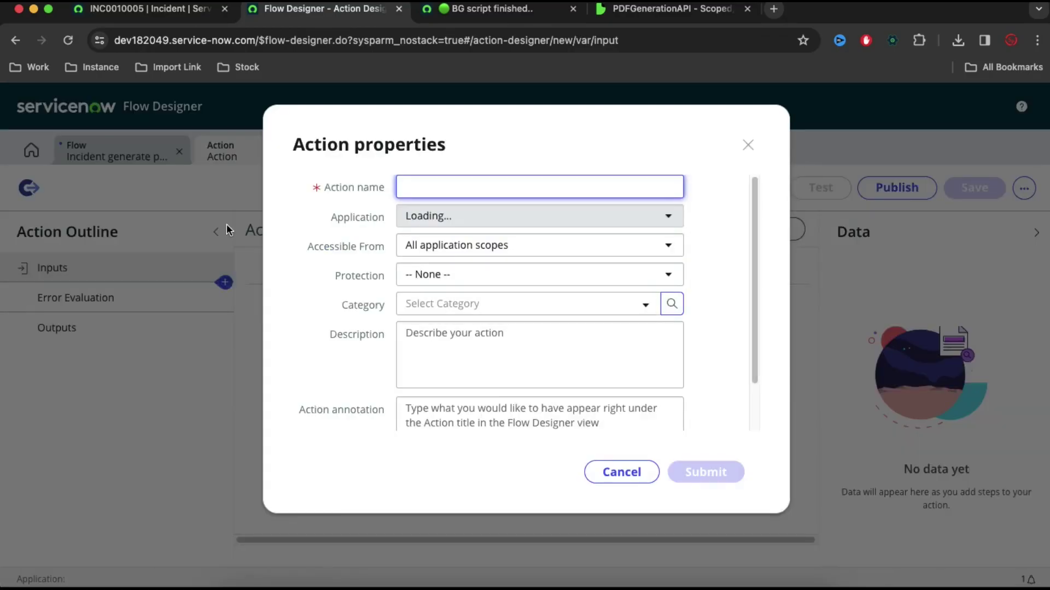
pyautogui.click(403, 182)
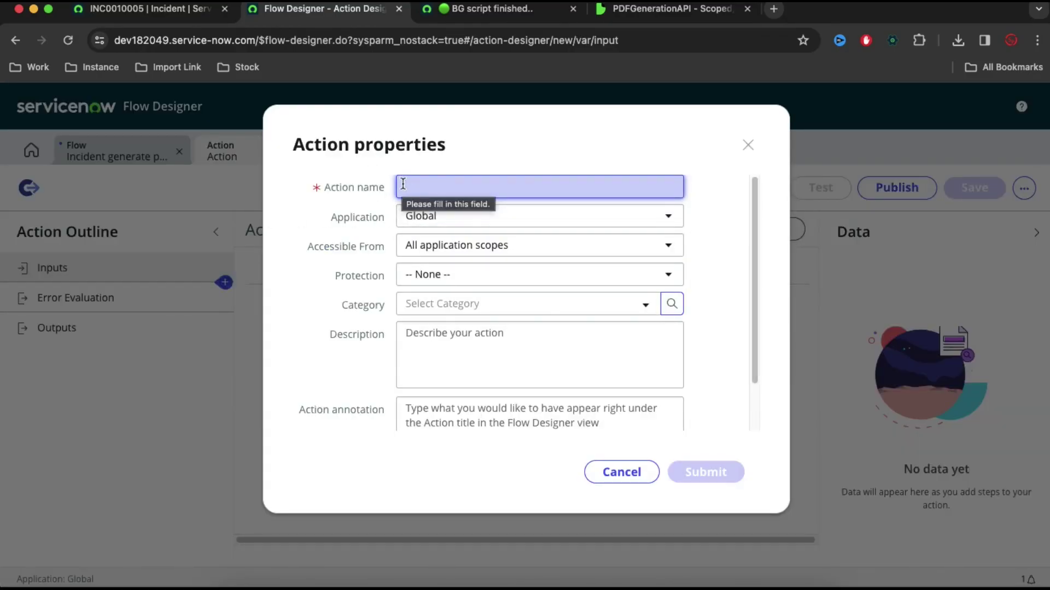
pyautogui.write('PDF G')
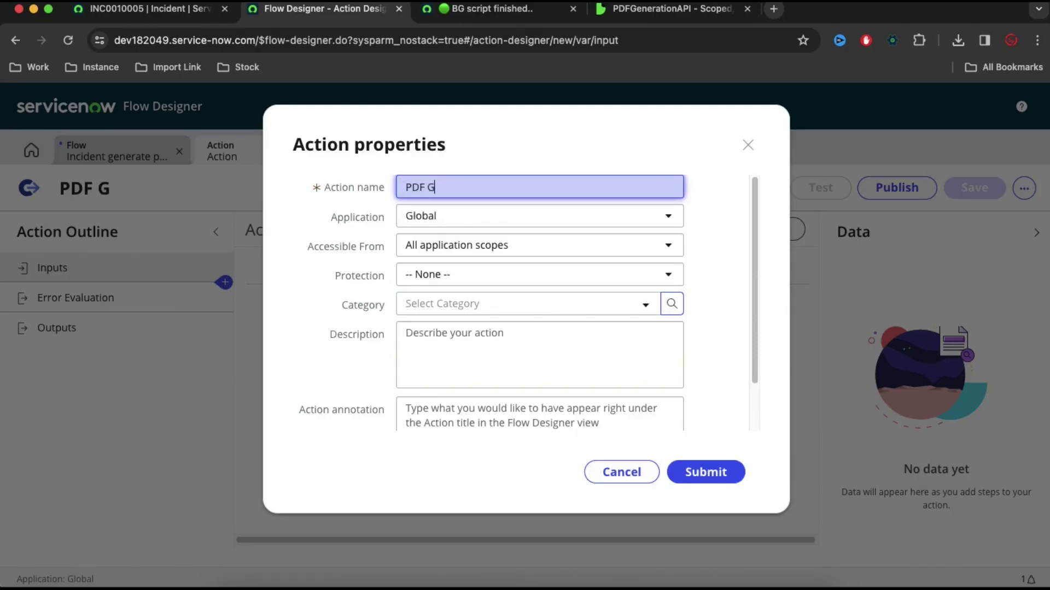
pyautogui.write('eneration')
pyautogui.scroll(-2, 407, 295)
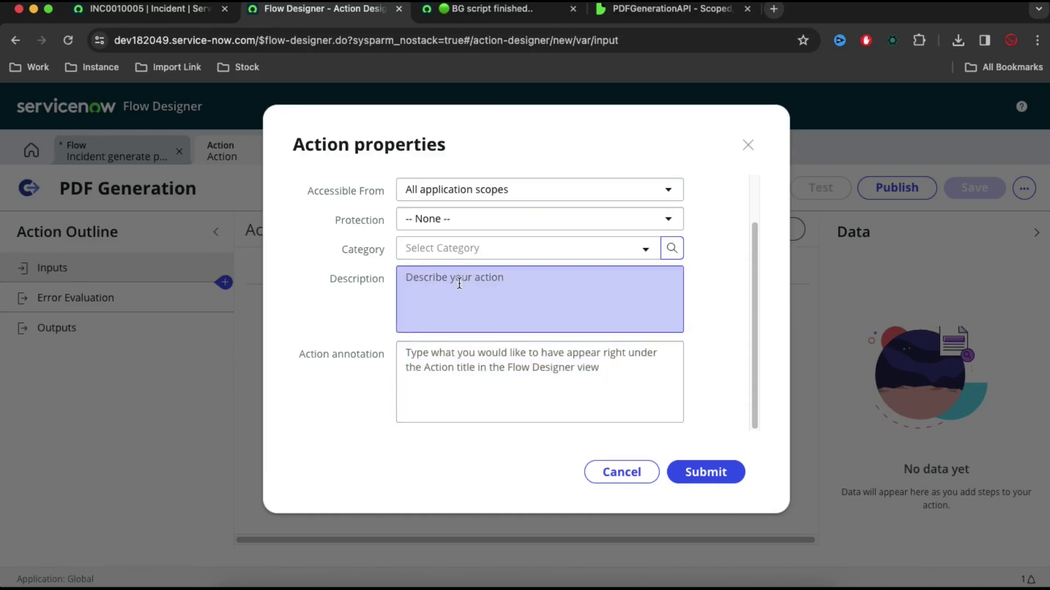
pyautogui.click(692, 475)
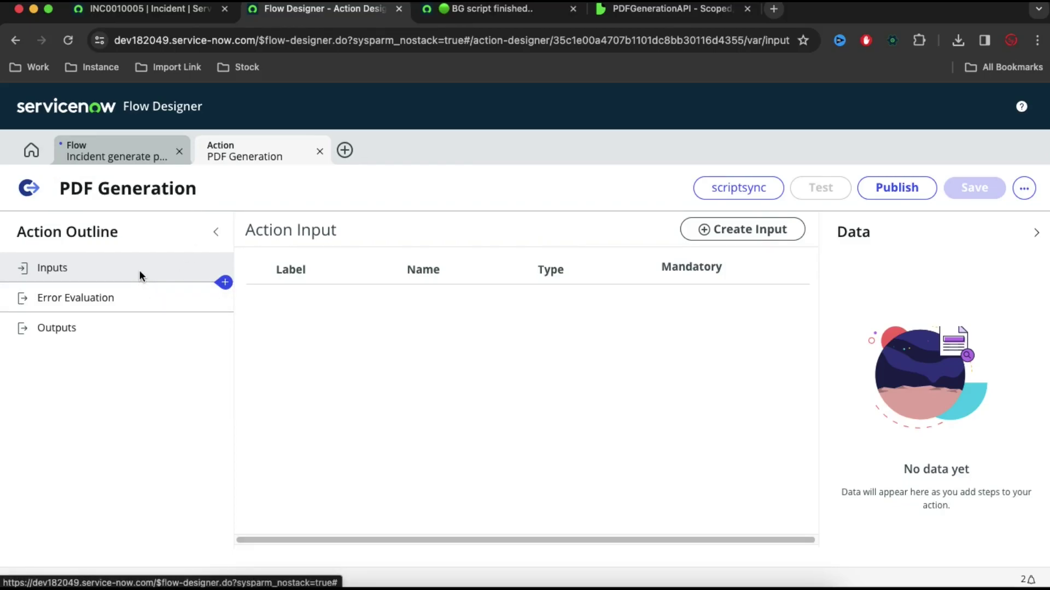
# Review the background script for the record ID and attachment name values passed to the PDF conversion.
pyautogui.click(516, 16)
pyautogui.click(330, 202)
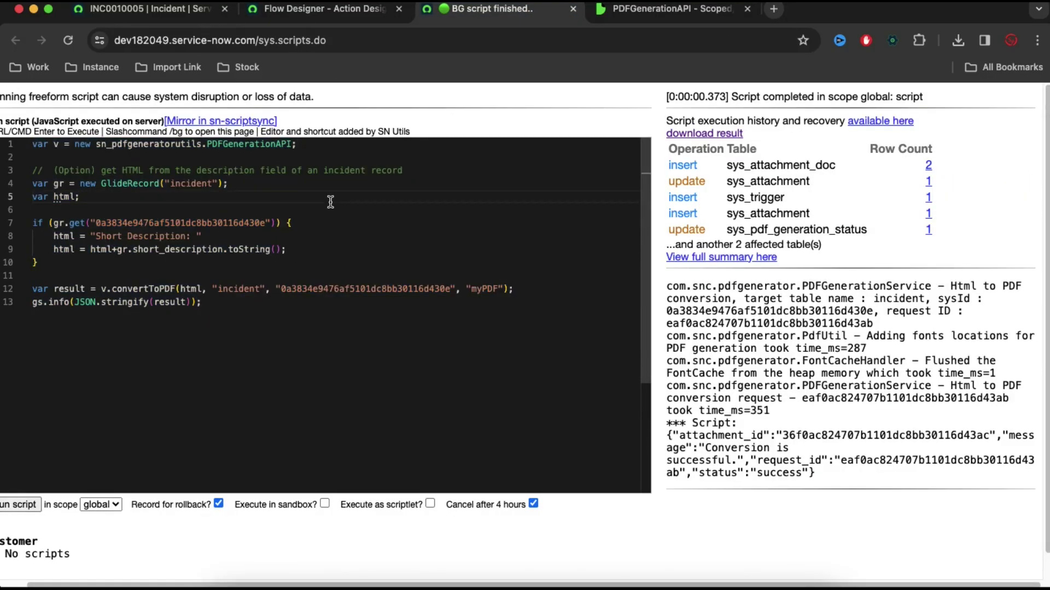
pyautogui.doubleClick(198, 223)
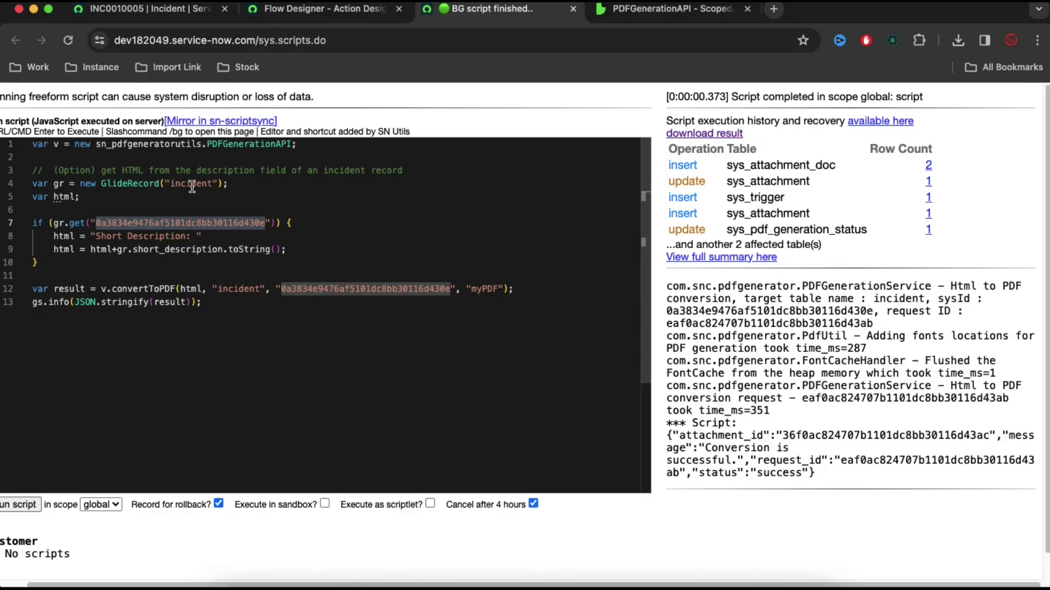
pyautogui.doubleClick(488, 289)
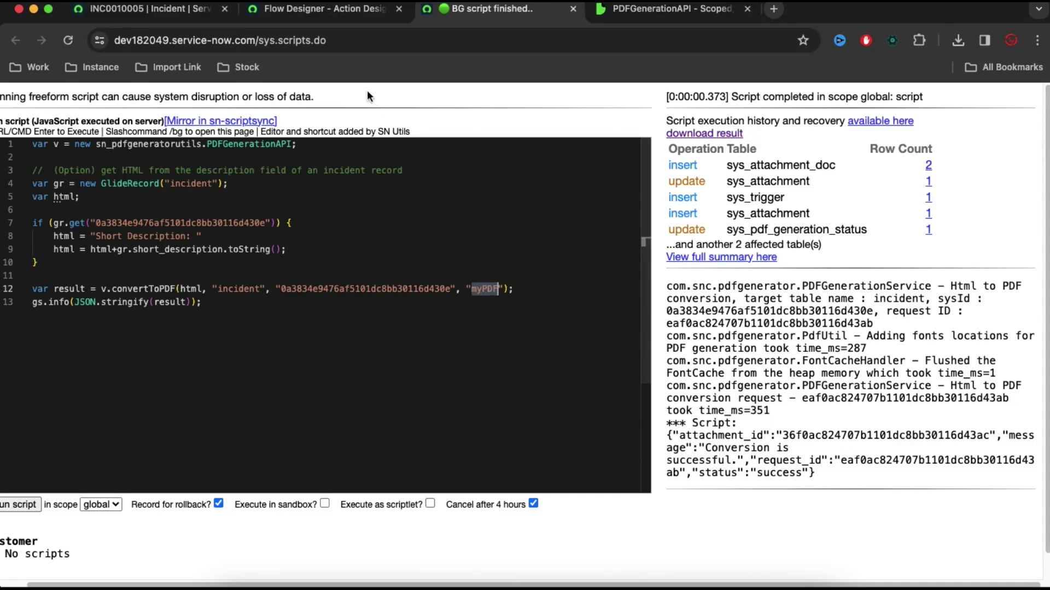
# Return to the PDF Generation action and add a mandatory String input labelled "Table Name".
pyautogui.click(320, 17)
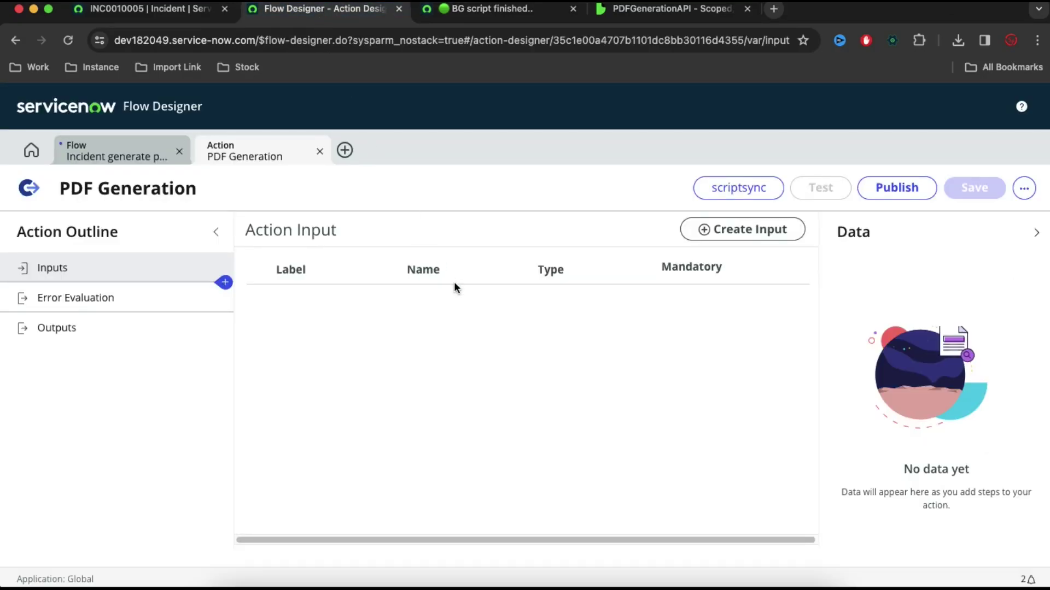
pyautogui.click(717, 243)
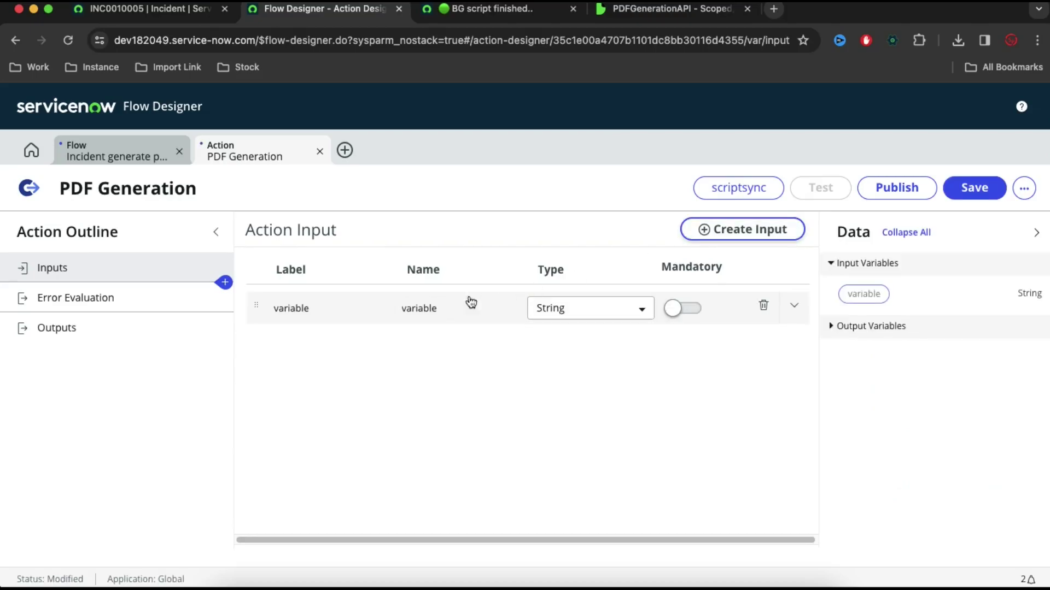
pyautogui.moveTo(375, 304); pyautogui.dragTo(250, 302)
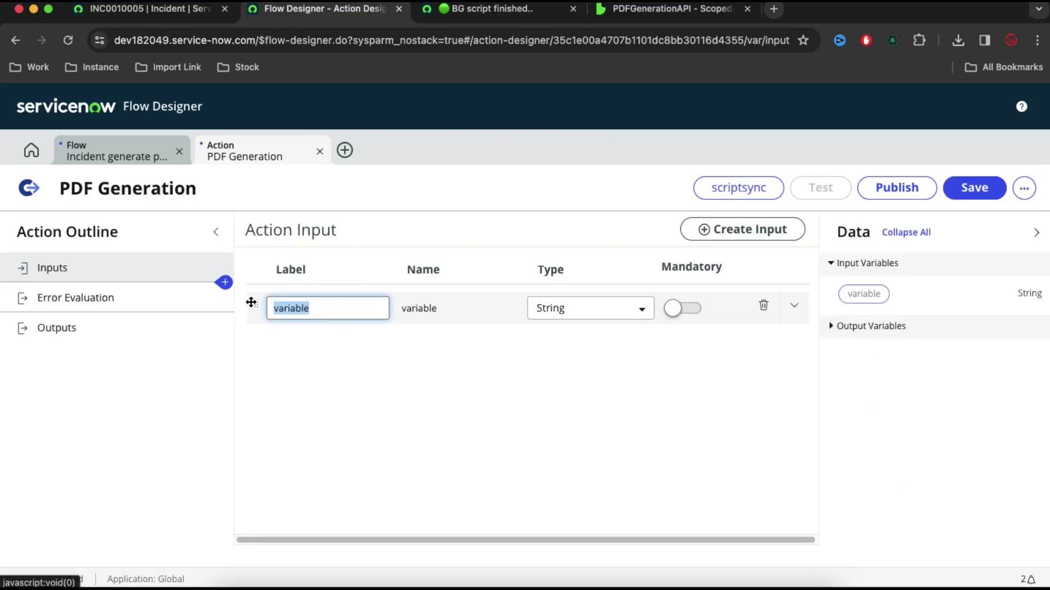
pyautogui.write('Table Name')
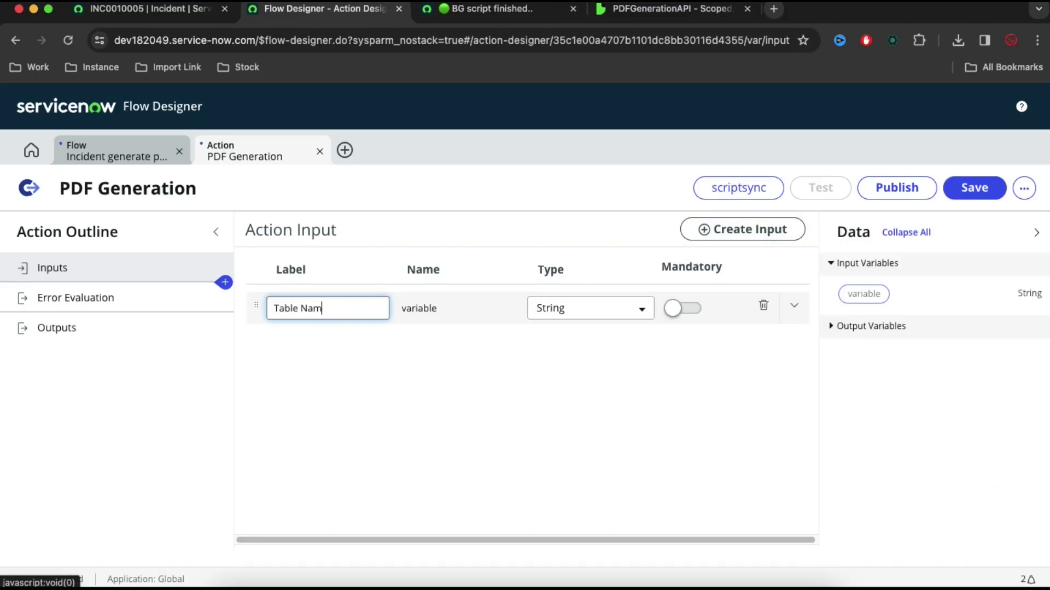
pyautogui.click(472, 406)
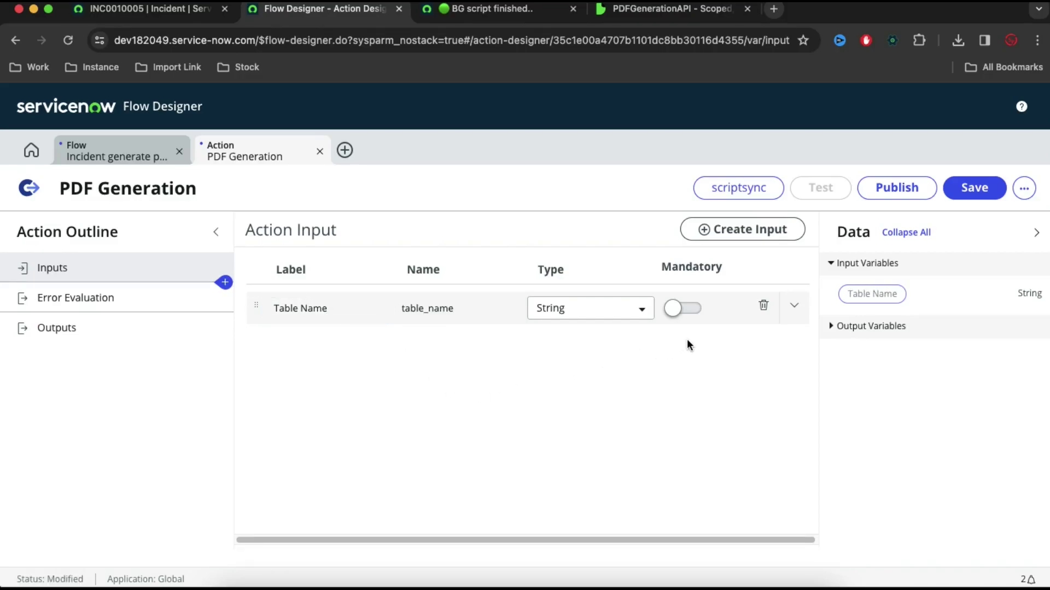
pyautogui.click(680, 306)
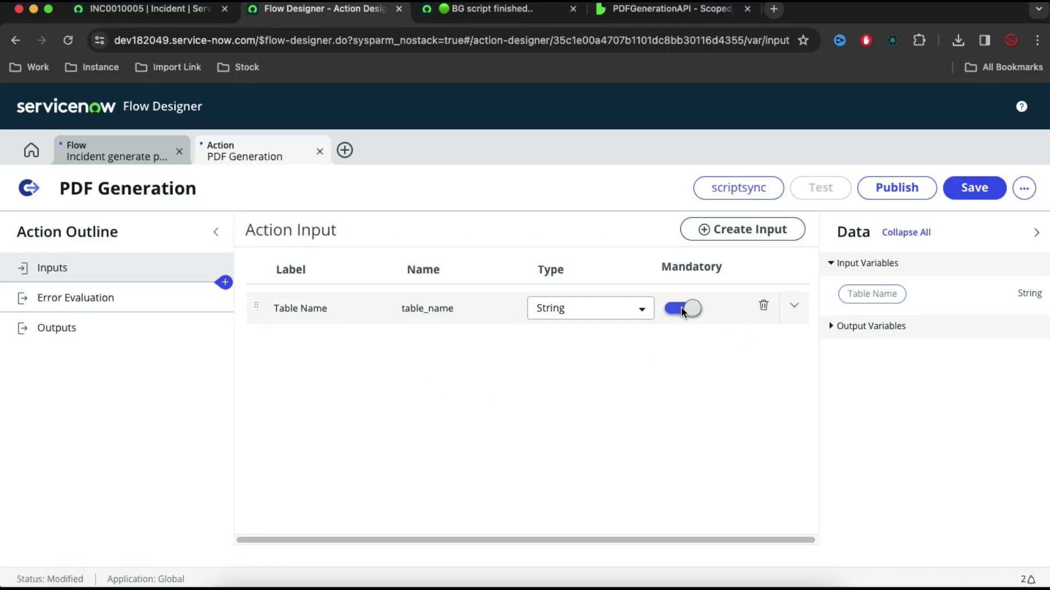
# Add a second mandatory String input labelled "ID" to the PDF Generation action.
pyautogui.click(766, 234)
pyautogui.moveTo(355, 351); pyautogui.dragTo(244, 345)
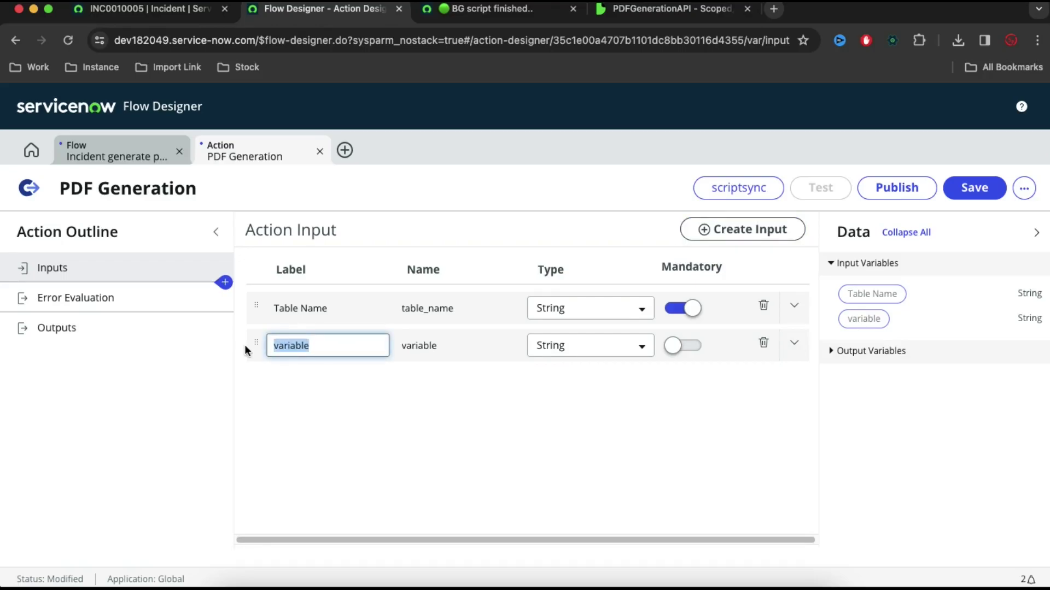
pyautogui.write('Sys')
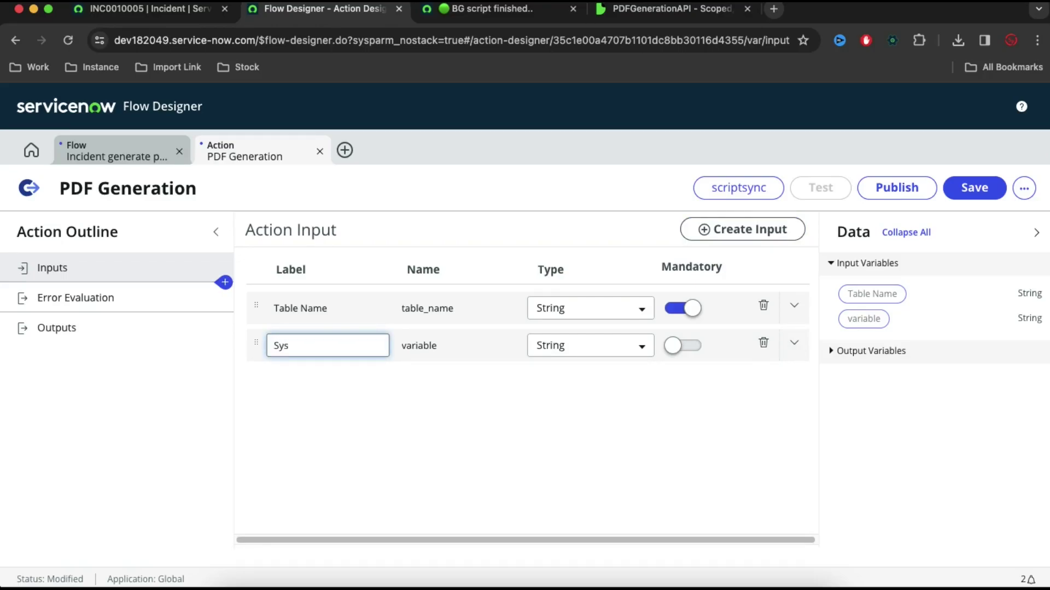
pyautogui.press('BackSpace')
pyautogui.press('BackSpace')
pyautogui.write('ID')
pyautogui.press('Return')
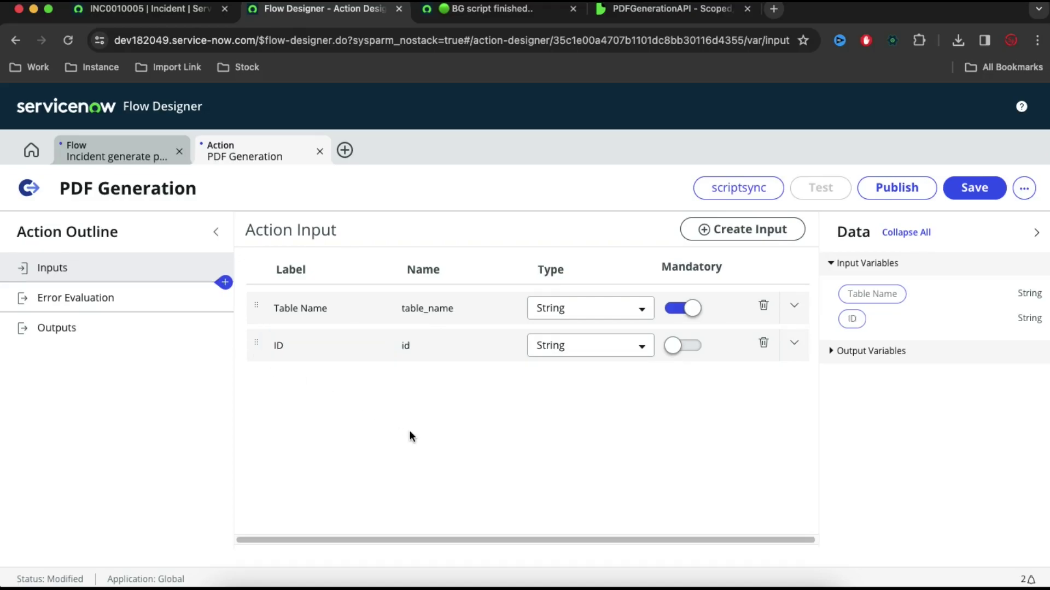
pyautogui.click(687, 343)
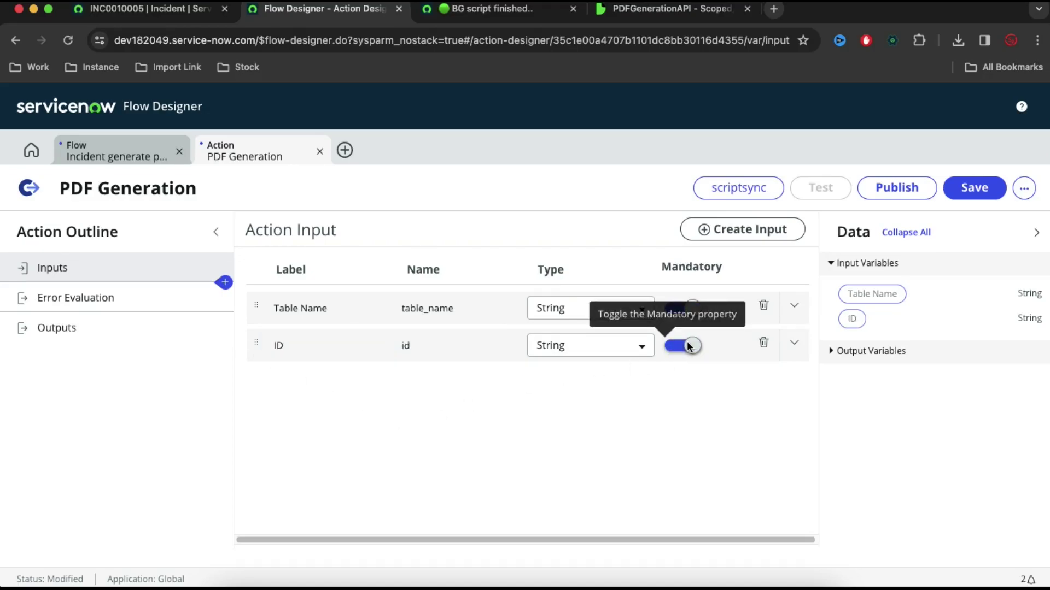
# Add a third mandatory String input labelled "Attachment Name" to the PDF Generation action.
pyautogui.click(755, 237)
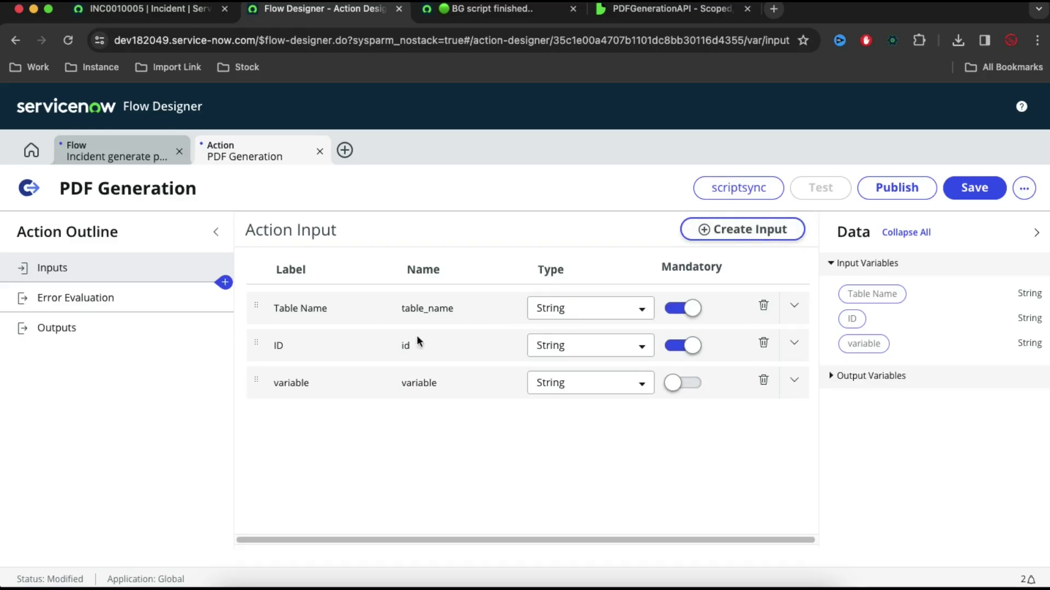
pyautogui.click(328, 382)
pyautogui.moveTo(316, 382); pyautogui.dragTo(240, 383)
pyautogui.write('Atta')
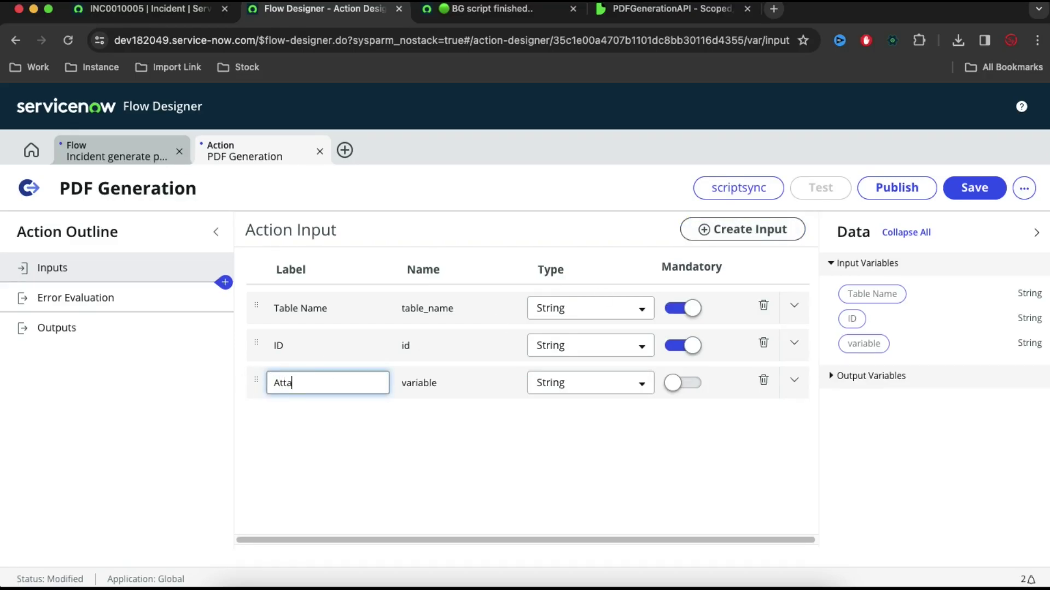
pyautogui.write('chment Name')
pyautogui.click(457, 507)
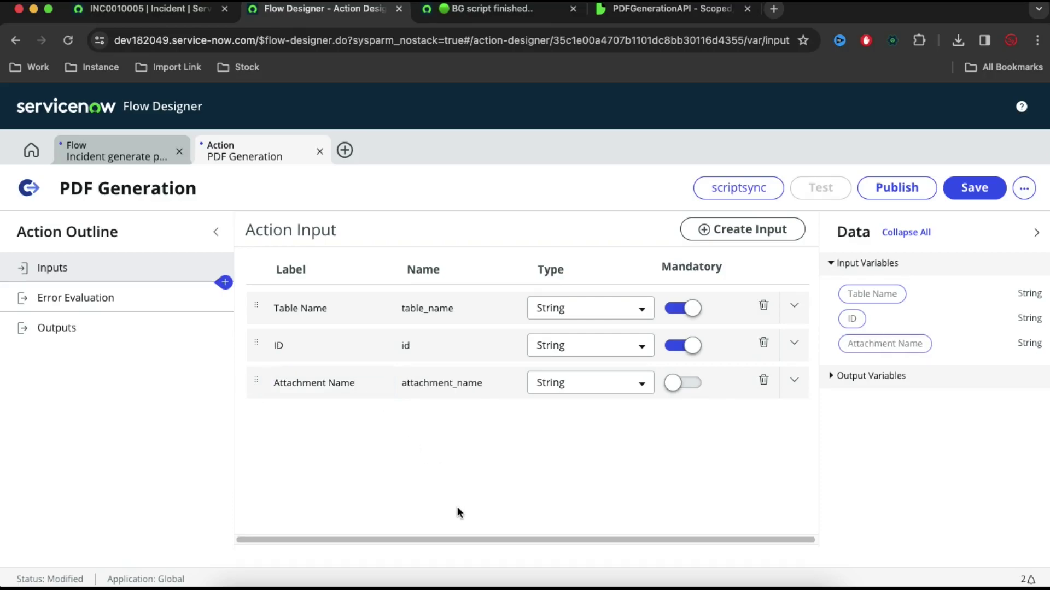
pyautogui.click(682, 382)
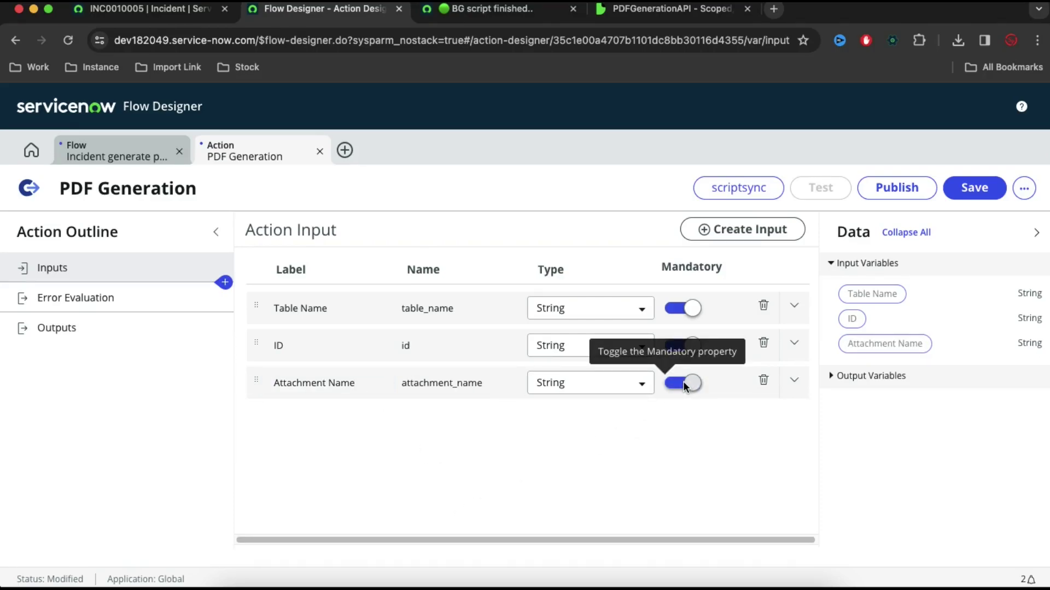
# Recheck the background script, then add a Script step to the PDF Generation action.
pyautogui.click(519, 10)
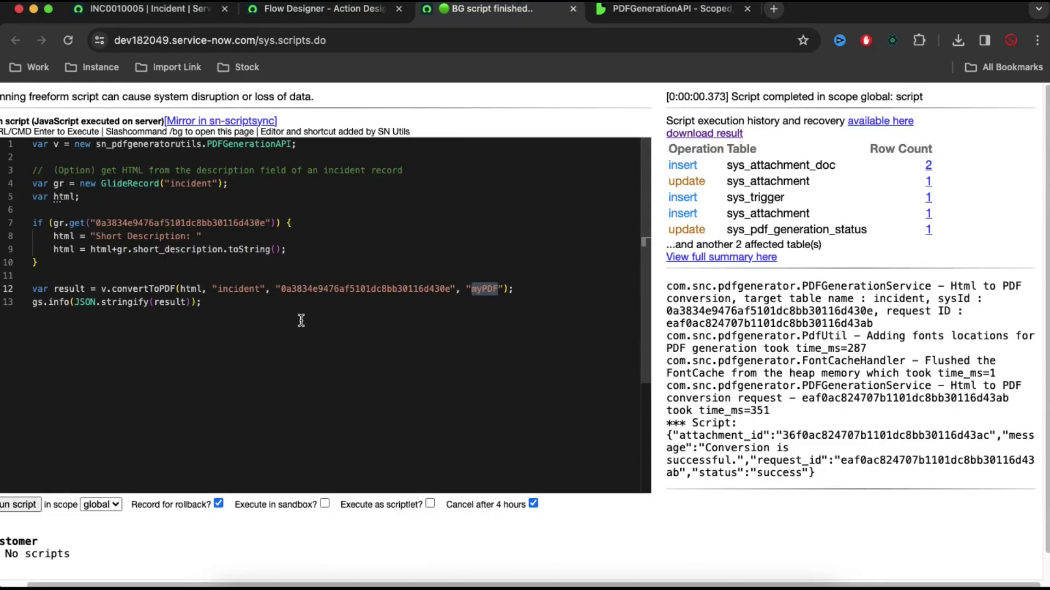
pyautogui.click(319, 10)
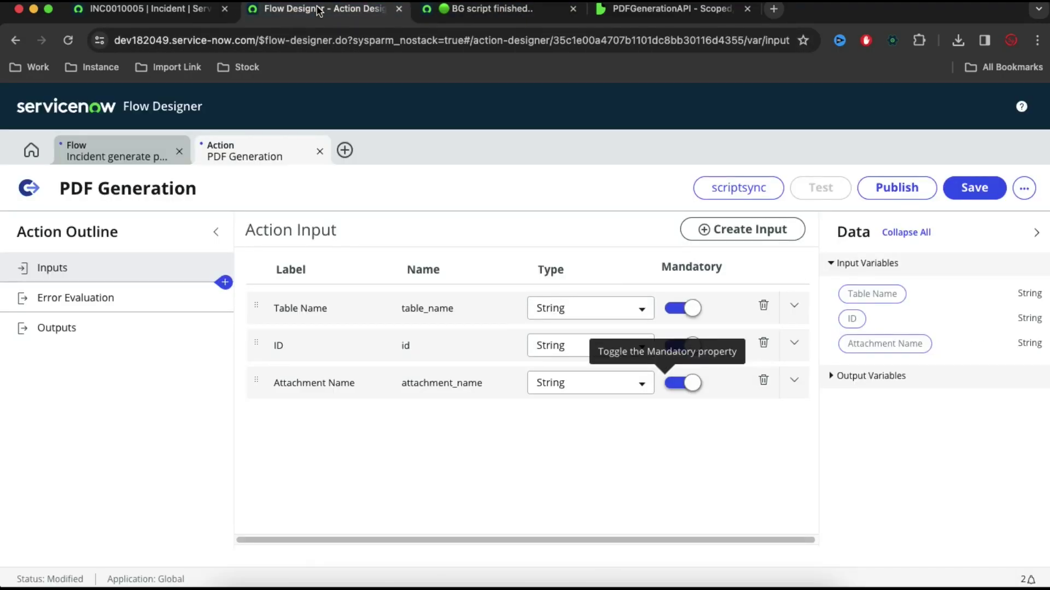
pyautogui.click(225, 283)
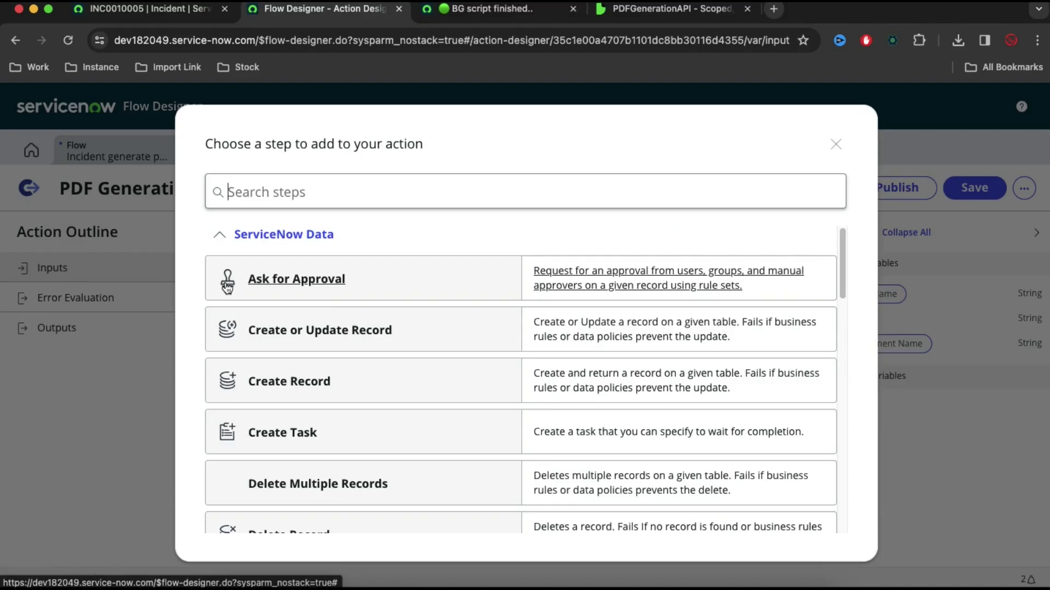
pyautogui.scroll(-7, 550, 442)
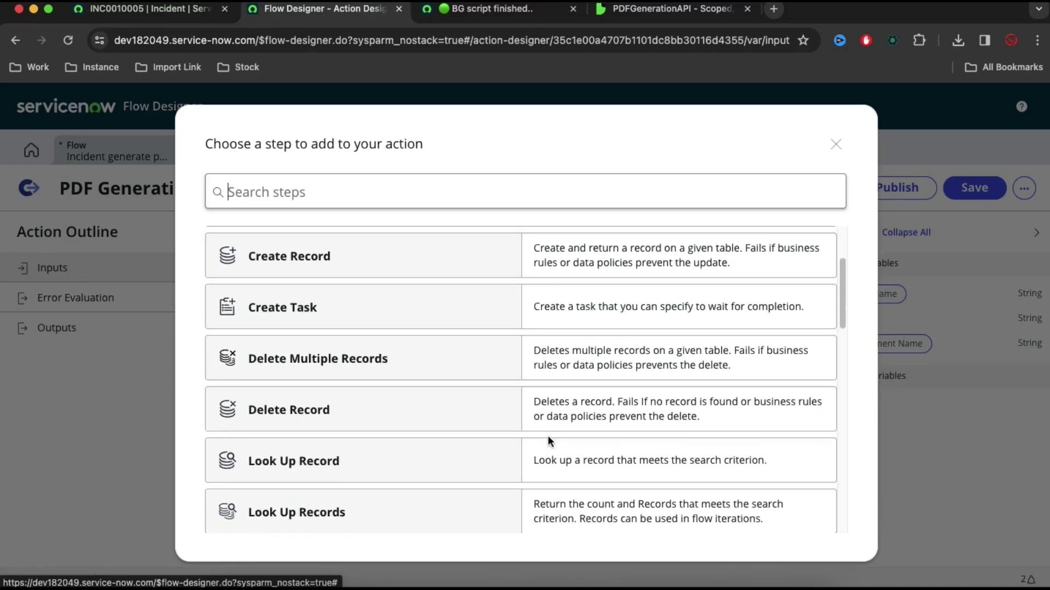
pyautogui.scroll(-2, 549, 442)
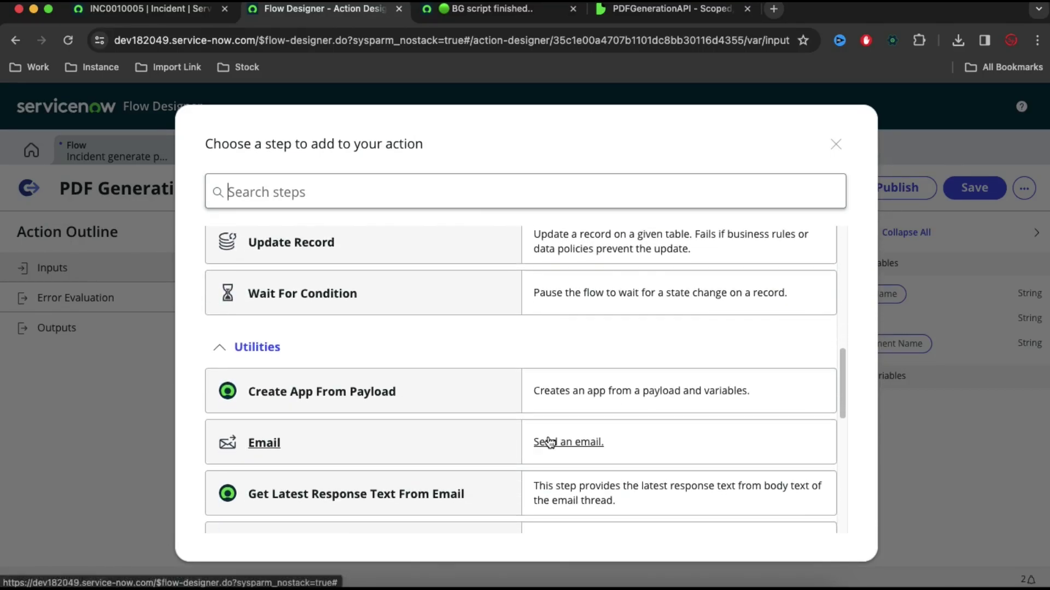
pyautogui.scroll(-2, 549, 441)
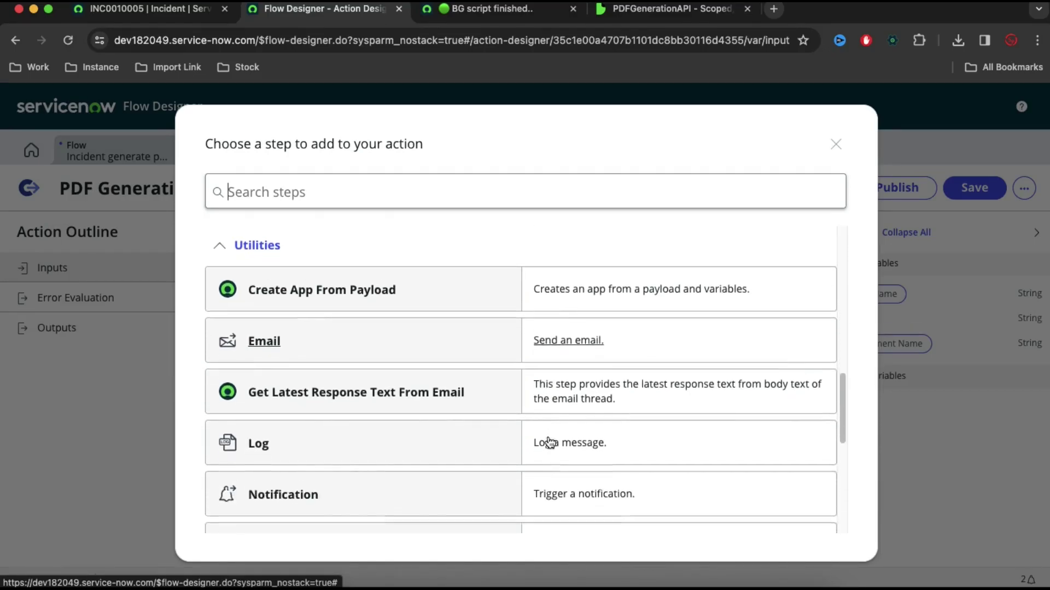
pyautogui.scroll(10, 547, 441)
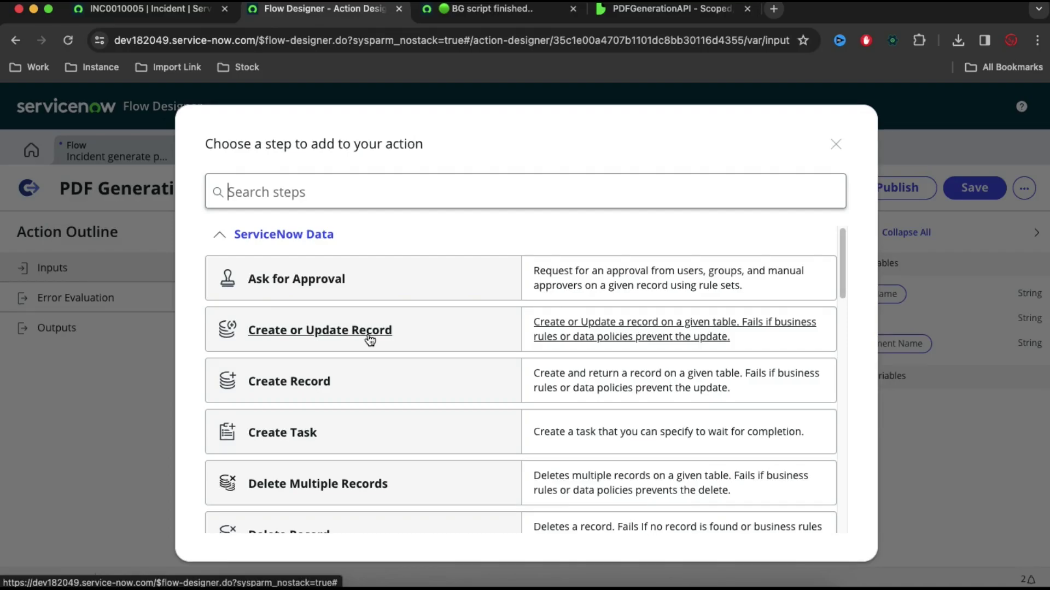
pyautogui.scroll(-2, 324, 470)
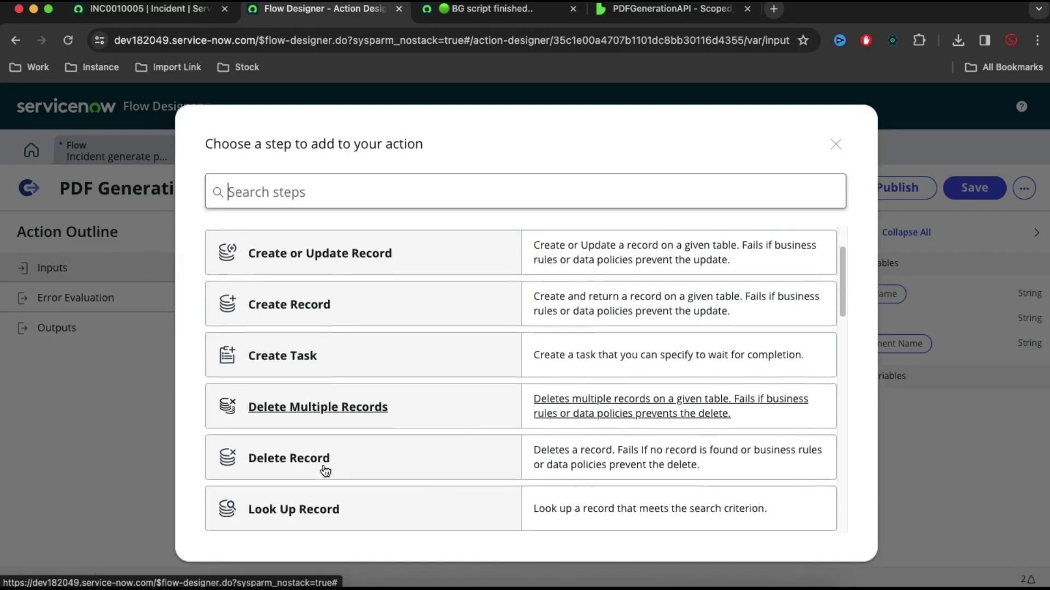
pyautogui.scroll(-4, 325, 471)
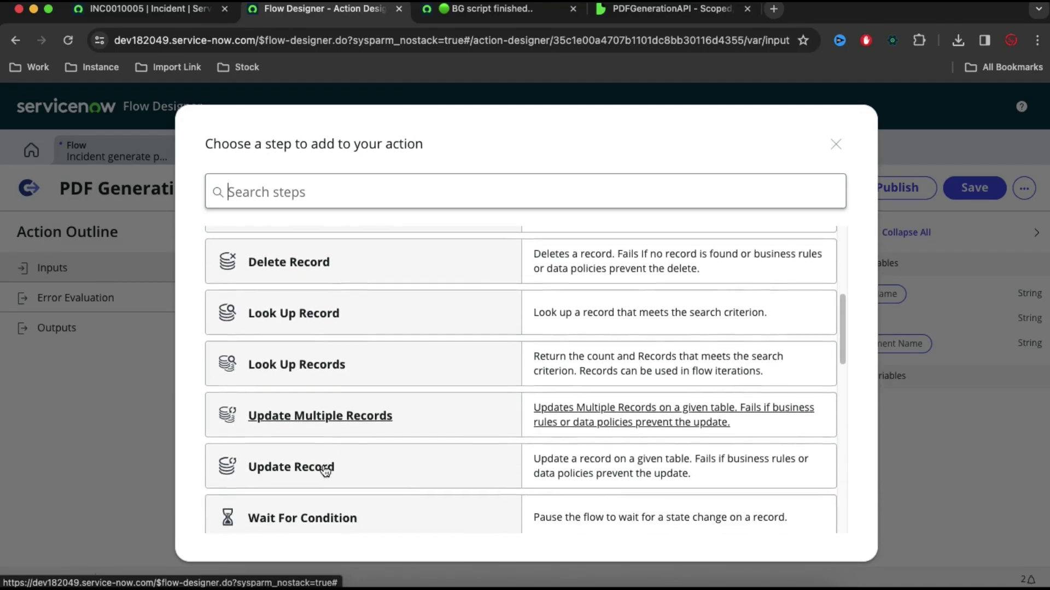
pyautogui.scroll(-1, 325, 471)
pyautogui.scroll(-2, 325, 470)
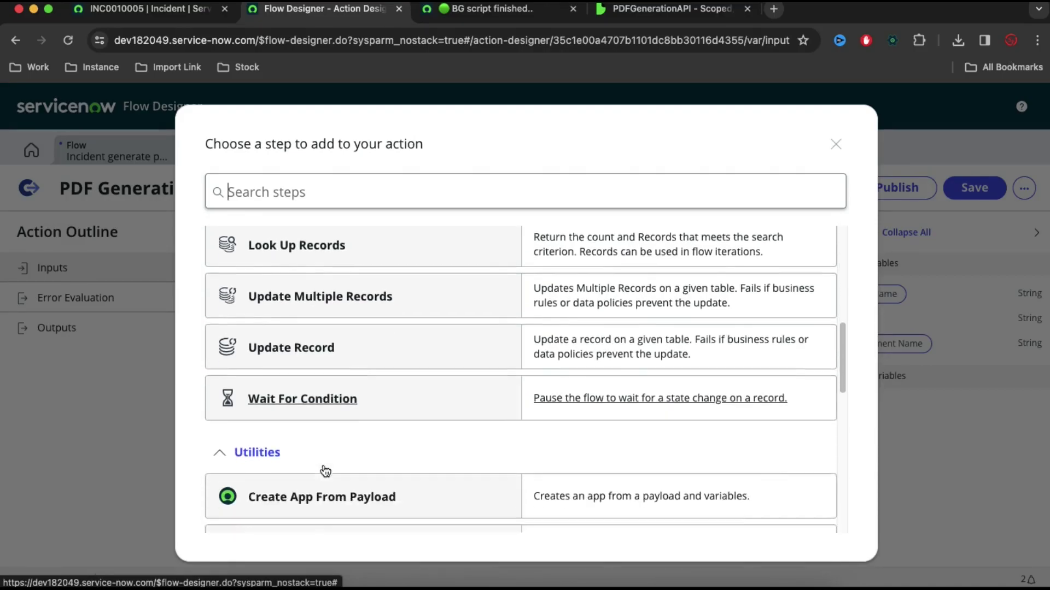
pyautogui.scroll(-2, 323, 468)
pyautogui.scroll(8, 308, 310)
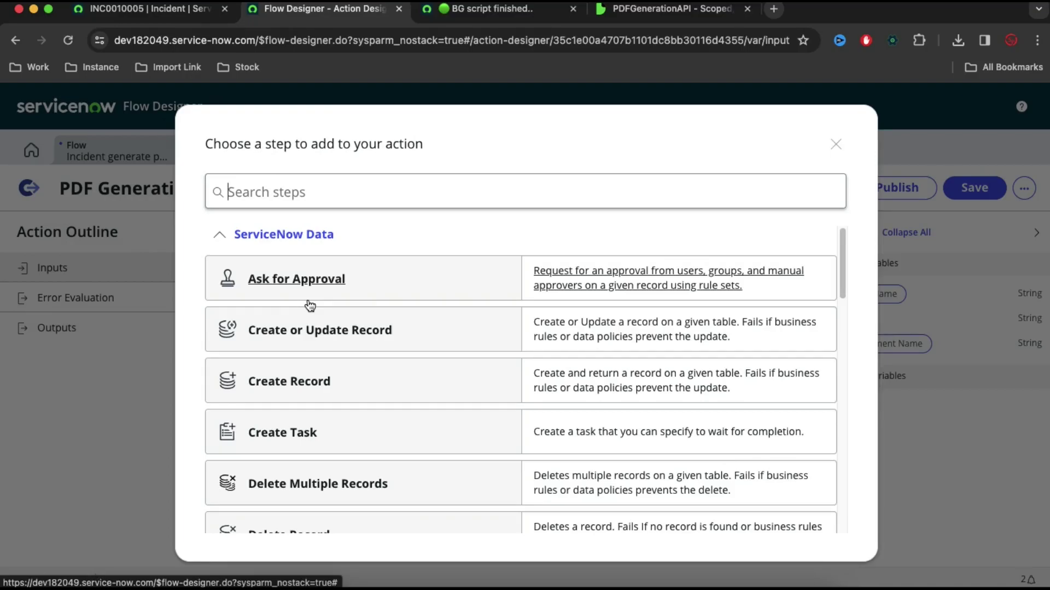
pyautogui.scroll(-10, 310, 305)
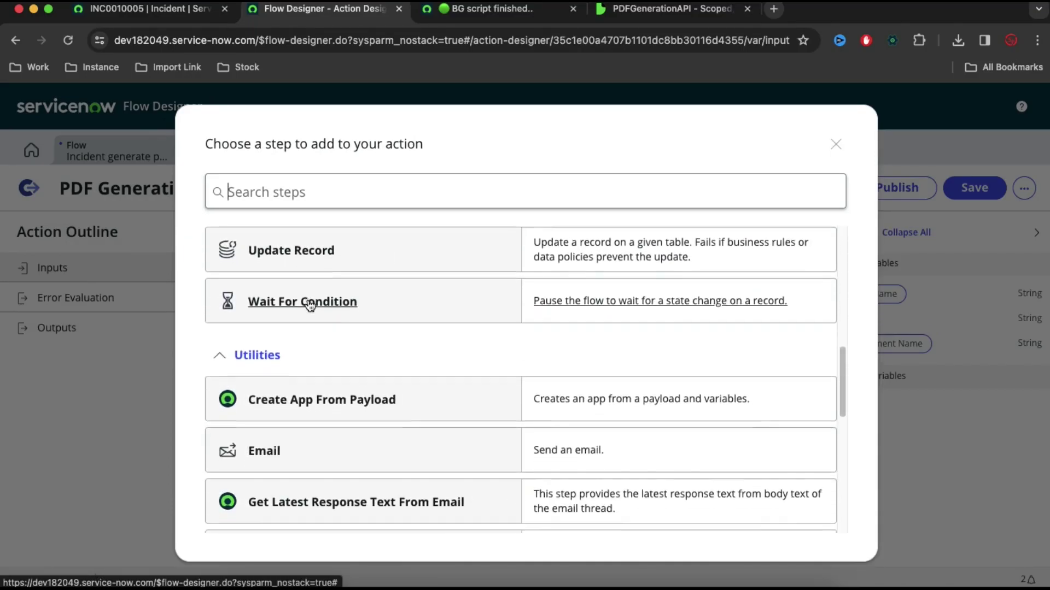
pyautogui.scroll(-3, 309, 305)
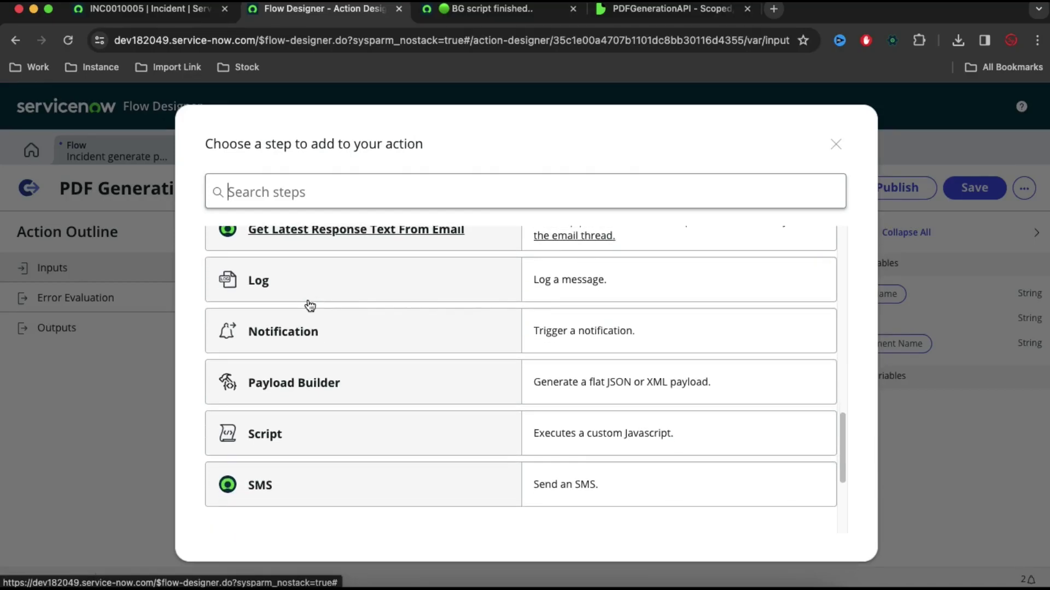
pyautogui.click(293, 433)
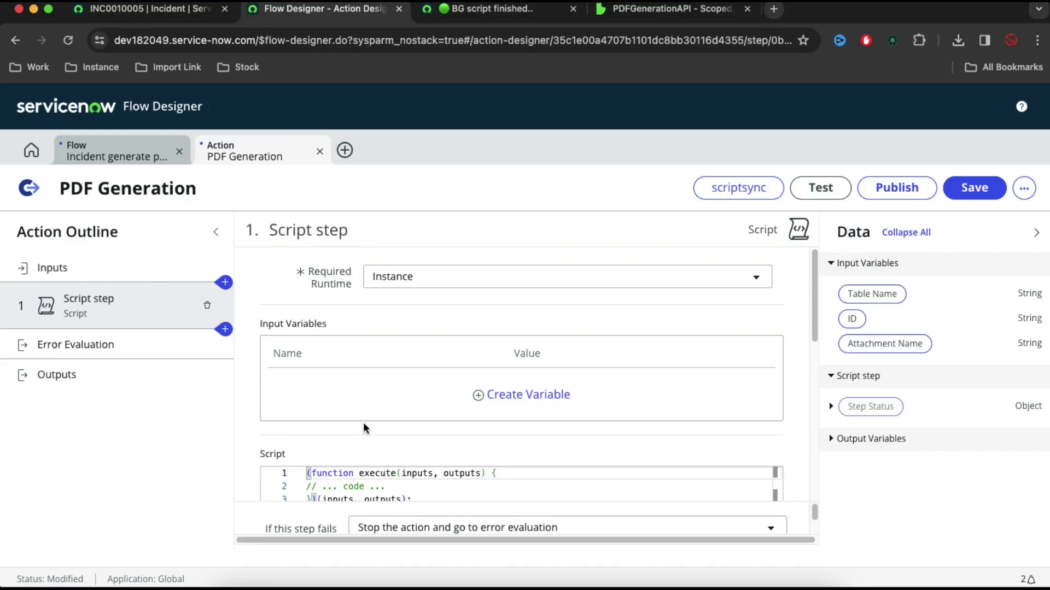
# Review the Script step's settings and the options available for its required runtime.
pyautogui.scroll(-1, 363, 427)
pyautogui.scroll(-3, 366, 428)
pyautogui.scroll(4, 366, 428)
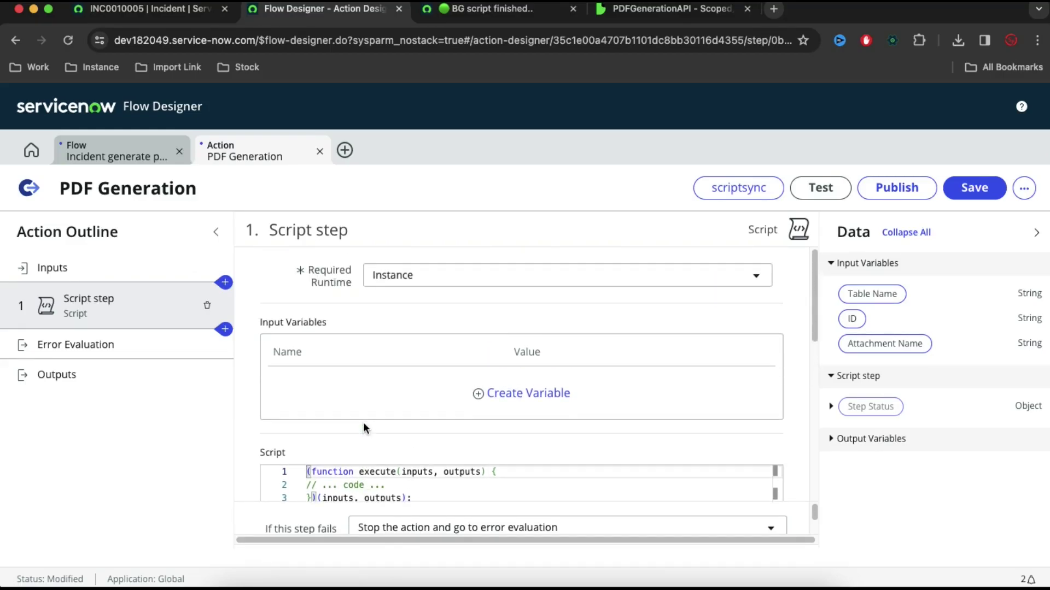
pyautogui.click(455, 282)
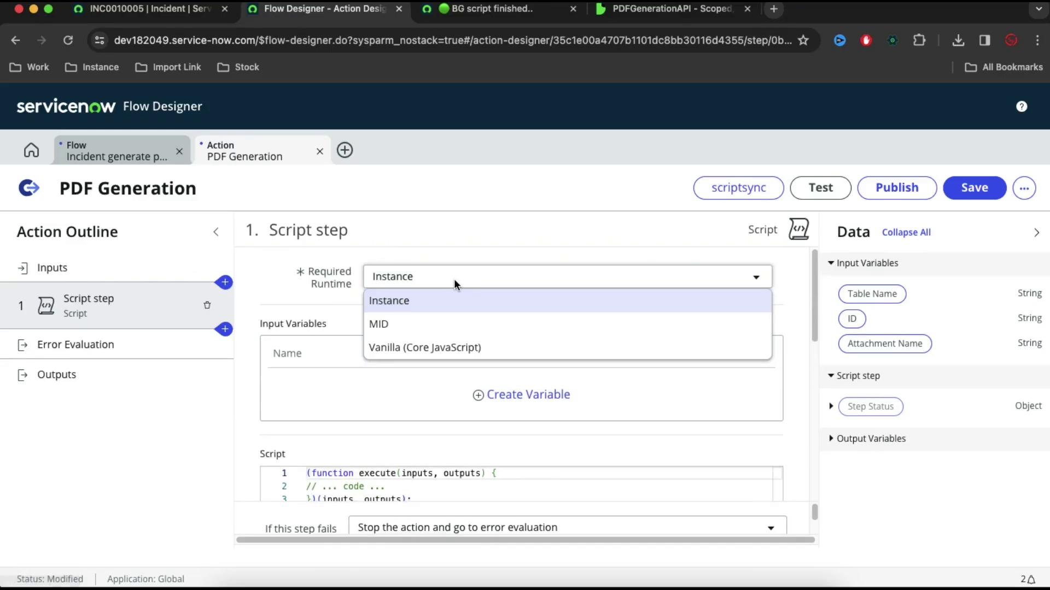
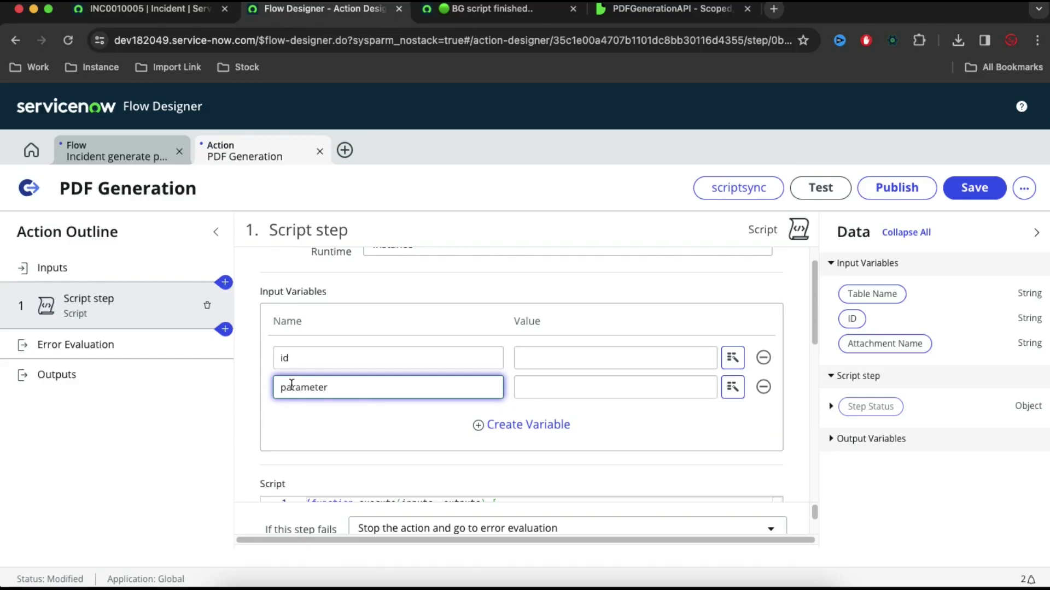
# Rename the Script step's second input variable "table" and add a third input variable named "name".
pyautogui.moveTo(329, 387); pyautogui.dragTo(264, 382)
pyautogui.write('table')
pyautogui.click(535, 429)
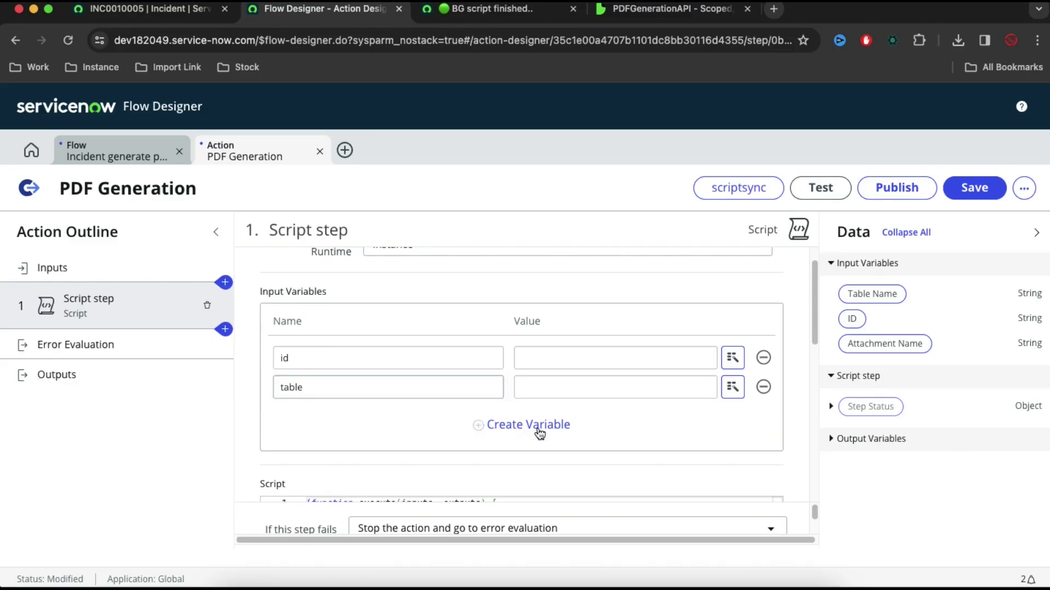
pyautogui.write('parameter')
pyautogui.moveTo(345, 417); pyautogui.dragTo(258, 409)
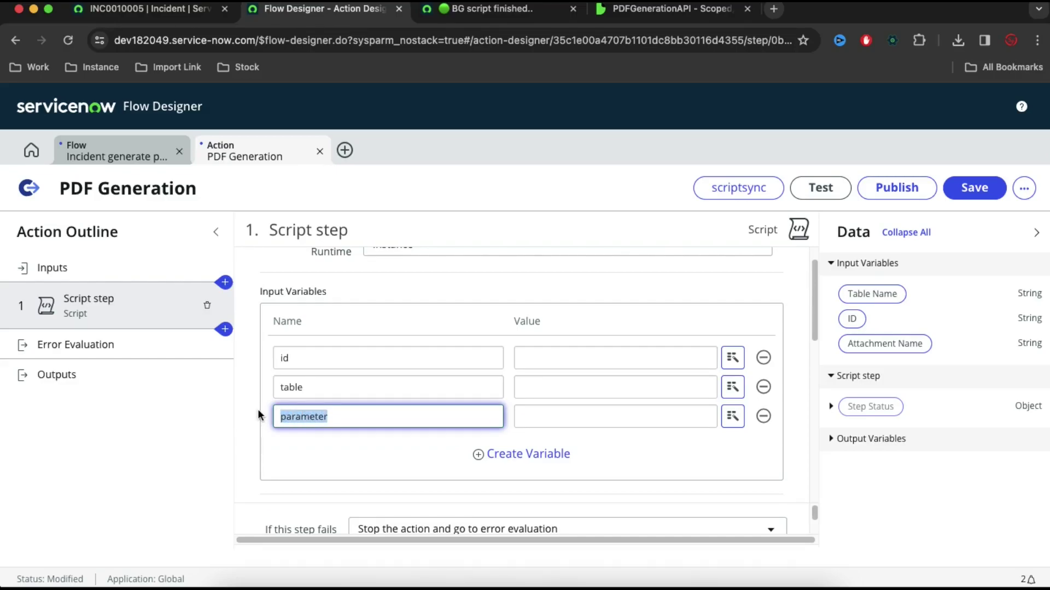
pyautogui.write('name')
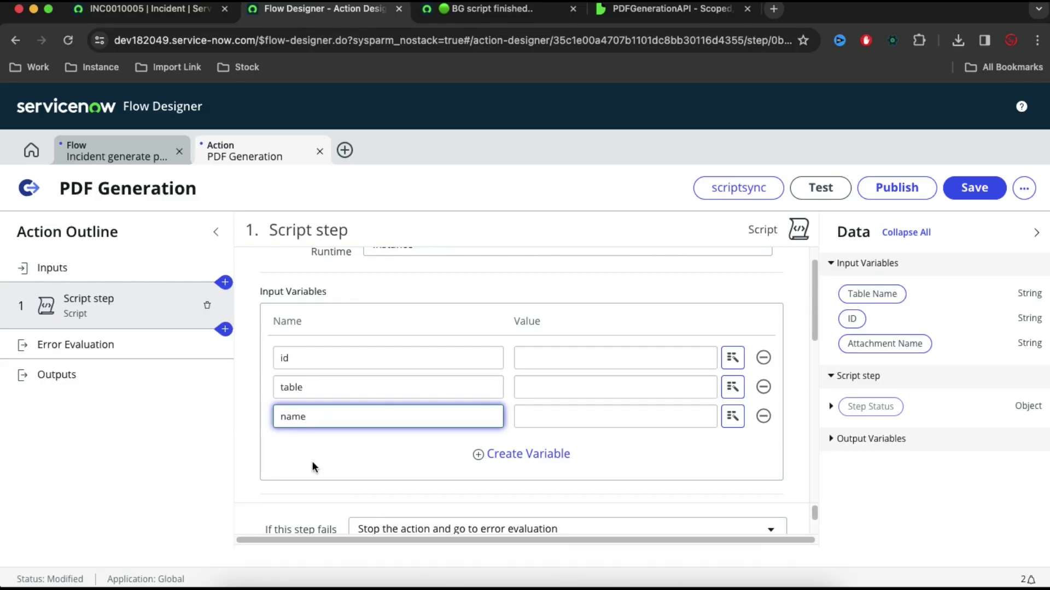
pyautogui.click(311, 461)
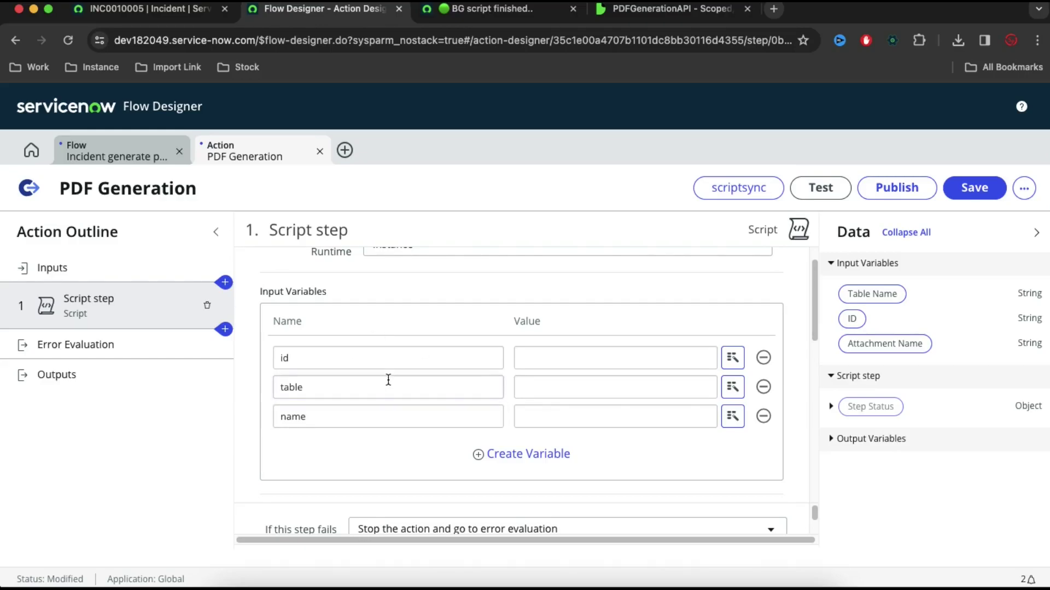
# Compare the Script step's input variables with the inputs defined on the PDF Generation action.
pyautogui.click(377, 363)
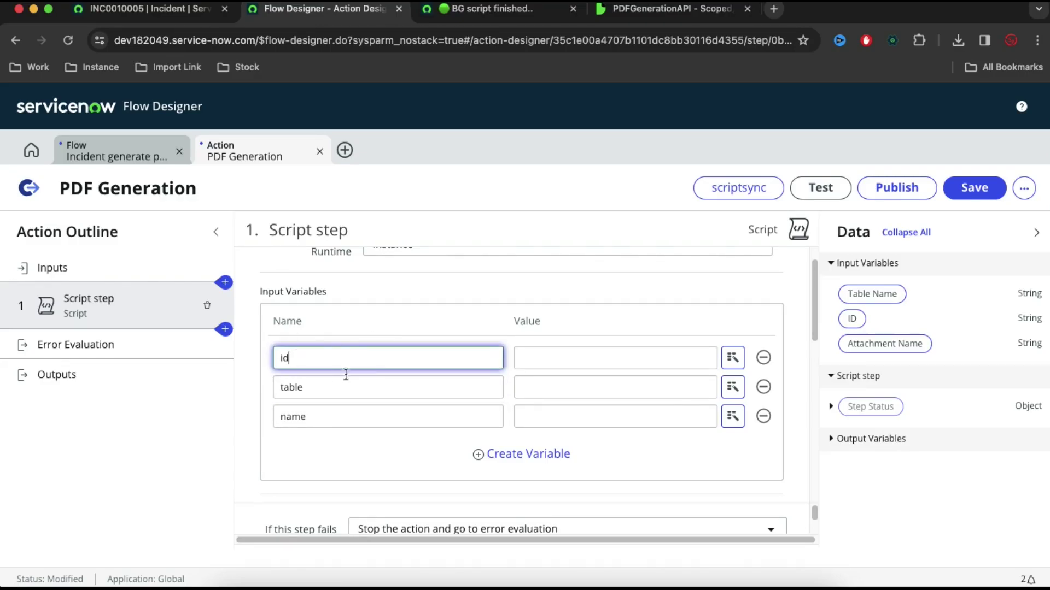
pyautogui.click(546, 355)
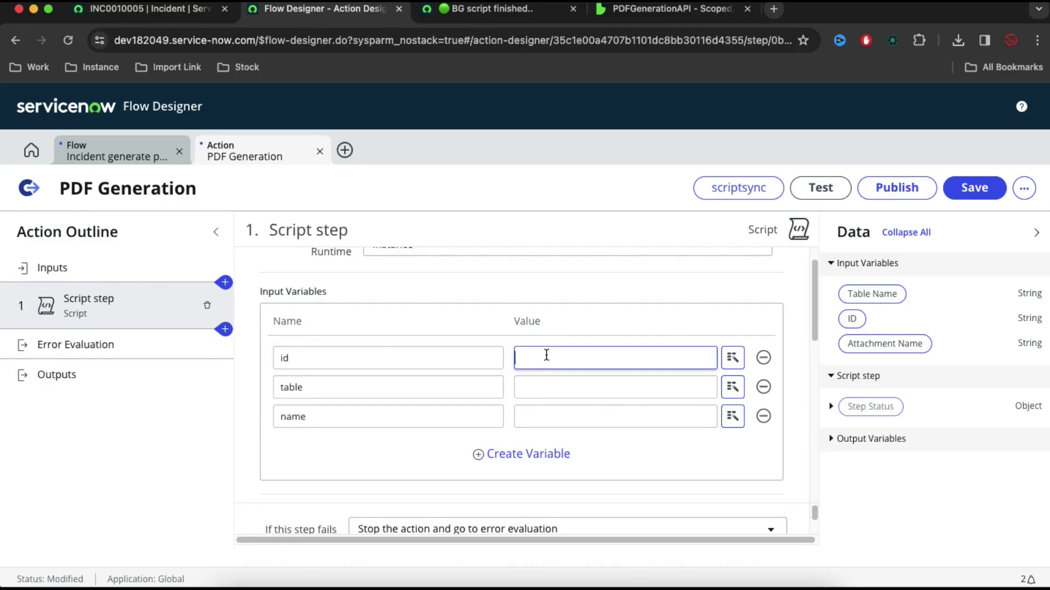
pyautogui.click(68, 272)
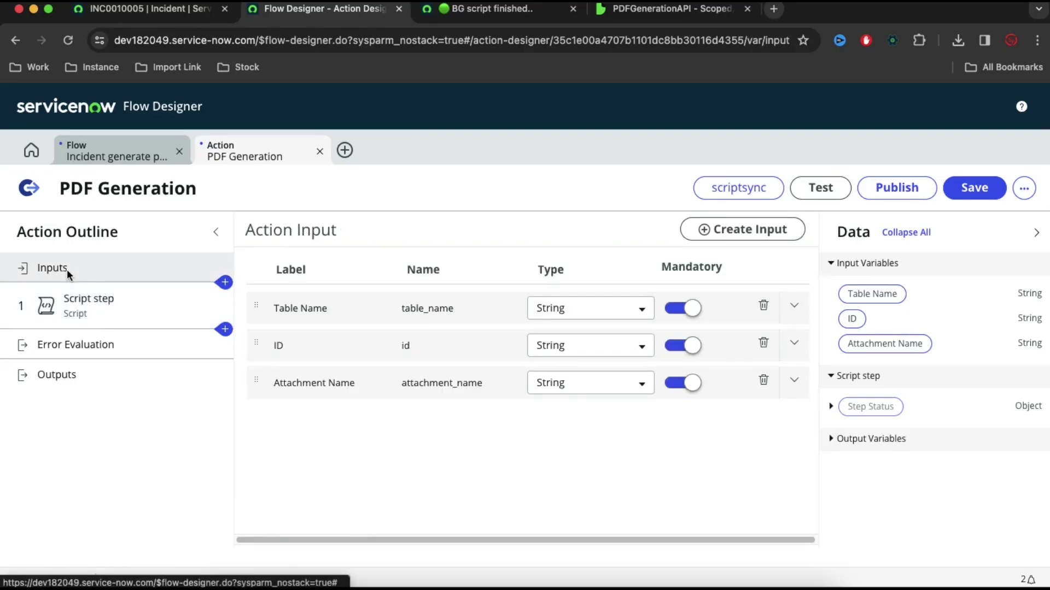
pyautogui.click(78, 299)
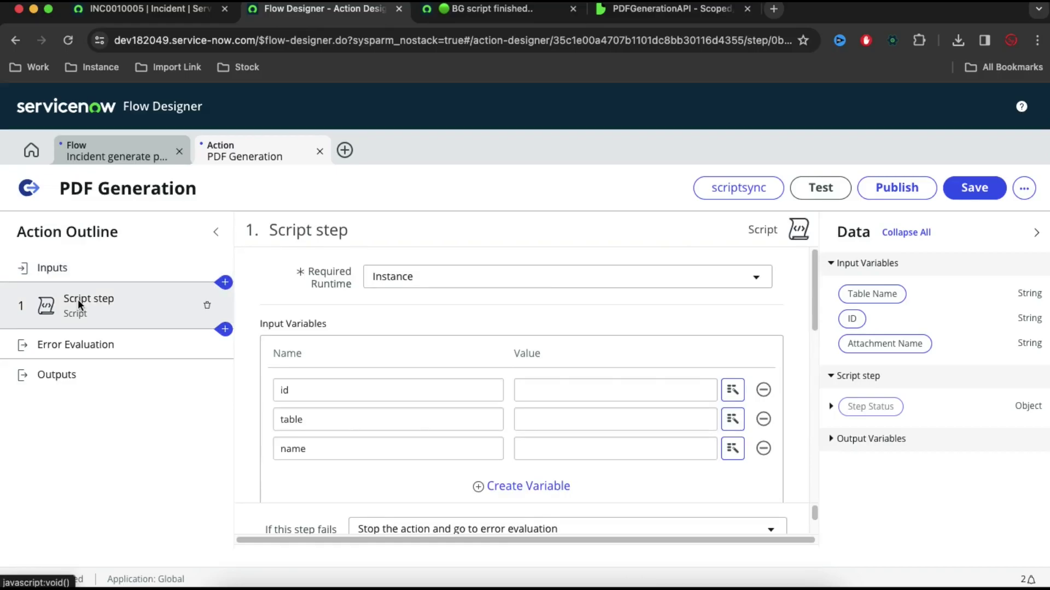
pyautogui.click(61, 267)
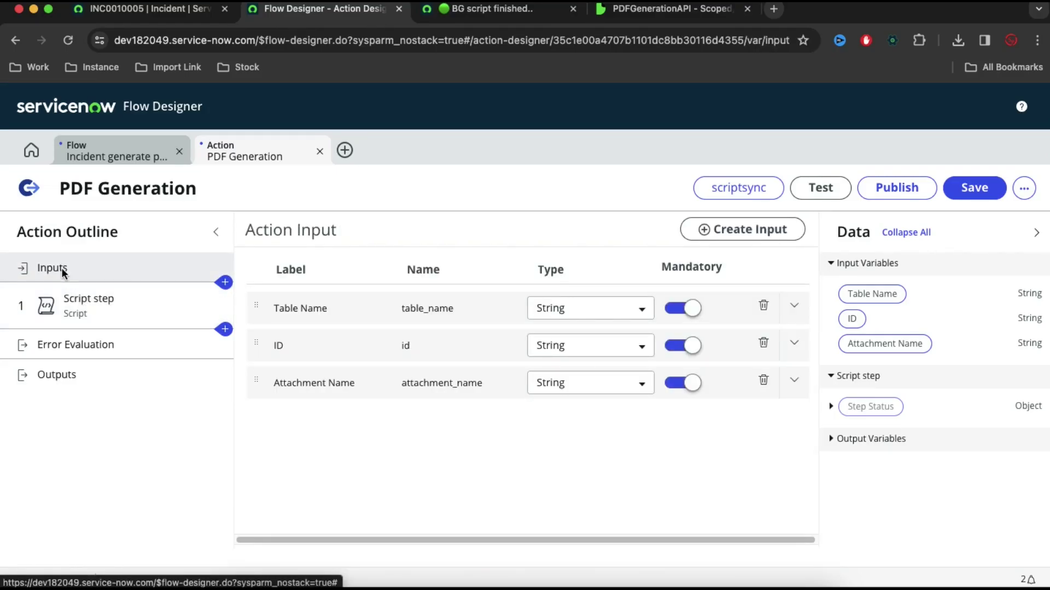
pyautogui.click(120, 304)
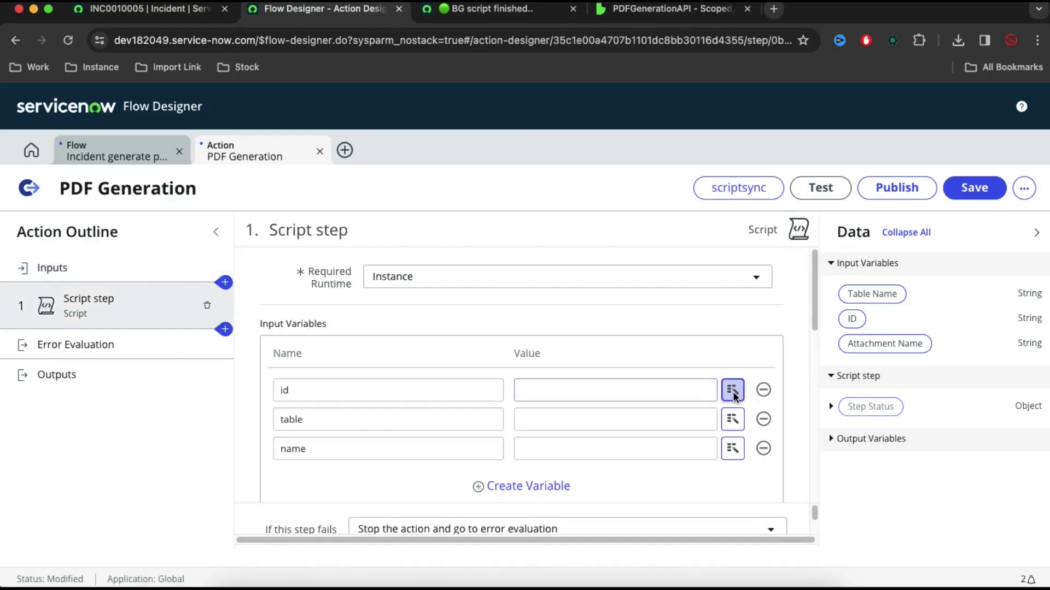
# Map the Script step's id variable to the action's ID input.
pyautogui.click(732, 392)
pyautogui.click(682, 216)
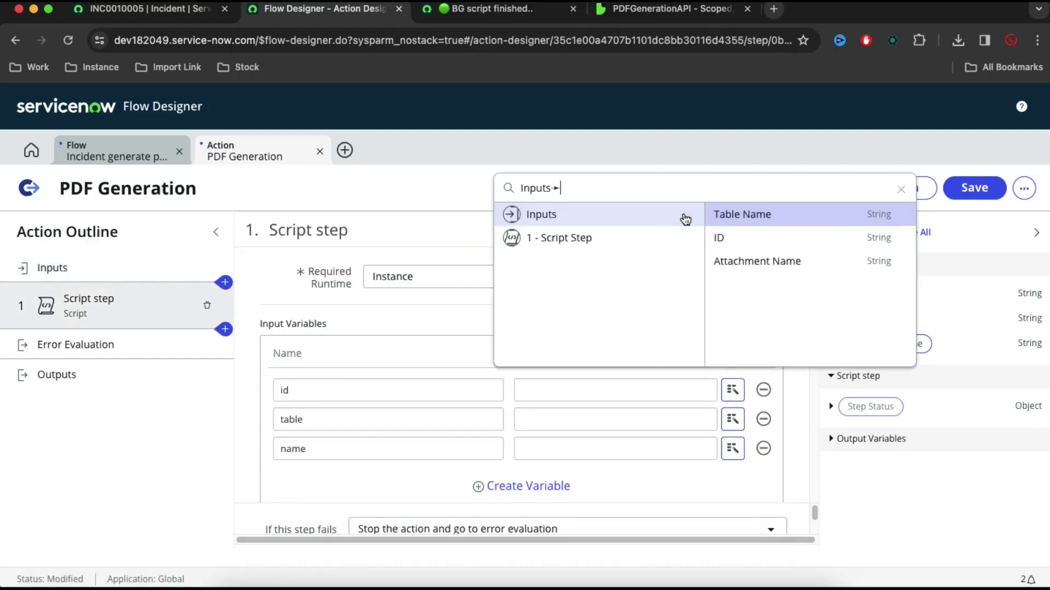
pyautogui.click(728, 242)
# Map the Script step's table variable to the action's Table Name input.
pyautogui.click(620, 419)
pyautogui.click(732, 421)
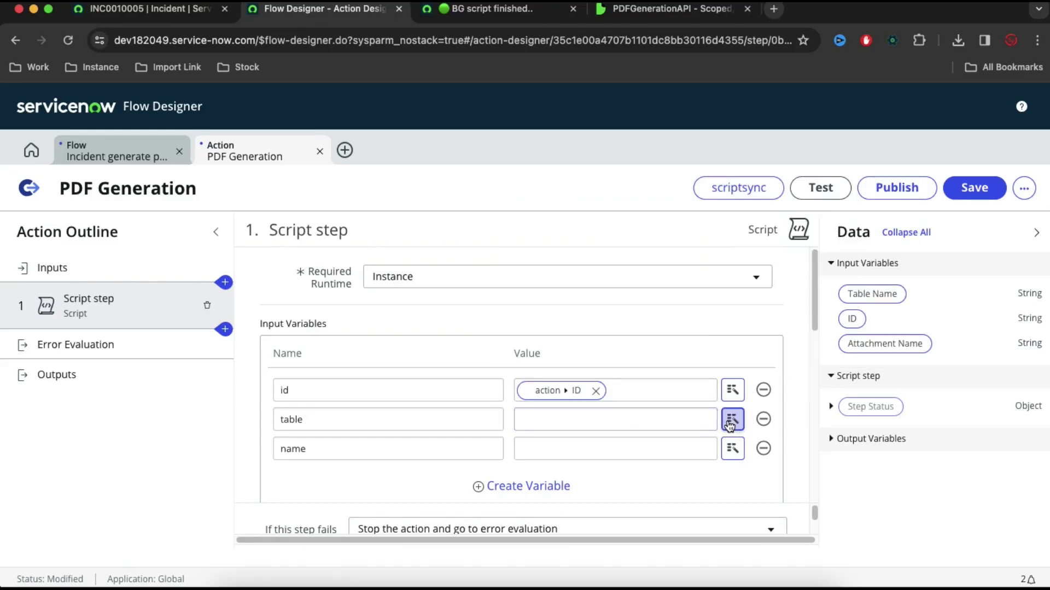
pyautogui.click(722, 241)
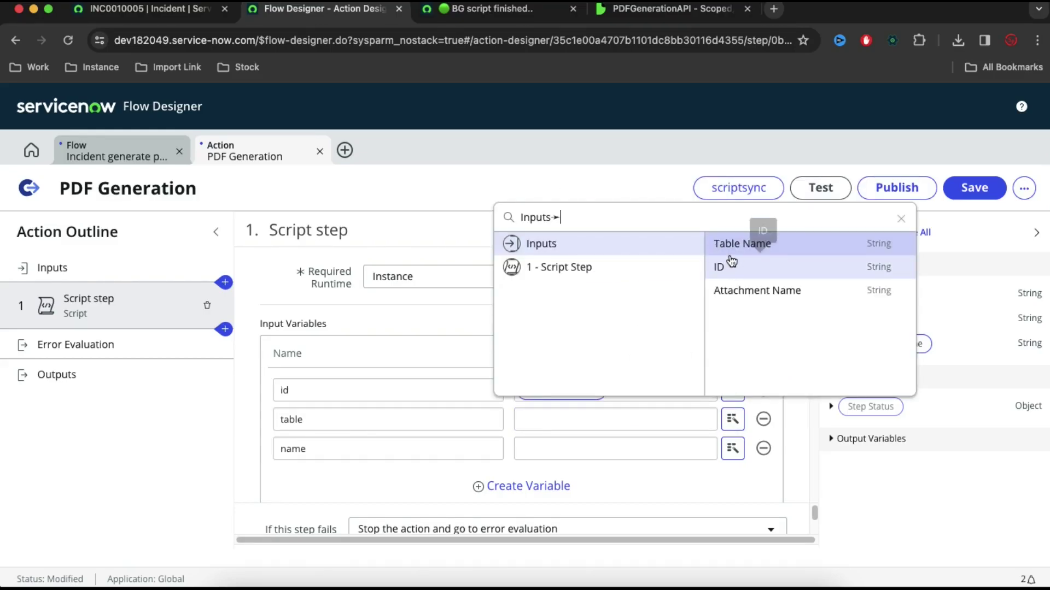
pyautogui.click(732, 245)
# Map the Script step's name variable to the action's Attachment Name input and check the mappings against the action inputs.
pyautogui.click(732, 448)
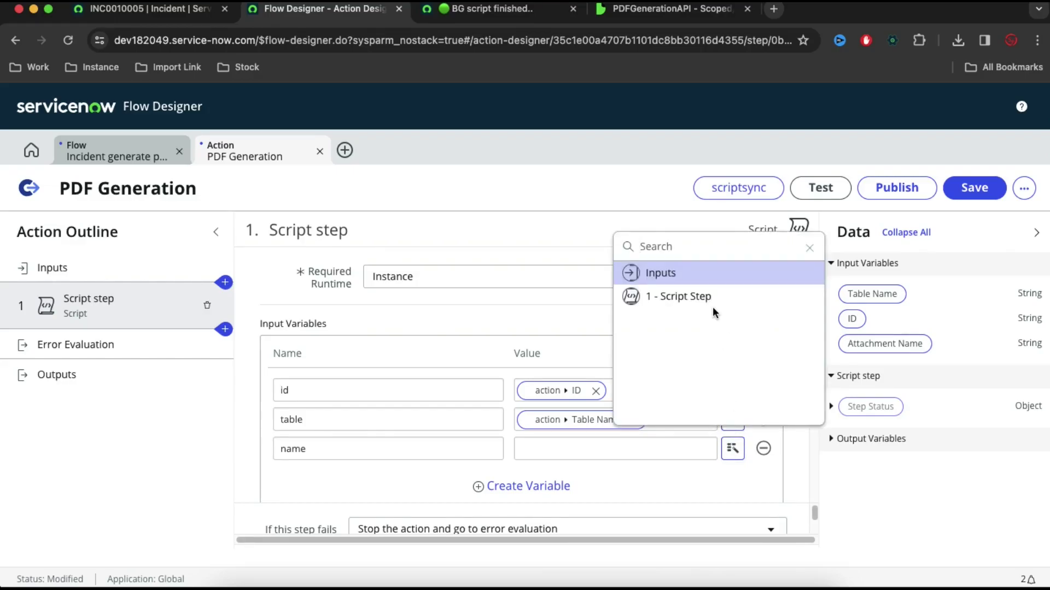
pyautogui.click(691, 278)
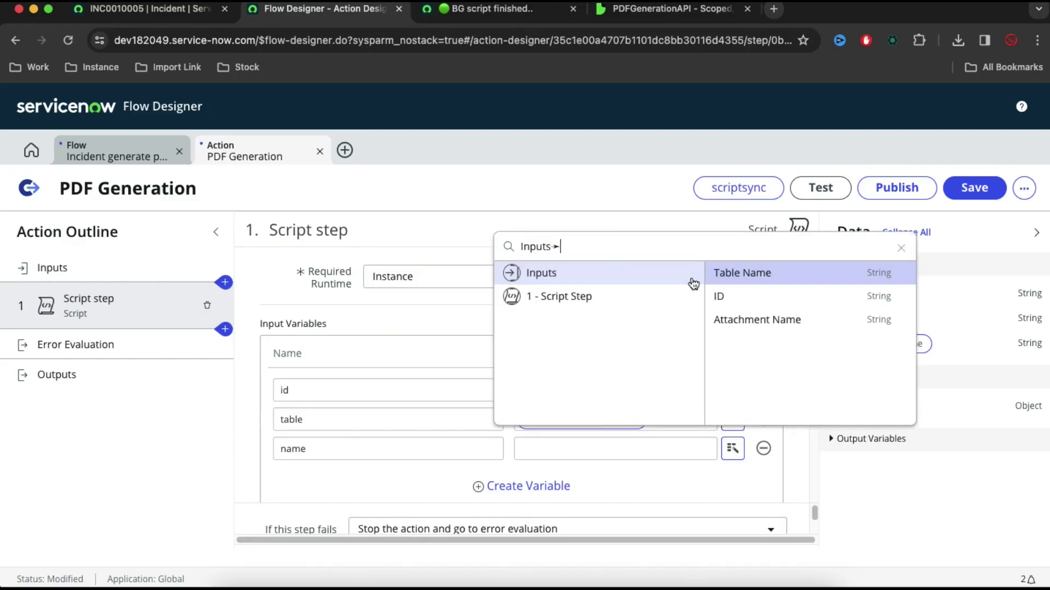
pyautogui.click(736, 320)
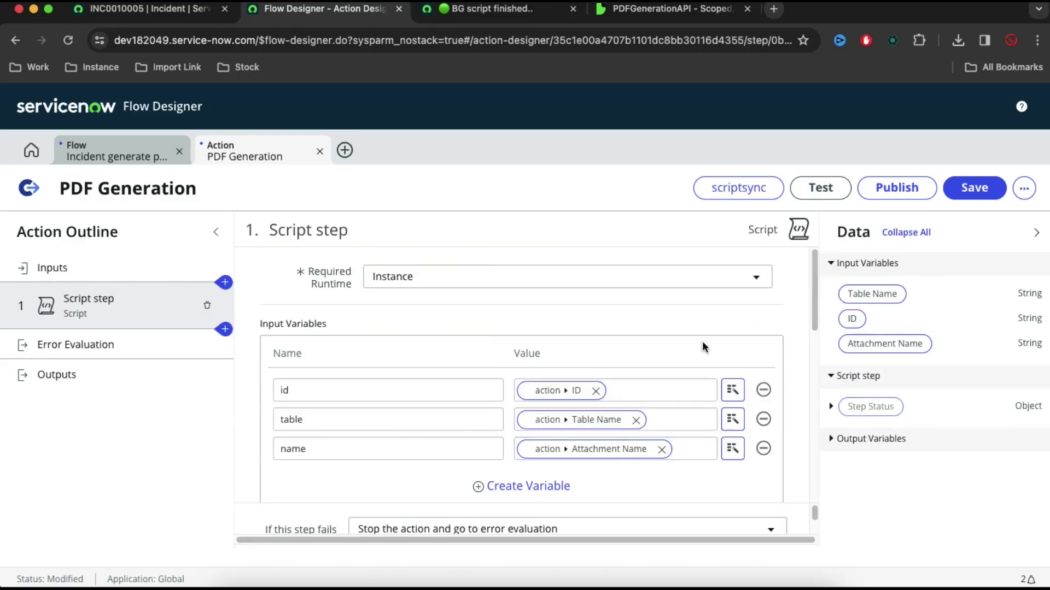
pyautogui.click(76, 271)
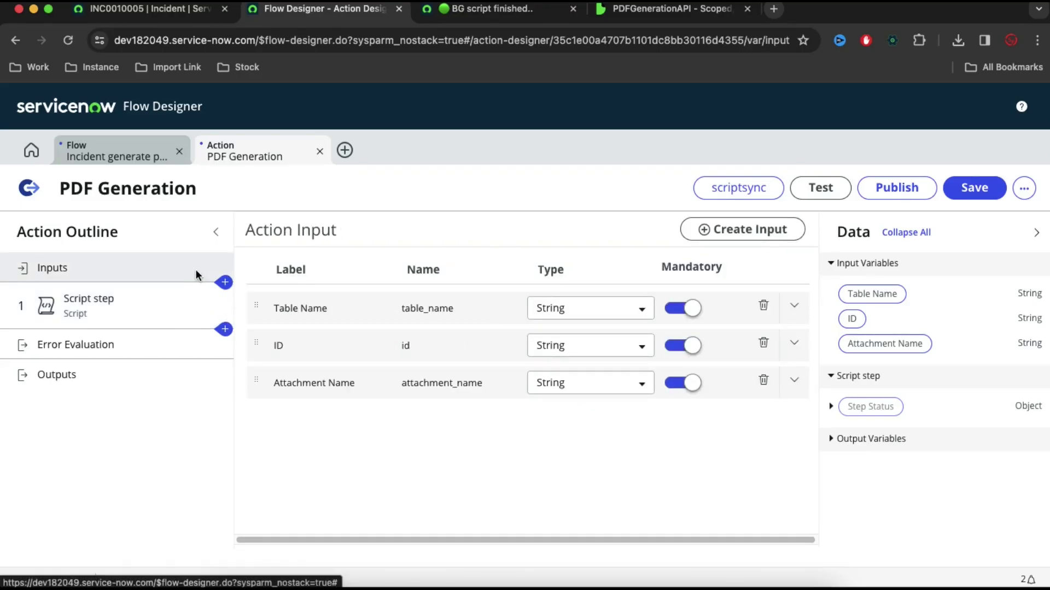
pyautogui.click(112, 306)
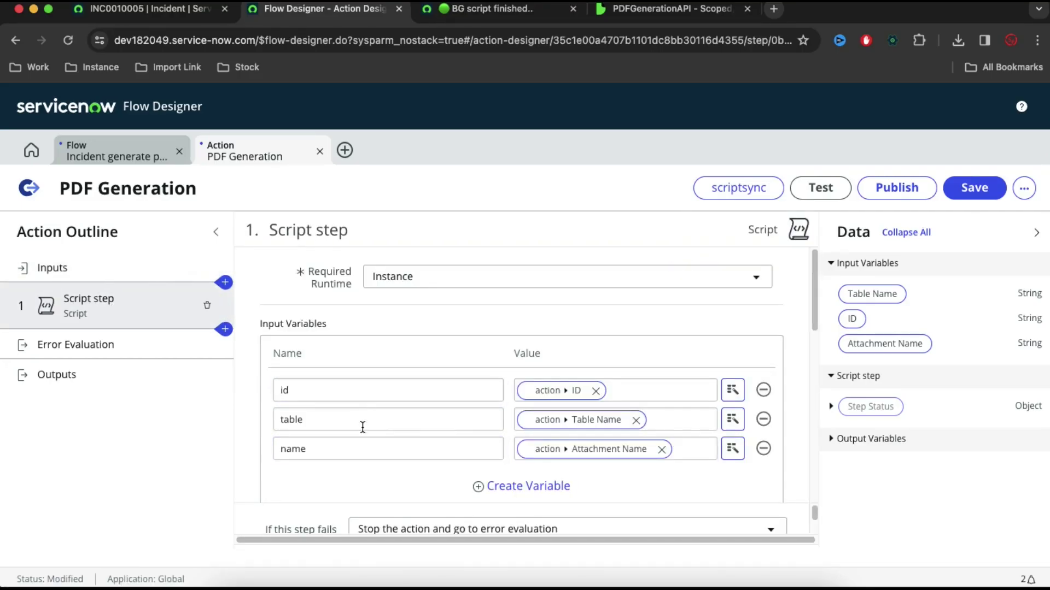
# Copy the whole PDF generation script from the background script page into the execute function of the action's Script step.
pyautogui.click(341, 391)
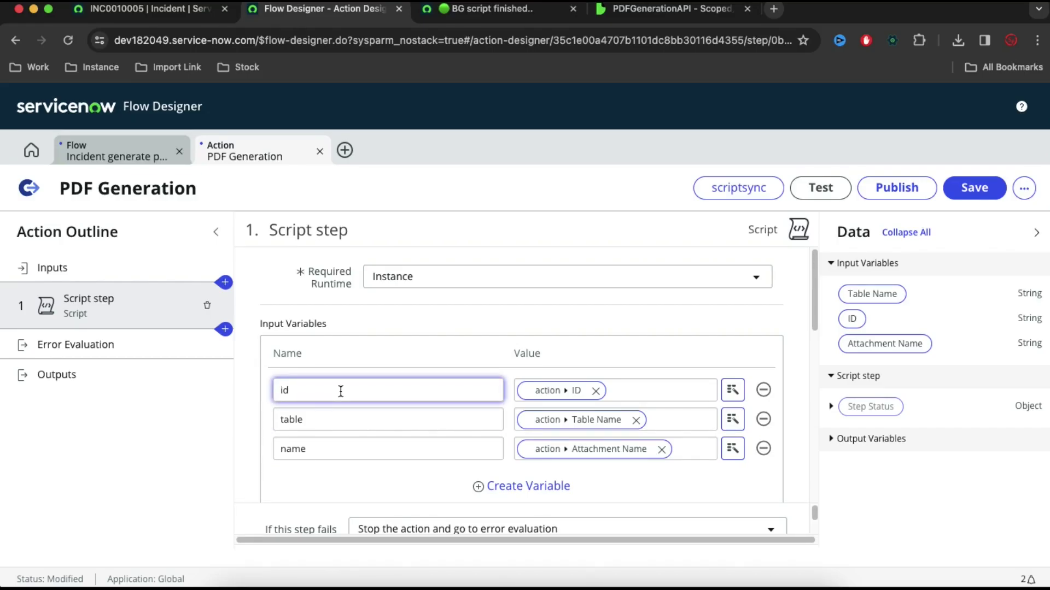
pyautogui.scroll(-3, 341, 392)
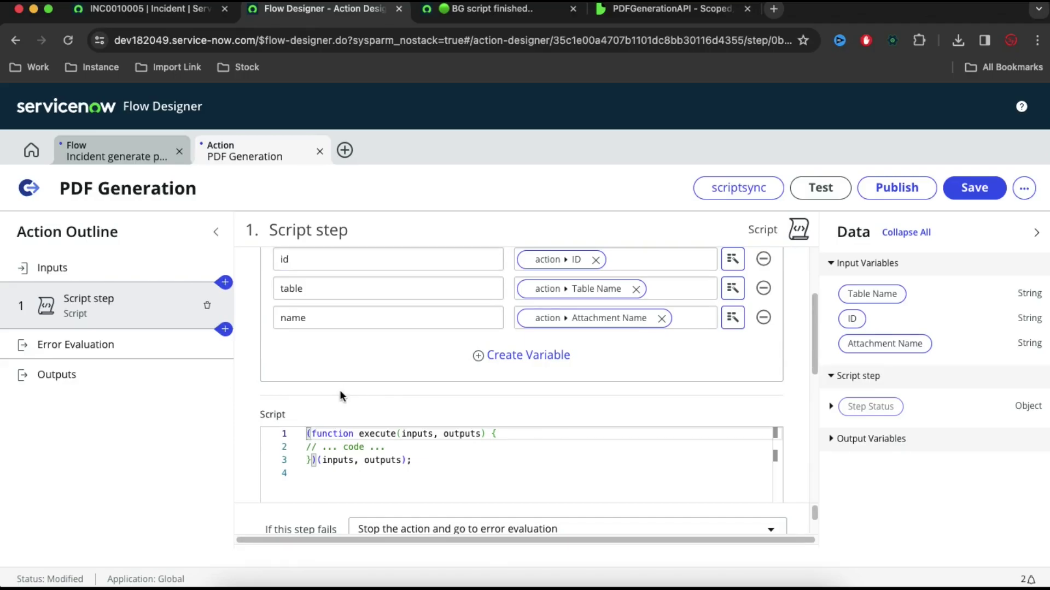
pyautogui.click(453, 16)
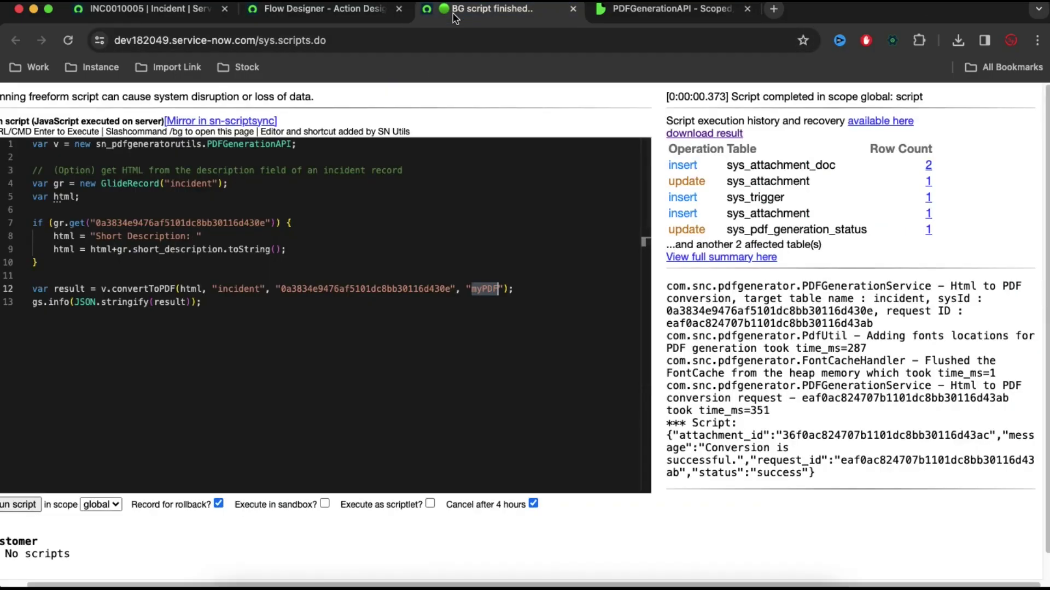
pyautogui.click(231, 306)
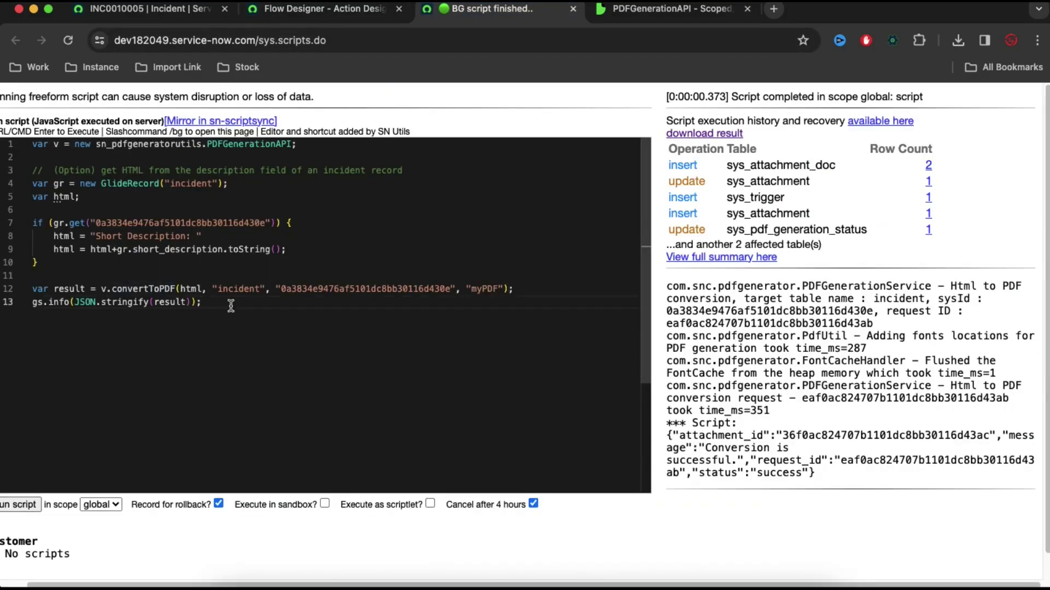
pyautogui.hotkey('ctrl', 'a')
pyautogui.click(349, 11)
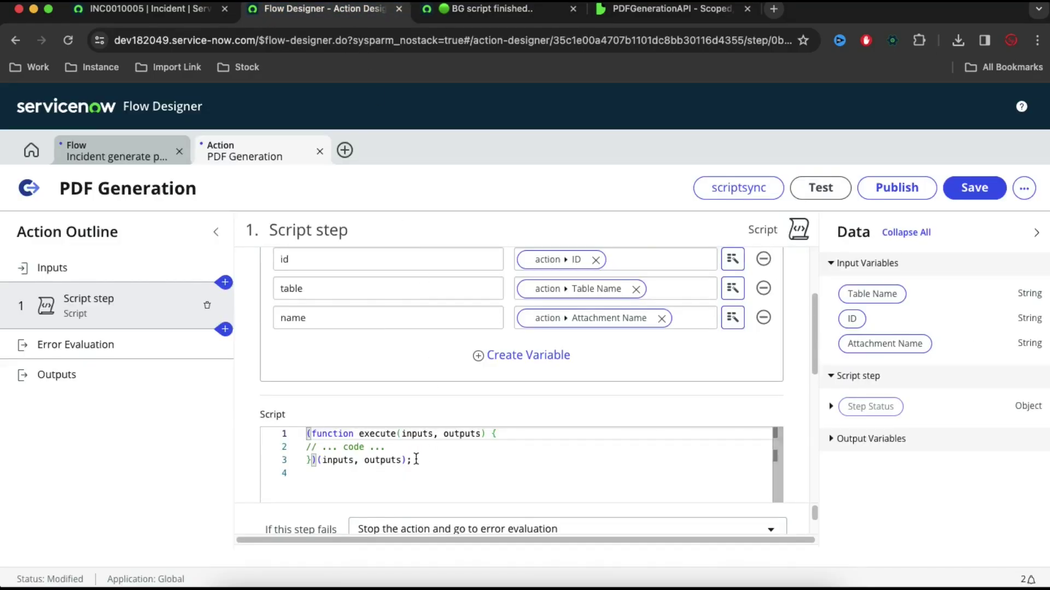
pyautogui.click(405, 446)
pyautogui.press('Return')
pyautogui.press('Return')
pyautogui.press('Return')
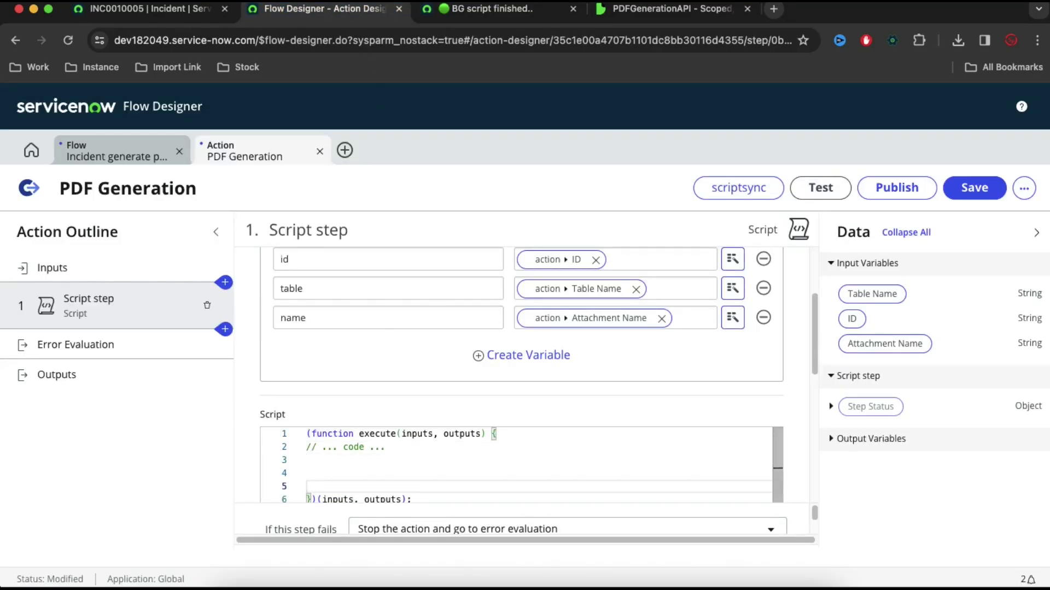
pyautogui.click(307, 473)
pyautogui.hotkey('ctrl', 'v')
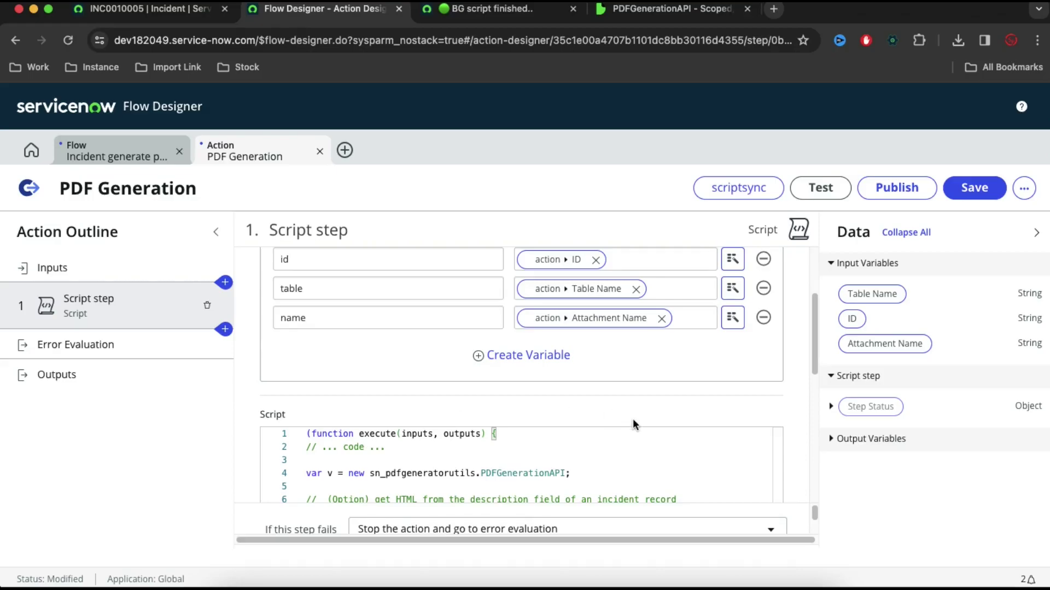
# Replace the hard-coded "incident" table in the script's GlideRecord call with the prefix inputs.
pyautogui.scroll(-3, 624, 381)
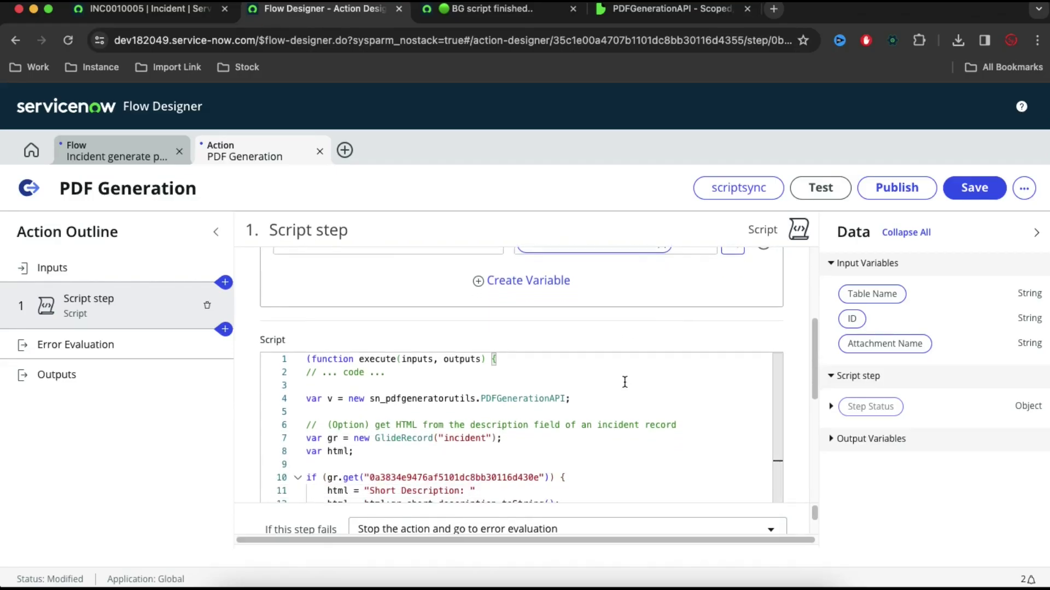
pyautogui.doubleClick(464, 440)
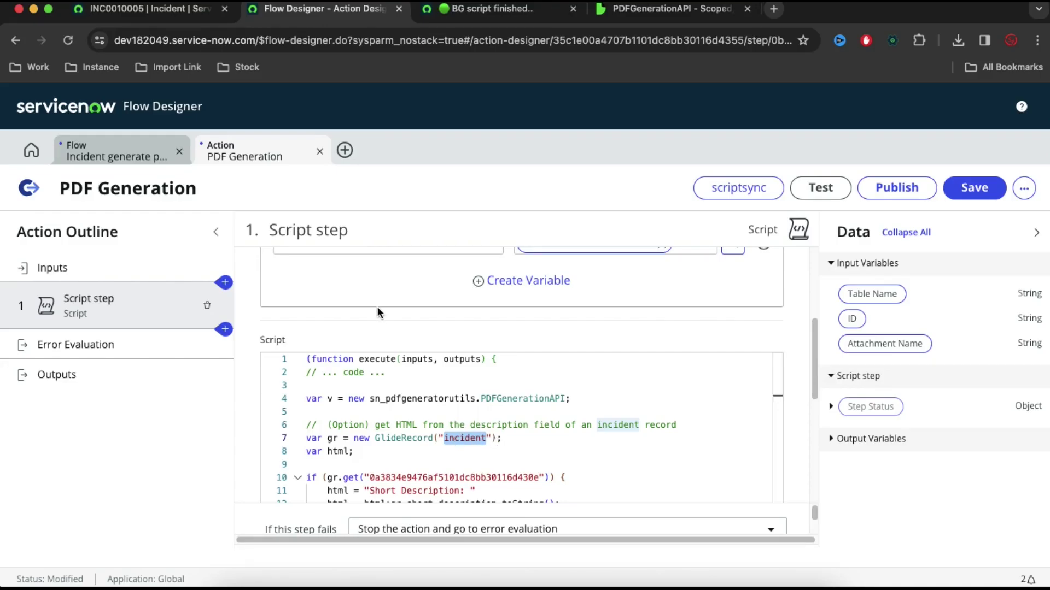
pyautogui.scroll(2, 377, 312)
pyautogui.scroll(1, 377, 306)
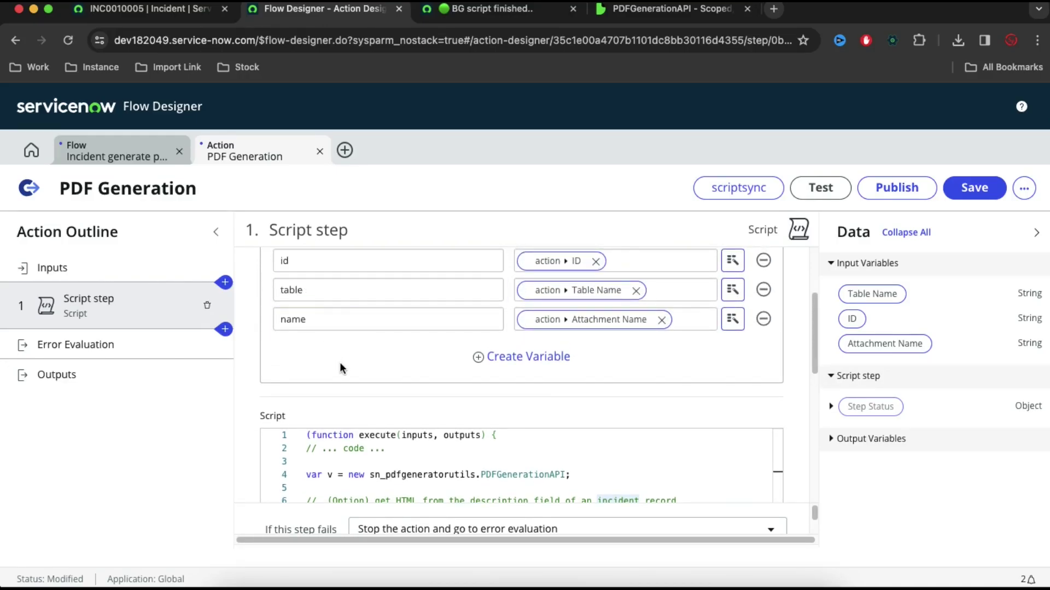
pyautogui.scroll(-1, 339, 368)
pyautogui.doubleClick(425, 414)
pyautogui.hotkey('ctrl', 'c')
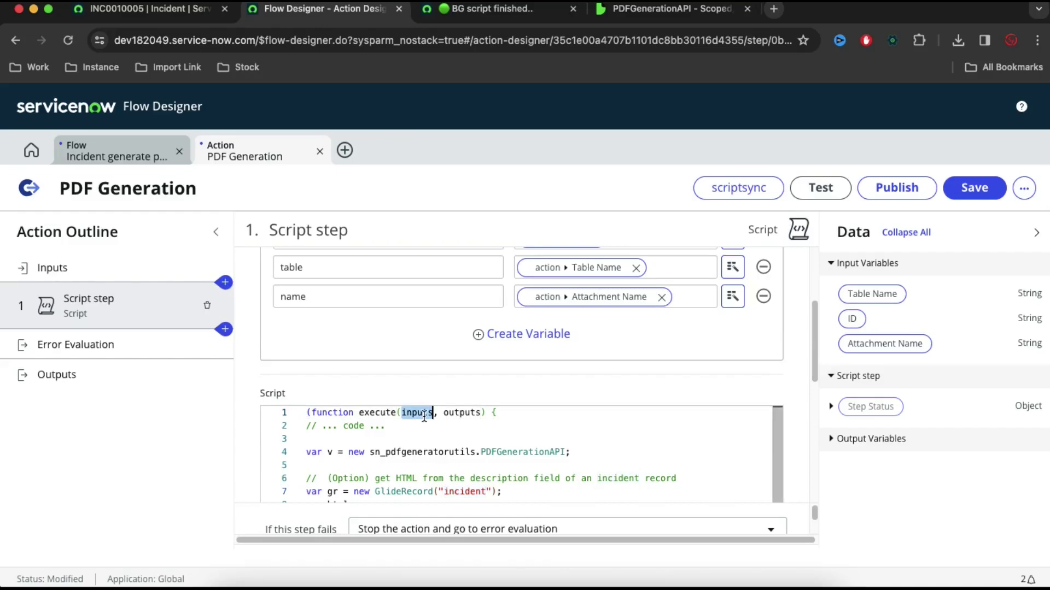
pyautogui.moveTo(492, 492); pyautogui.dragTo(438, 492)
pyautogui.press('BackSpace')
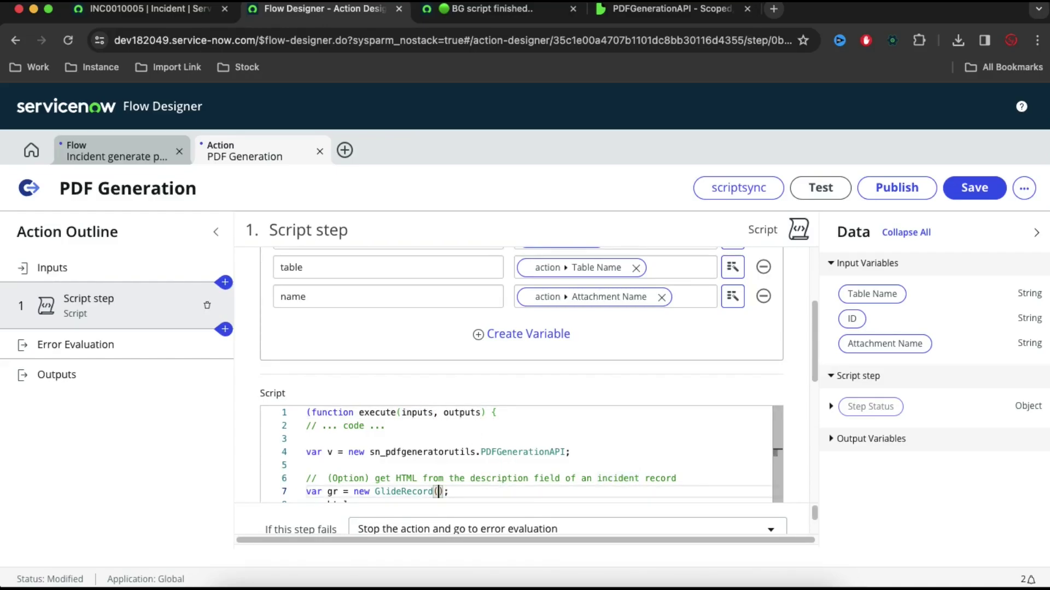
pyautogui.hotkey('ctrl', 'v')
pyautogui.write('.')
# Complete the GlideRecord argument as inputs.table, using the name of the table input variable.
pyautogui.scroll(1, 311, 317)
pyautogui.doubleClick(295, 287)
pyautogui.hotkey('ctrl', 'c')
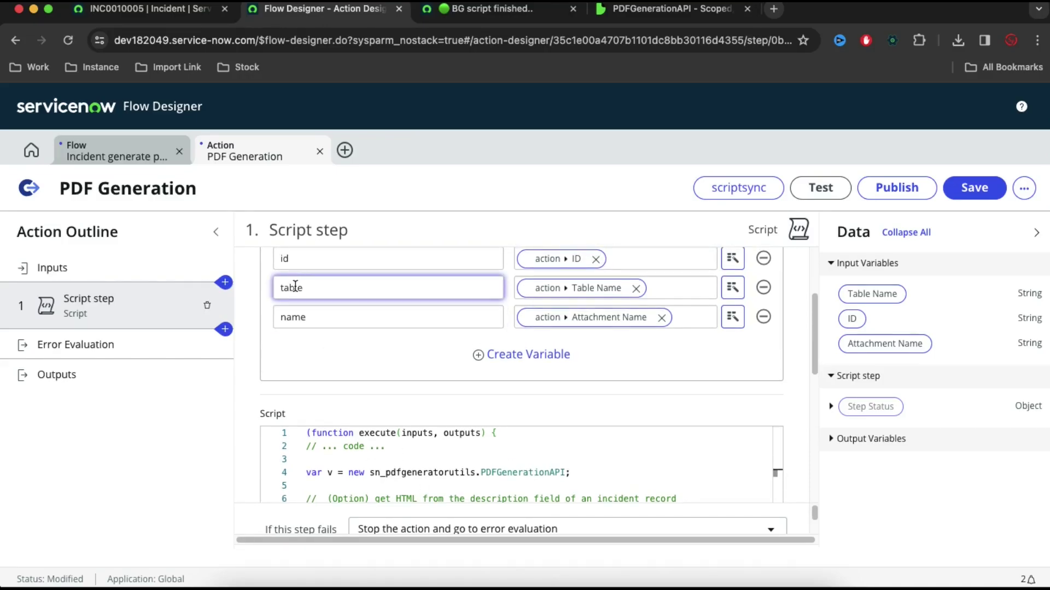
pyautogui.scroll(-2, 425, 392)
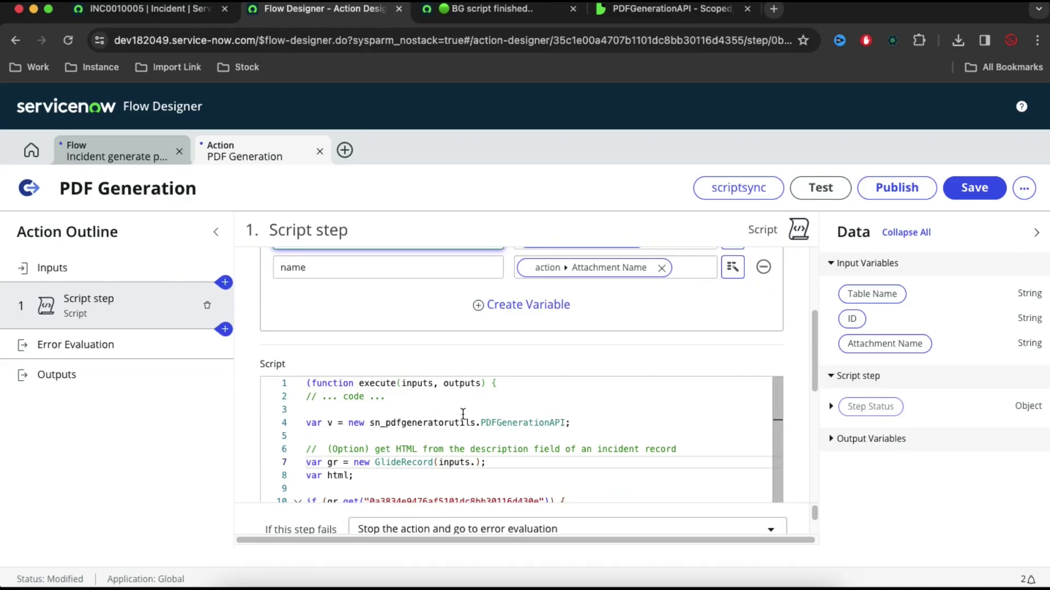
pyautogui.click(477, 463)
pyautogui.hotkey('ctrl', 'v')
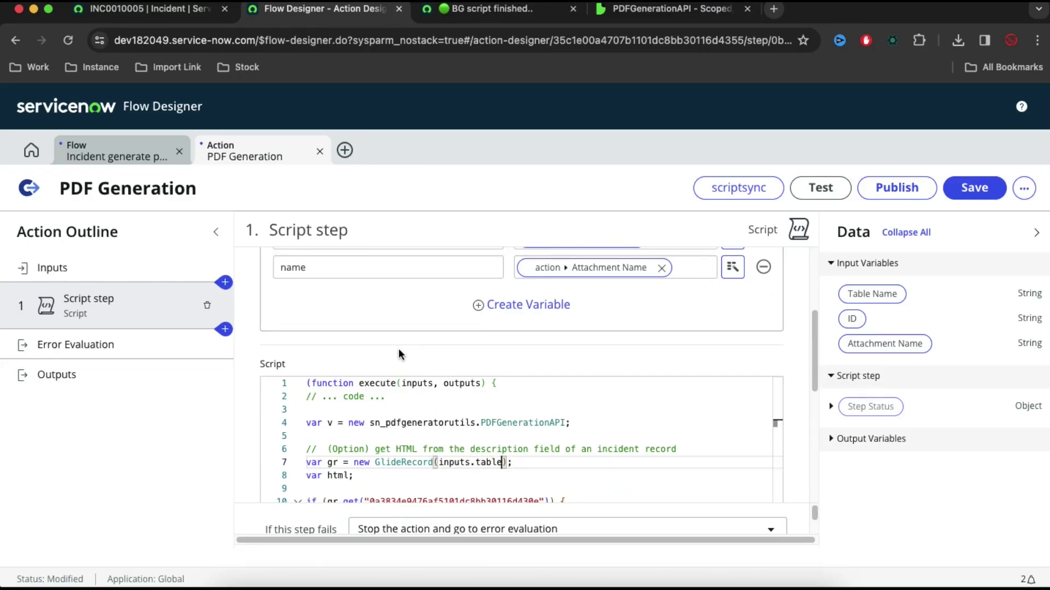
# Replace the hard-coded, quoted record ID in the gr.get call with the prefix inputs.
pyautogui.scroll(-2, 399, 353)
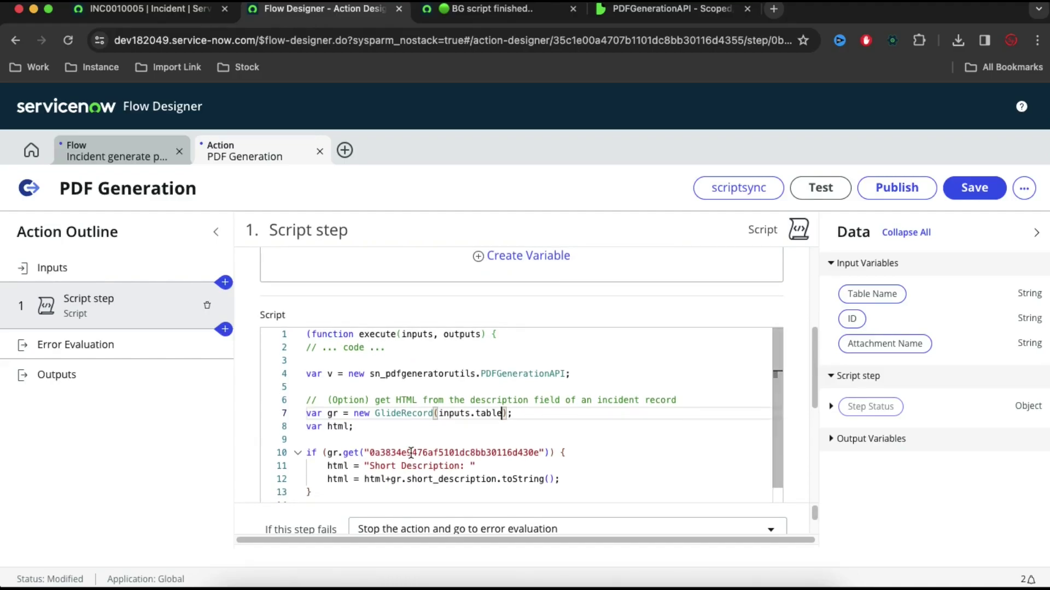
pyautogui.doubleClick(411, 452)
pyautogui.press('BackSpace')
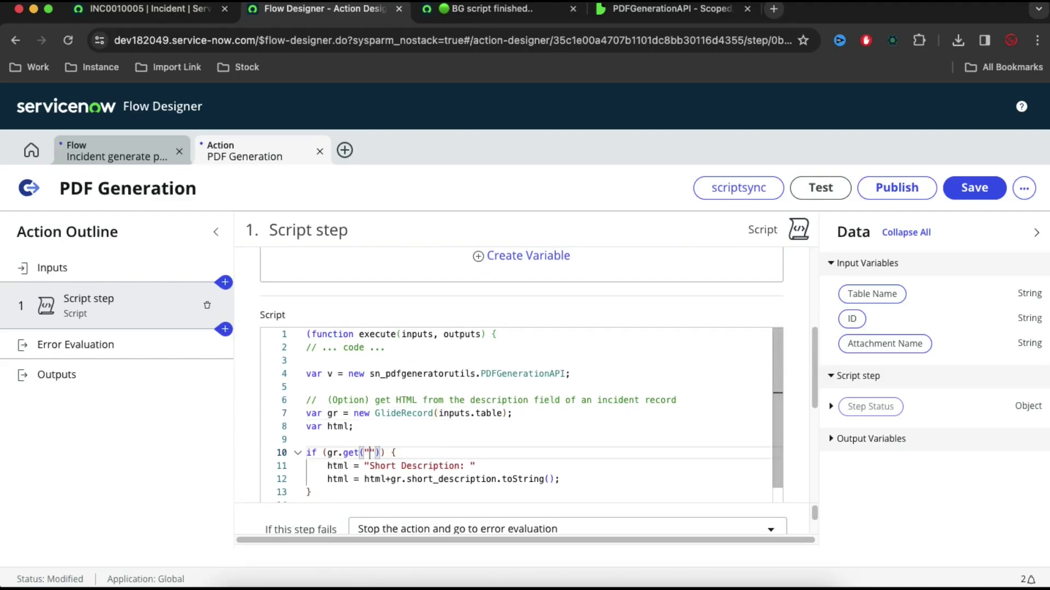
pyautogui.press('BackSpace')
pyautogui.press('BackSpace')
pyautogui.write('inputr')
pyautogui.press('BackSpace')
pyautogui.write('s.')
# Complete the gr.get argument as inputs.id, matching the name of the id input variable.
pyautogui.scroll(2, 432, 285)
pyautogui.scroll(2, 432, 288)
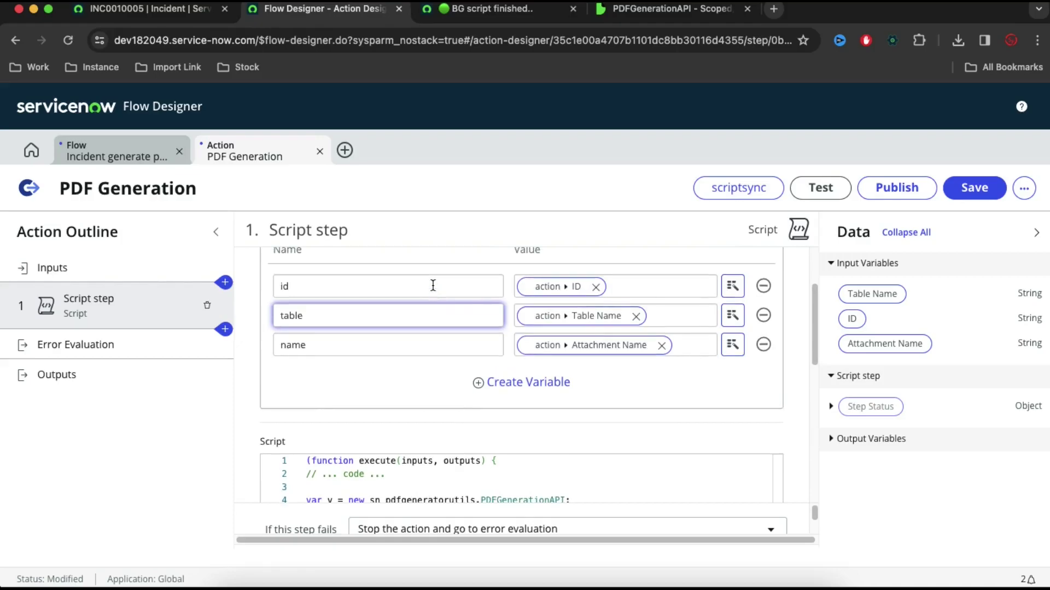
pyautogui.click(286, 286)
pyautogui.doubleClick(285, 288)
pyautogui.scroll(-4, 383, 328)
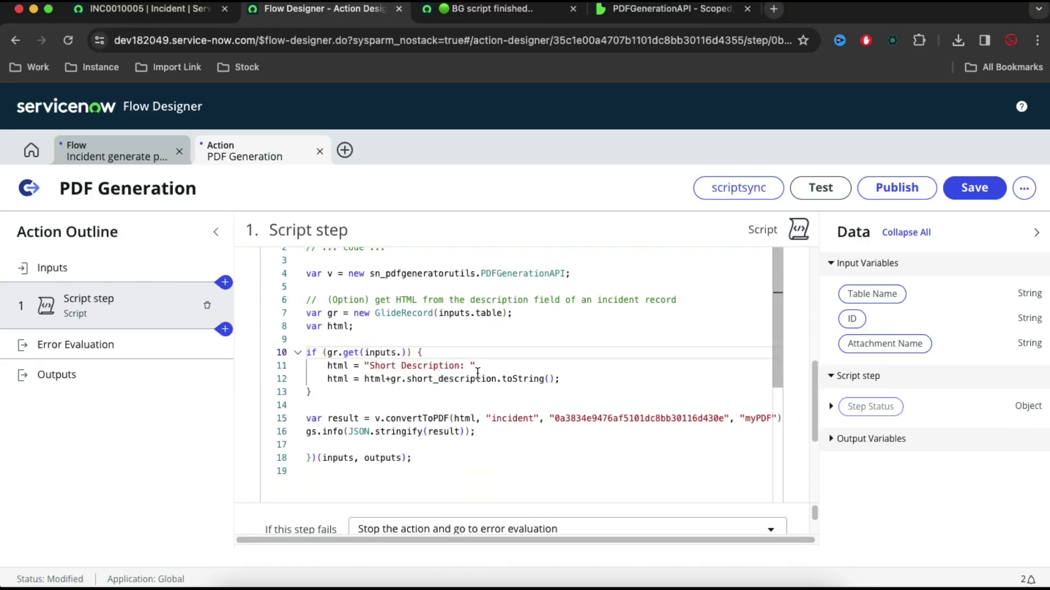
pyautogui.click(402, 353)
pyautogui.write('id')
# Replace the "incident" argument of the convertToPDF call with inputs.table, copied from the GlideRecord line.
pyautogui.doubleClick(671, 415)
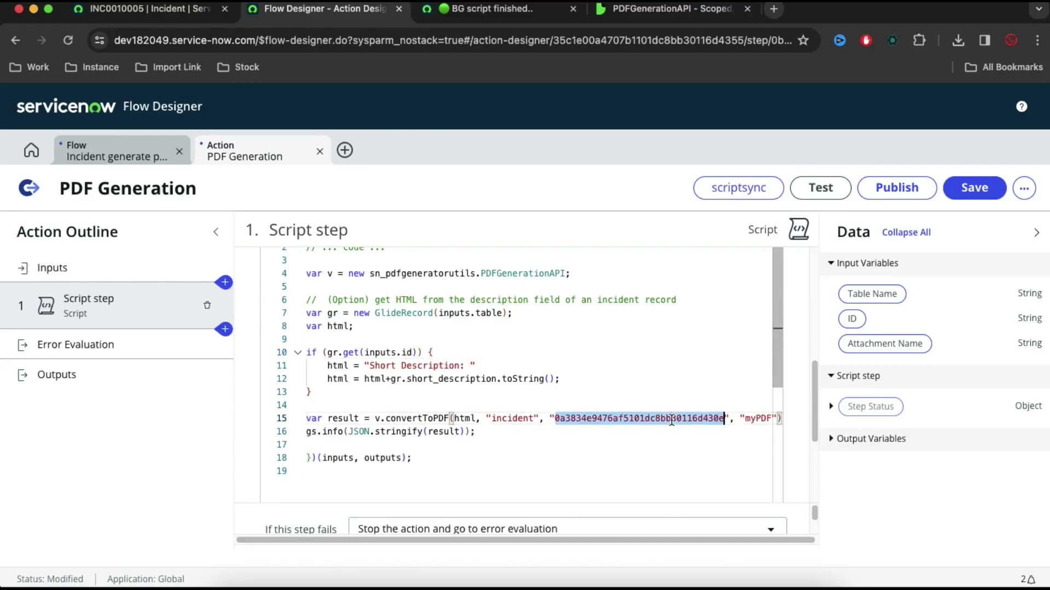
pyautogui.doubleClick(506, 419)
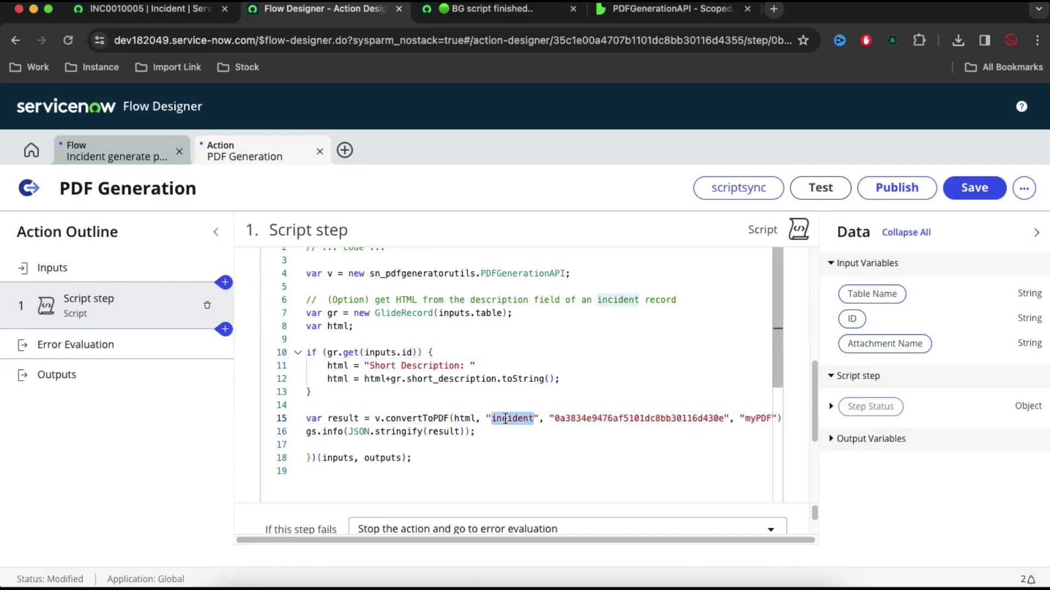
pyautogui.press('BackSpace')
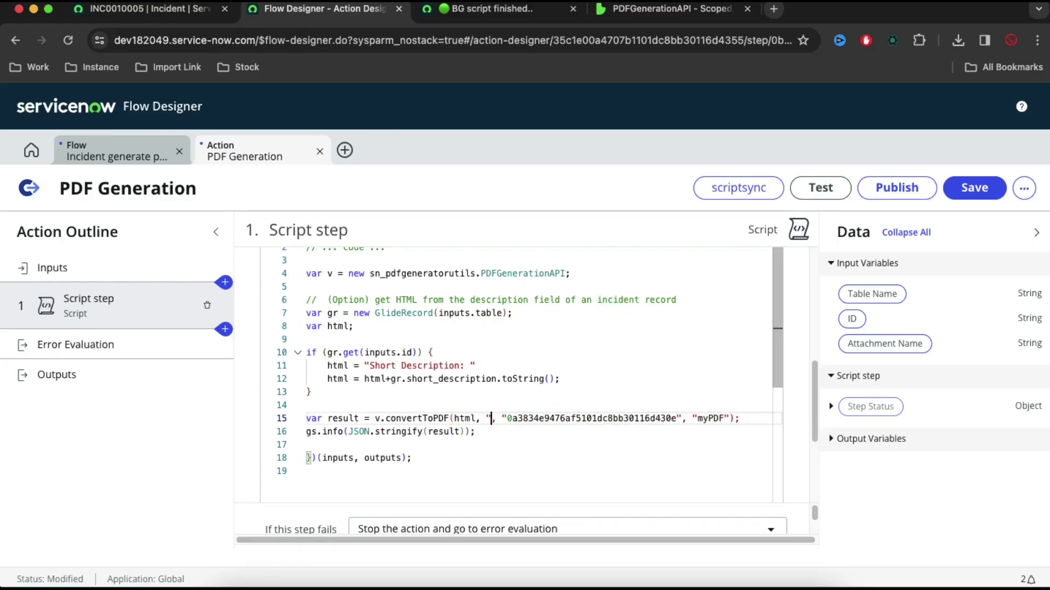
pyautogui.press('BackSpace')
pyautogui.click(503, 313)
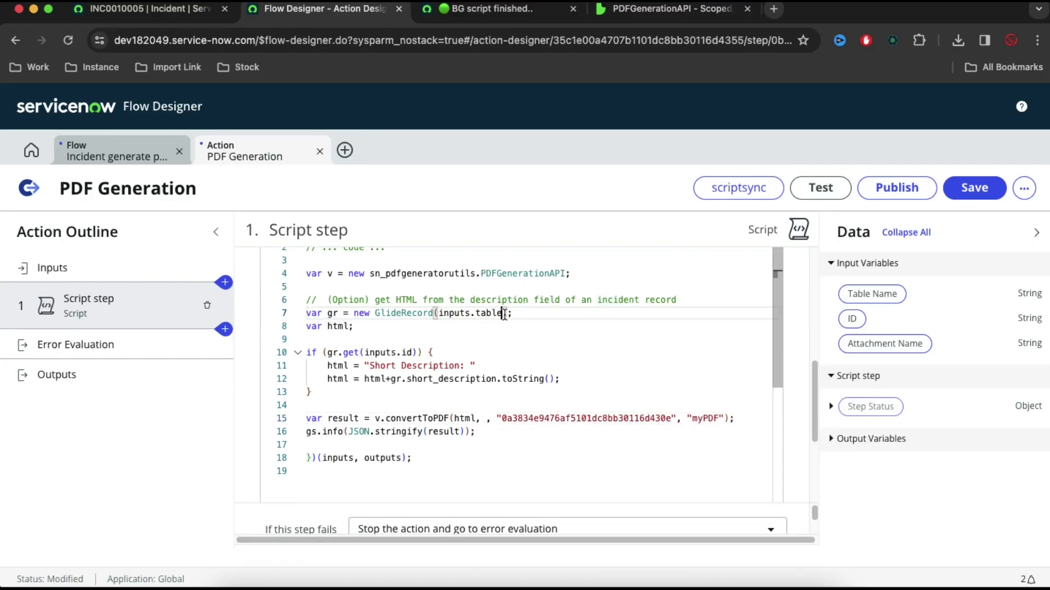
pyautogui.moveTo(502, 314); pyautogui.dragTo(439, 312)
pyautogui.hotkey('ctrl', 'c')
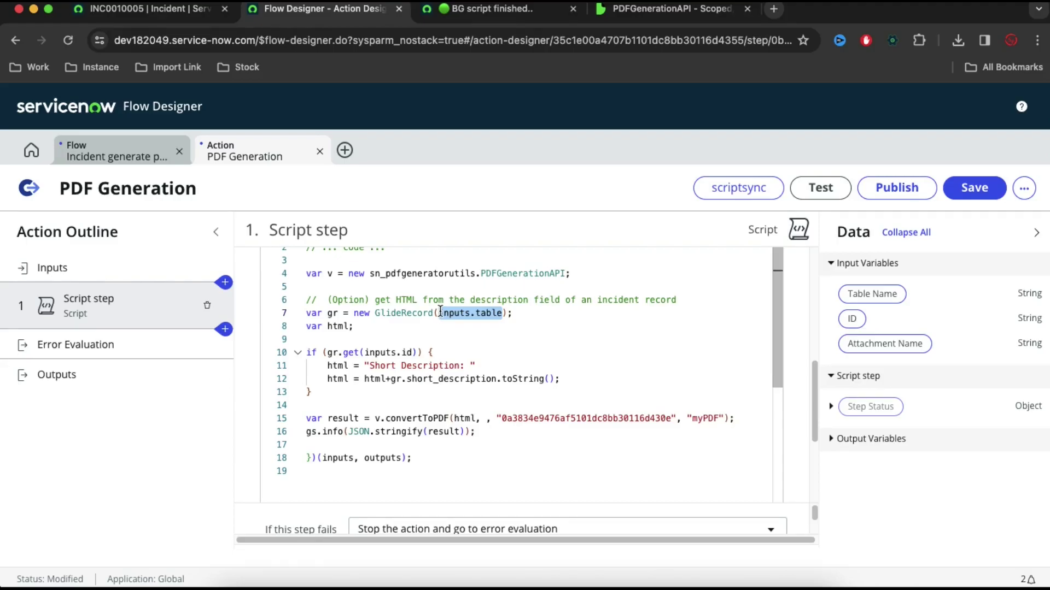
pyautogui.click(487, 419)
pyautogui.hotkey('ctrl', 'v')
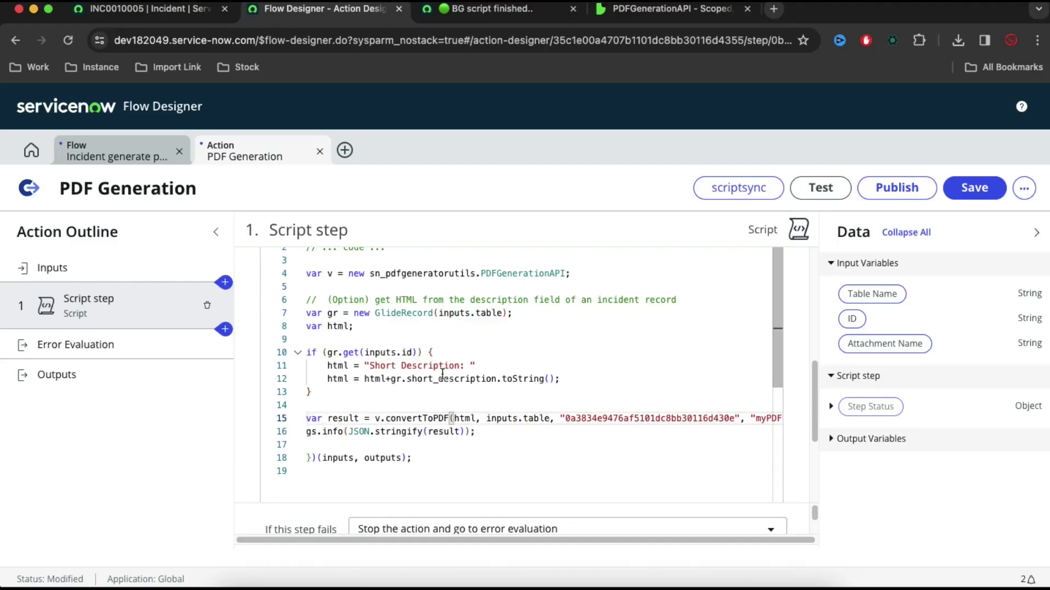
# Replace the hard-coded record ID argument of the convertToPDF call with inputs.id.
pyautogui.click(416, 352)
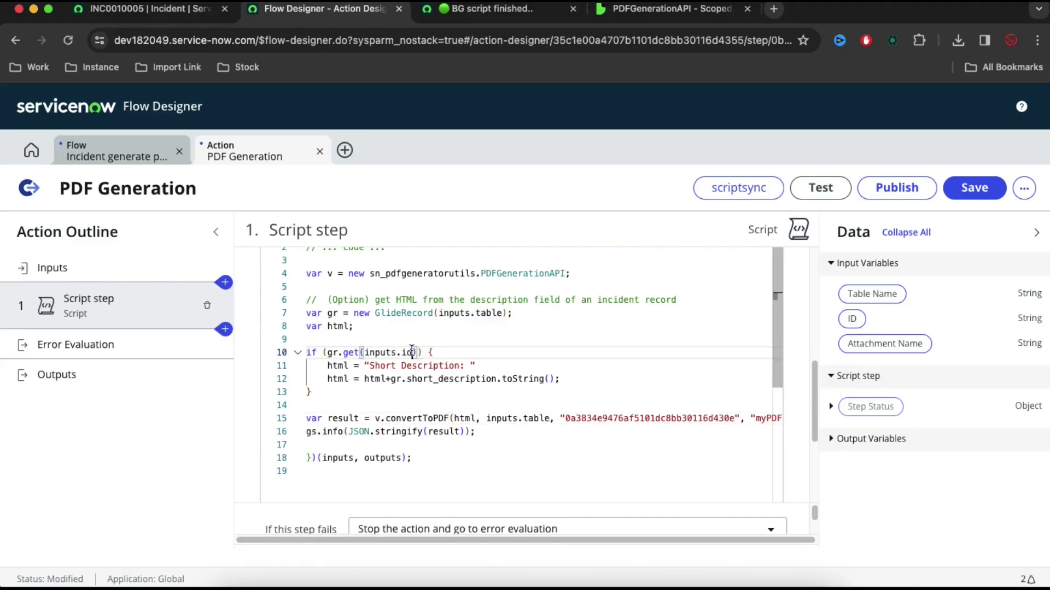
pyautogui.moveTo(413, 352); pyautogui.dragTo(365, 353)
pyautogui.hotkey('ctrl', 'c')
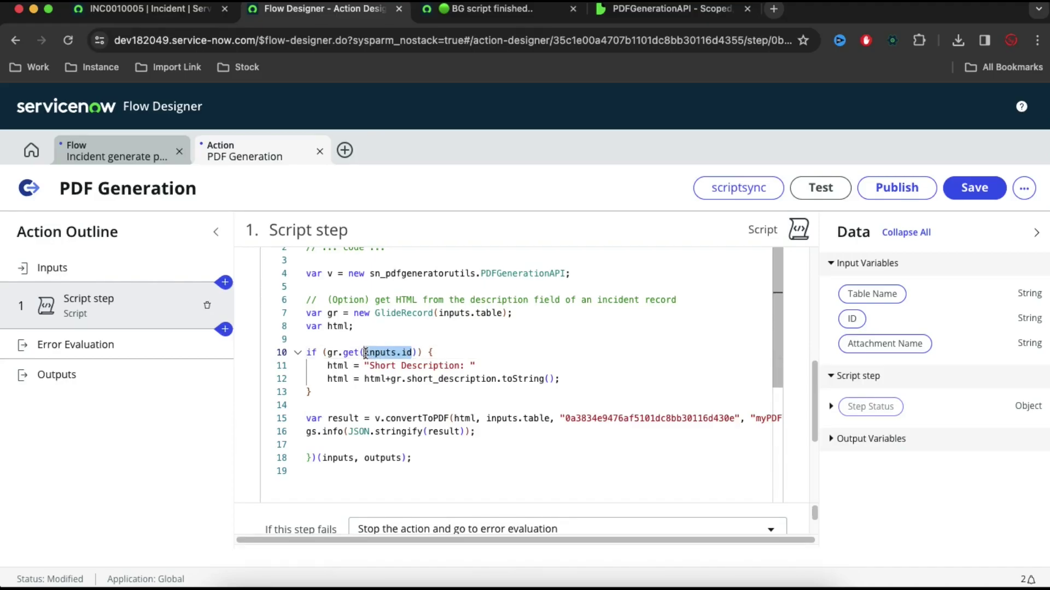
pyautogui.doubleClick(719, 418)
pyautogui.press('BackSpace')
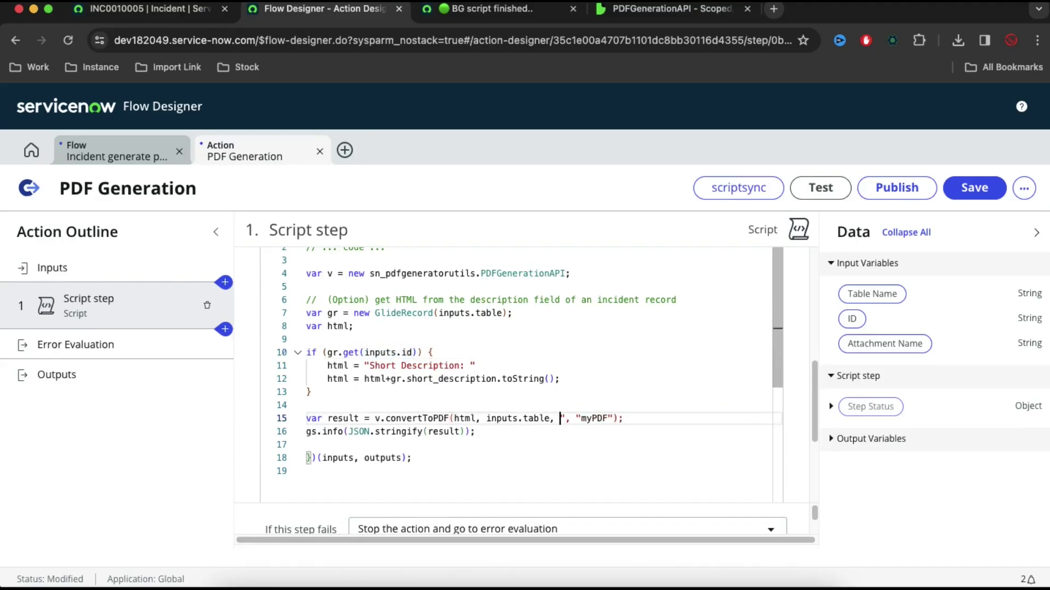
pyautogui.press('BackSpace')
pyautogui.hotkey('ctrl', 'v')
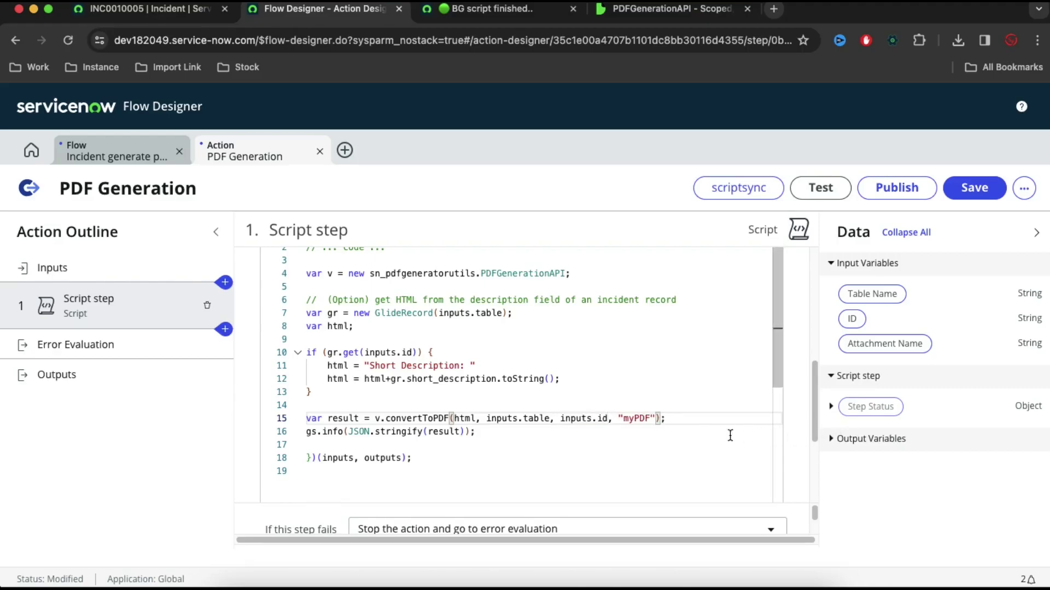
# Replace the "myPDF" argument of the convertToPDF call with inputs.name, using the name of the name input variable.
pyautogui.doubleClick(637, 419)
pyautogui.press('BackSpace')
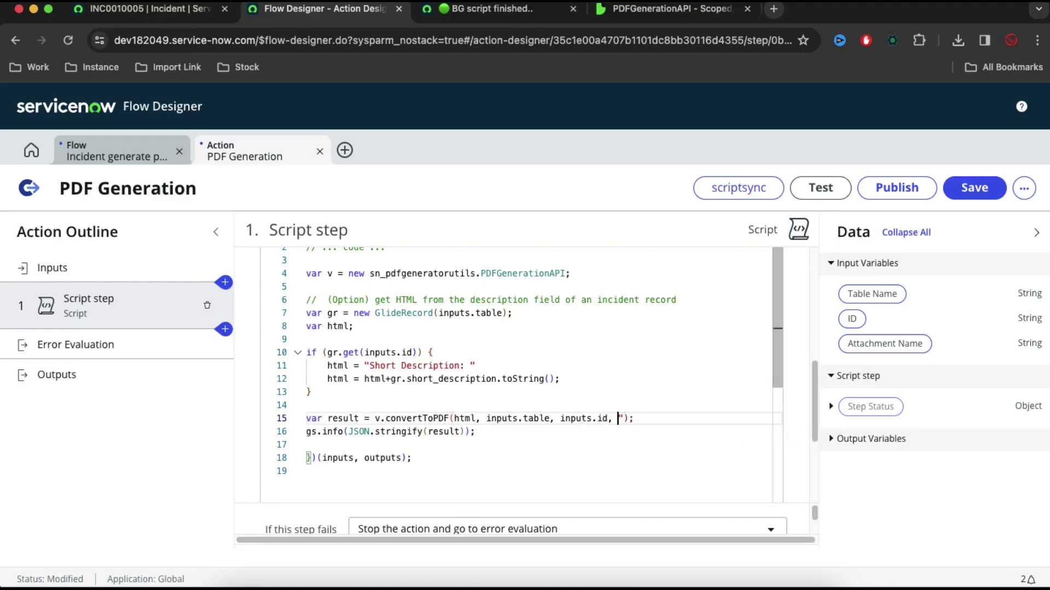
pyautogui.press('BackSpace')
pyautogui.write('inputs.')
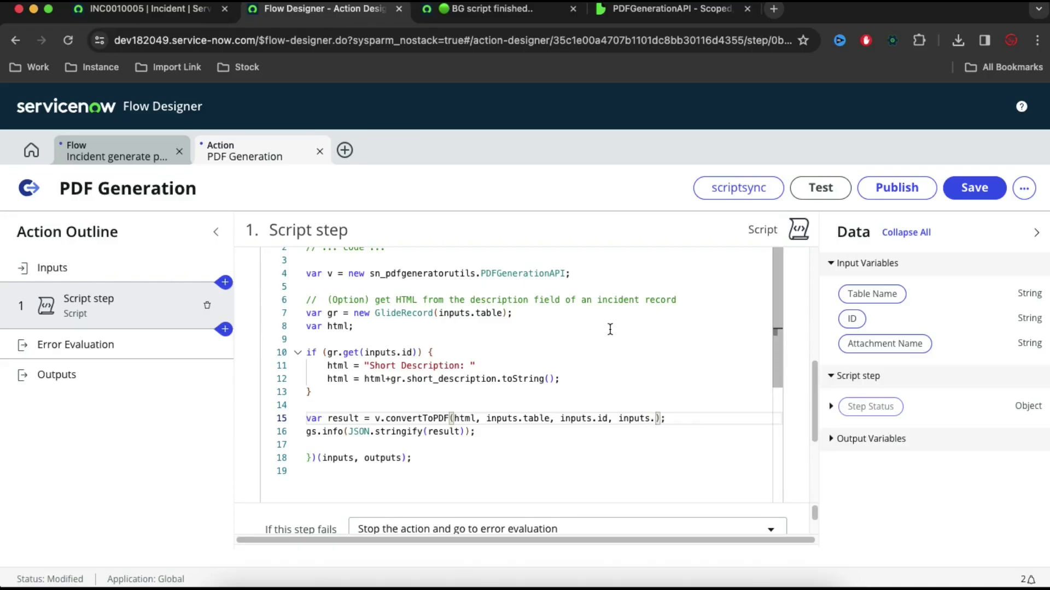
pyautogui.scroll(5, 801, 309)
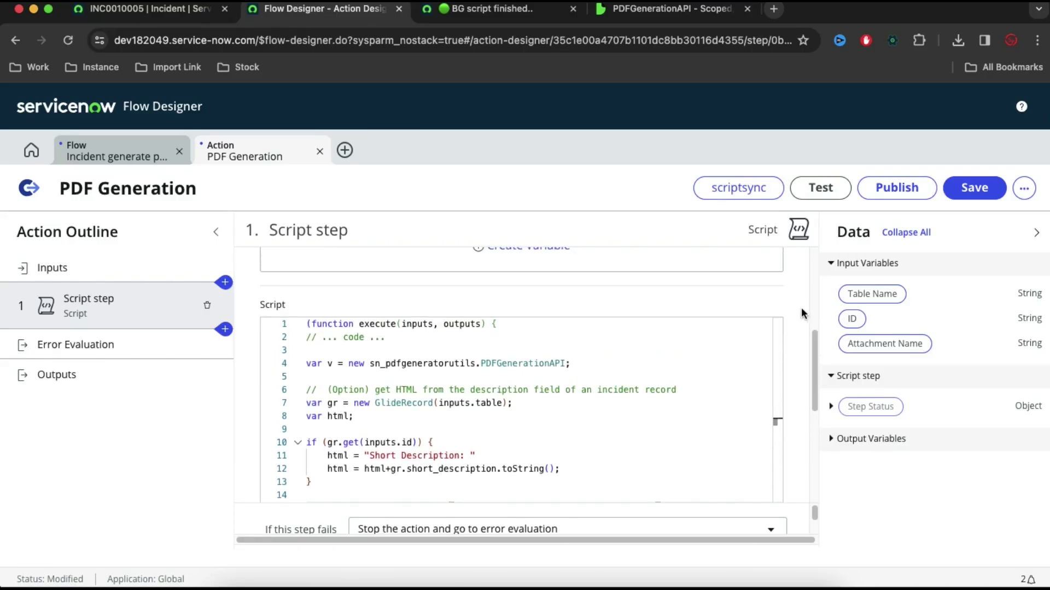
pyautogui.scroll(1, 801, 308)
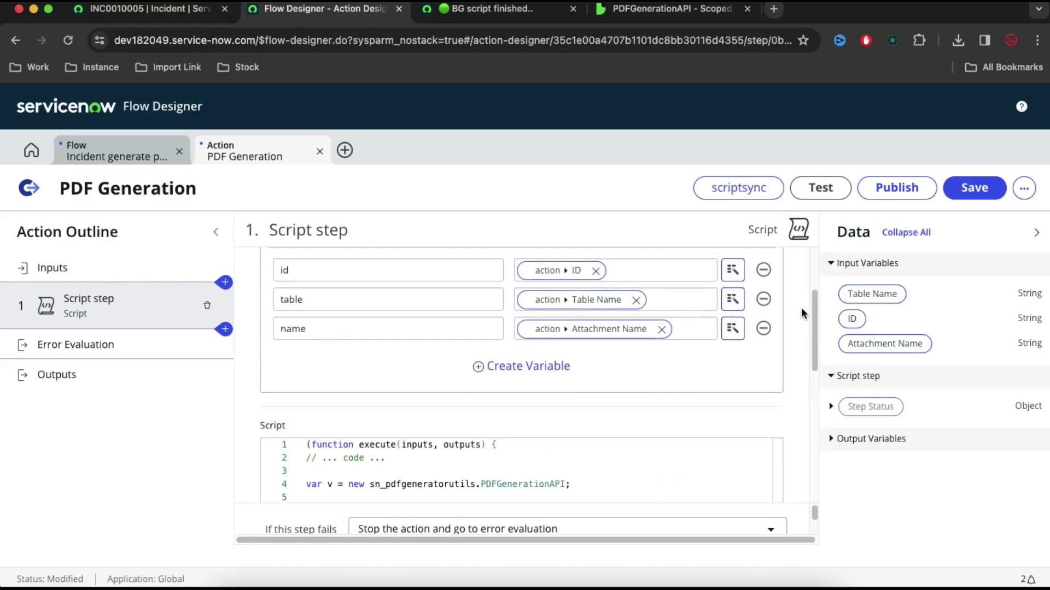
pyautogui.doubleClick(298, 329)
pyautogui.press('super+c')
pyautogui.scroll(-10, 331, 386)
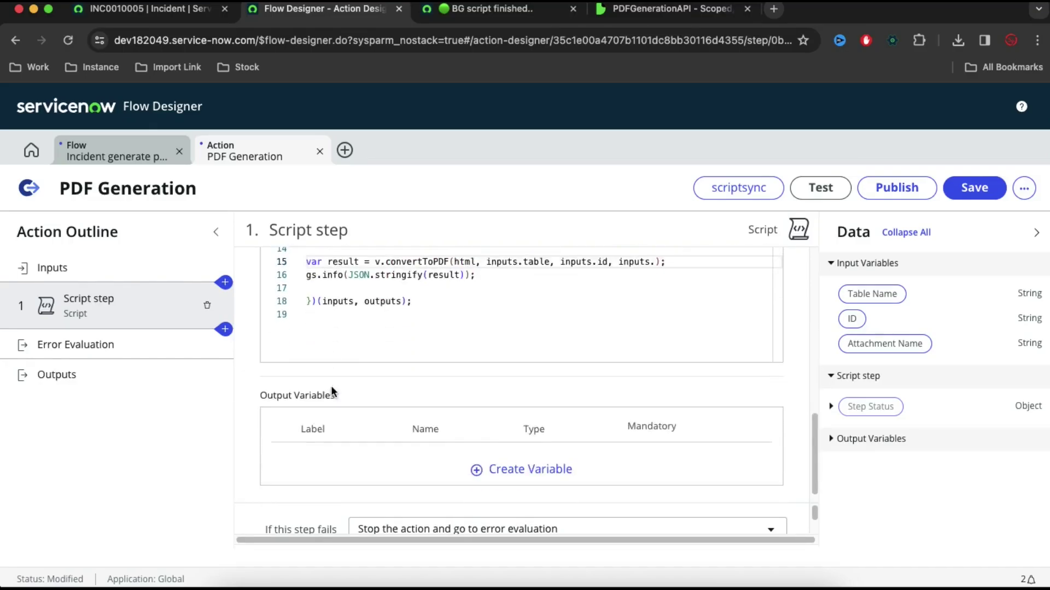
pyautogui.click(656, 262)
pyautogui.press('super+v')
pyautogui.click(634, 322)
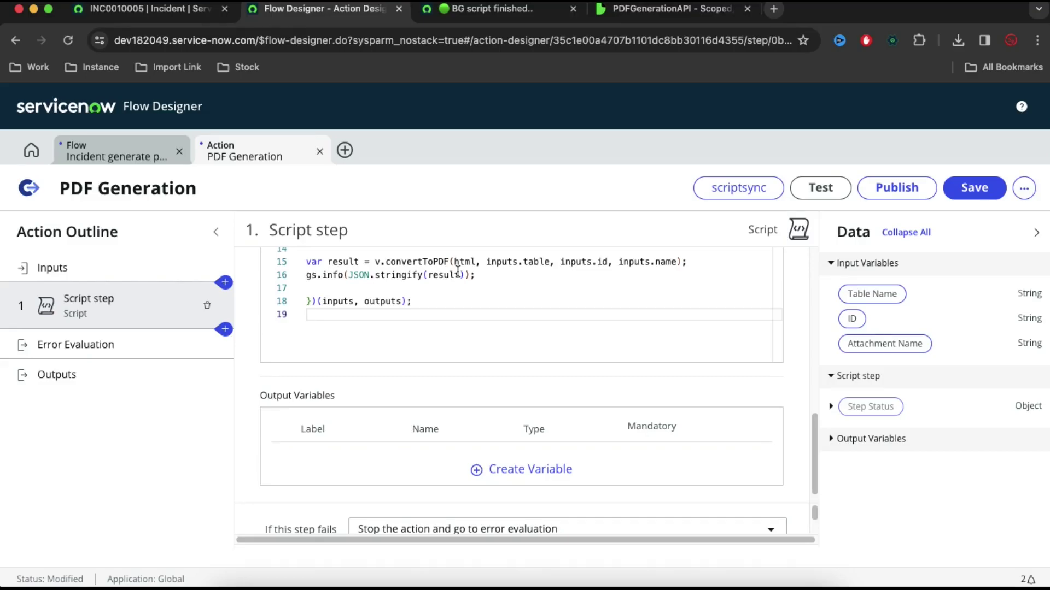
# Examine the background script's output to see which result fields the convertToPDF call returns.
pyautogui.click(492, 8)
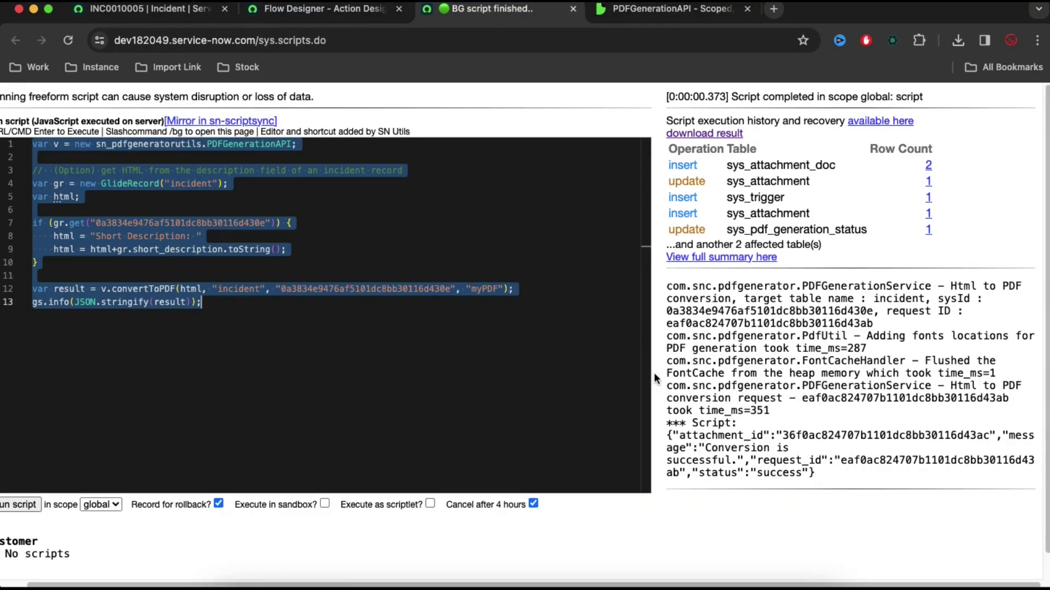
pyautogui.doubleClick(730, 435)
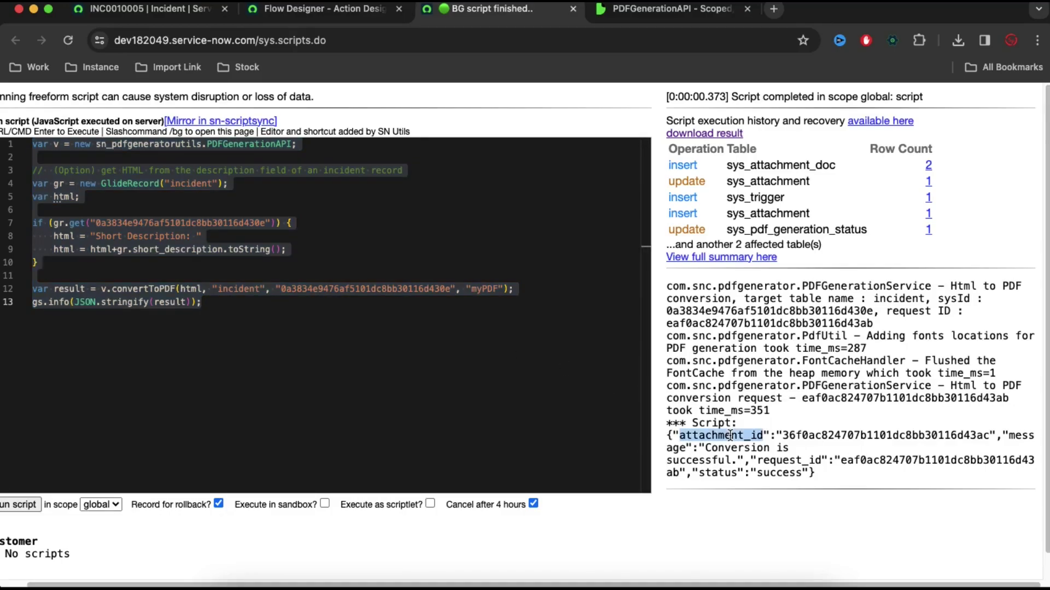
pyautogui.doubleClick(723, 472)
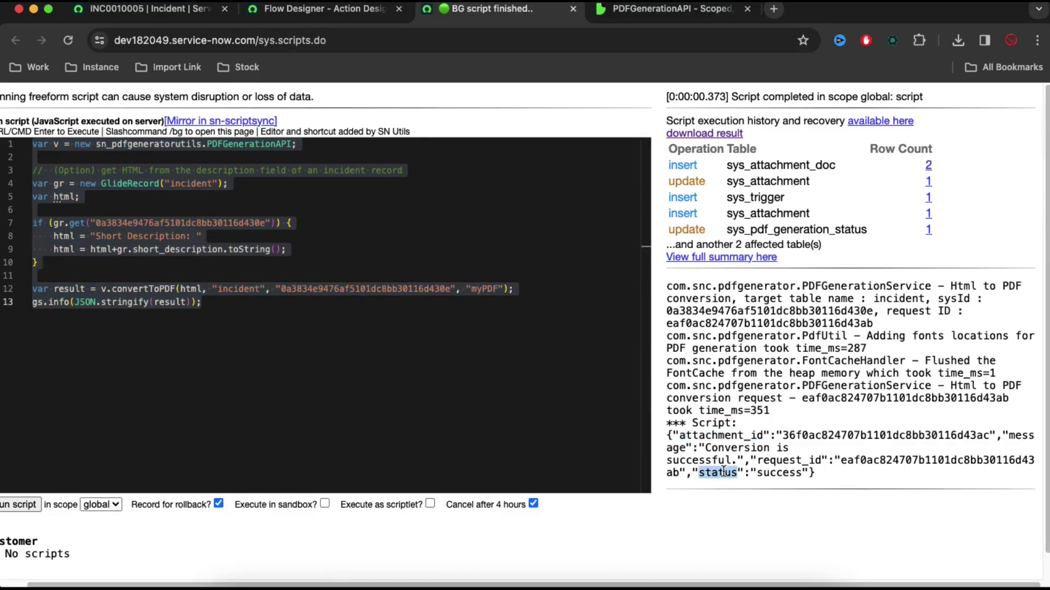
pyautogui.doubleClick(724, 435)
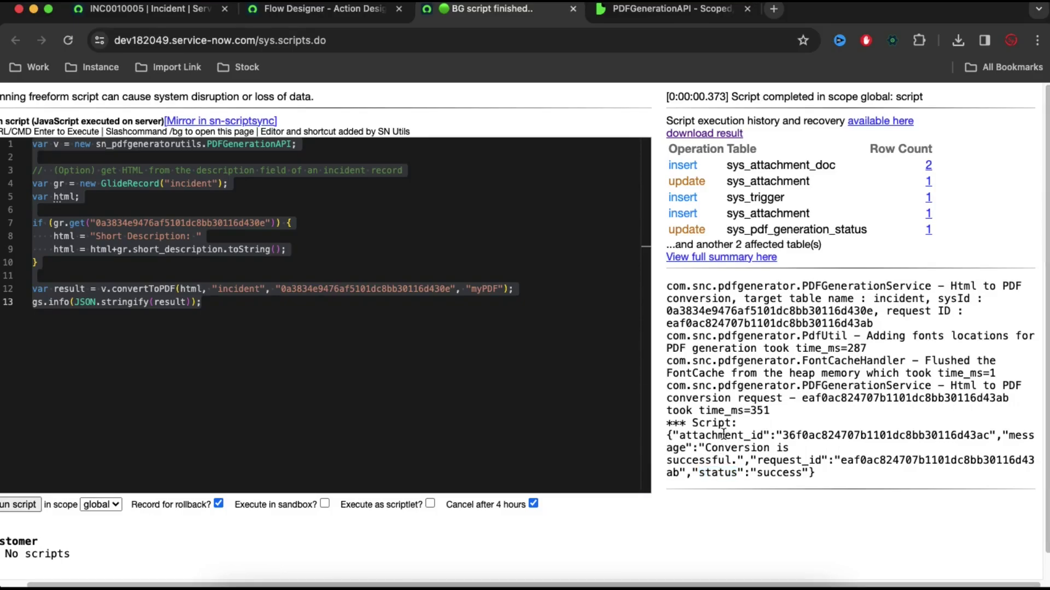
pyautogui.doubleClick(722, 472)
# Back in the PDF Generation action, create a String output variable labelled Attachment ID for the script step.
pyautogui.click(334, 10)
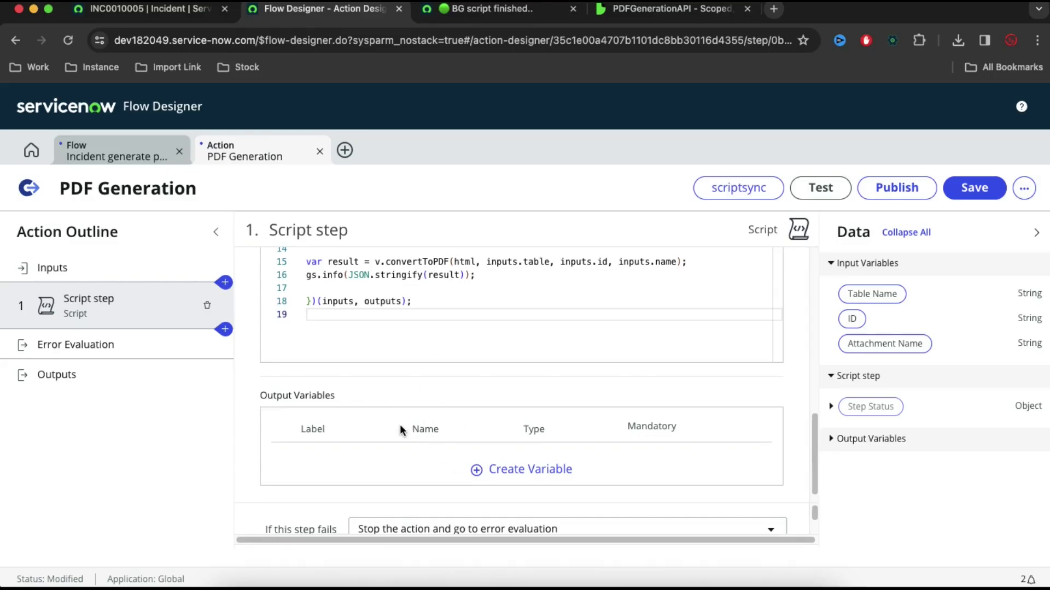
pyautogui.click(504, 468)
pyautogui.scroll(-2, 619, 422)
pyautogui.moveTo(358, 409); pyautogui.dragTo(289, 409)
pyautogui.write('Attac')
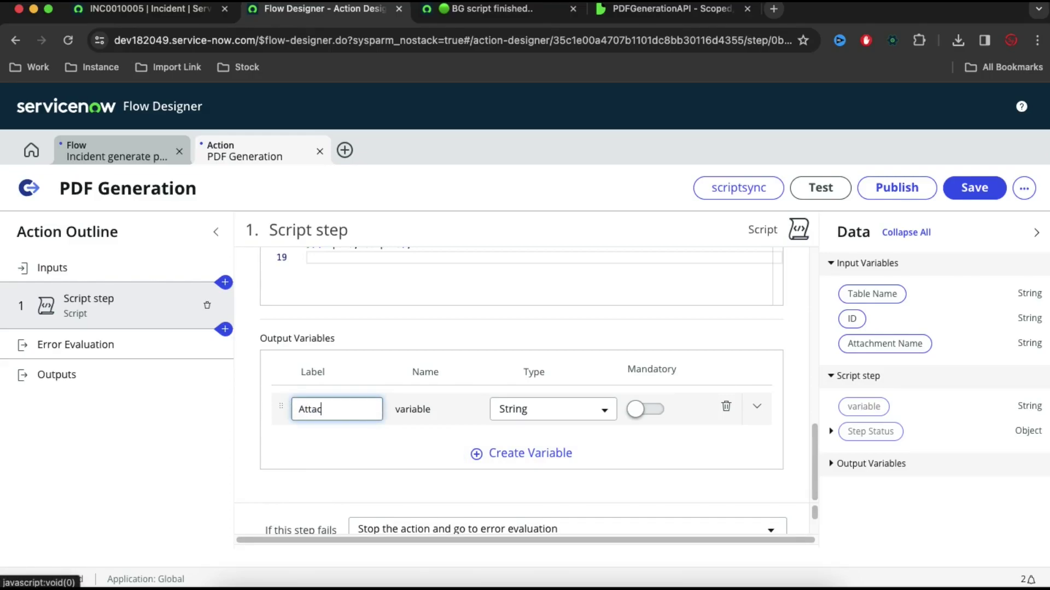
pyautogui.write('hment ID')
pyautogui.click(334, 435)
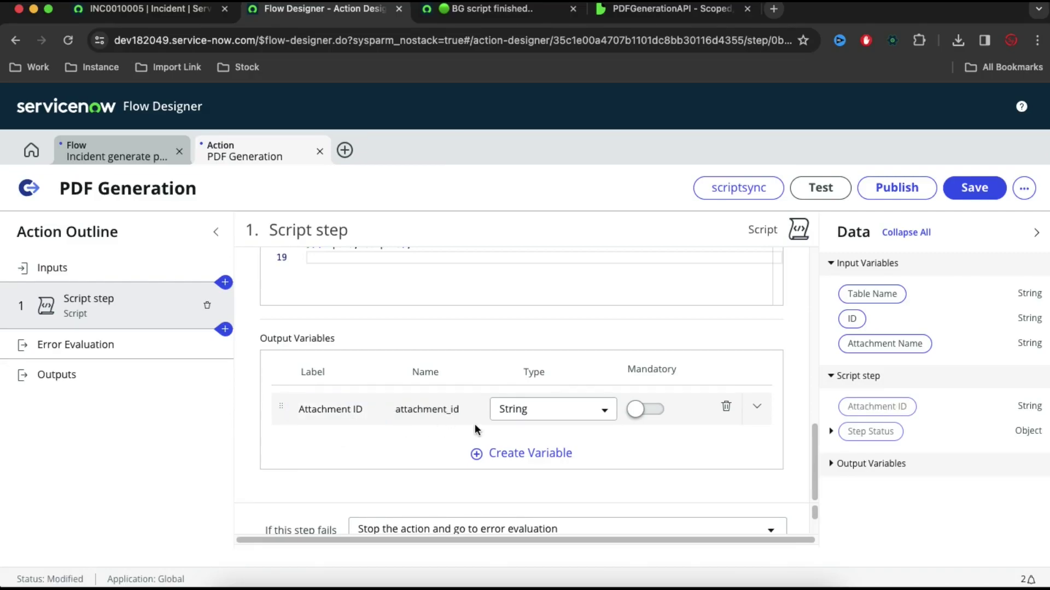
# Add a second output variable labelled Status and set its type to Choice.
pyautogui.click(530, 454)
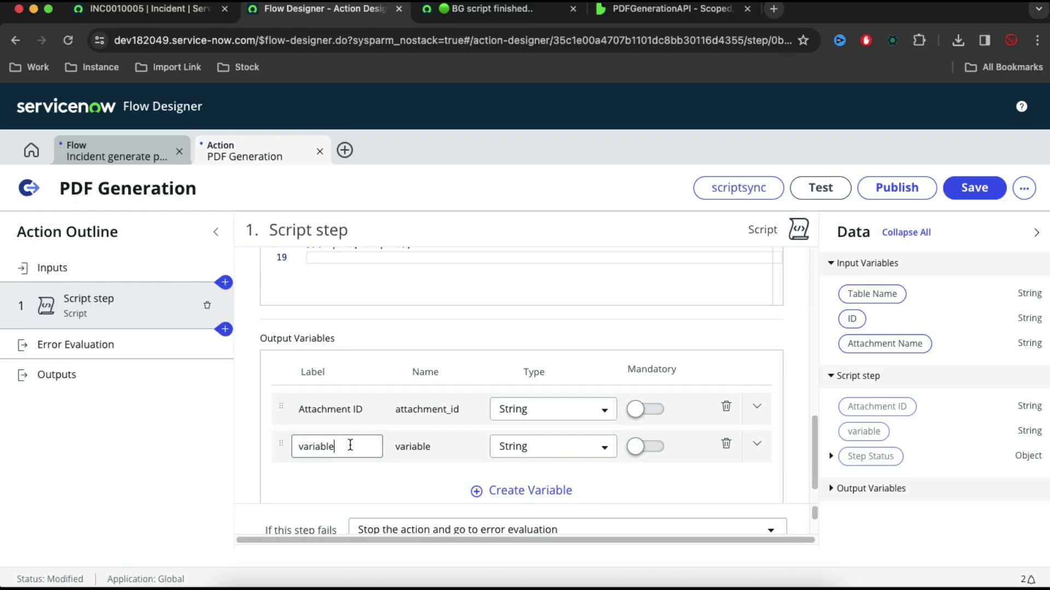
pyautogui.moveTo(352, 445); pyautogui.dragTo(290, 444)
pyautogui.write('Status')
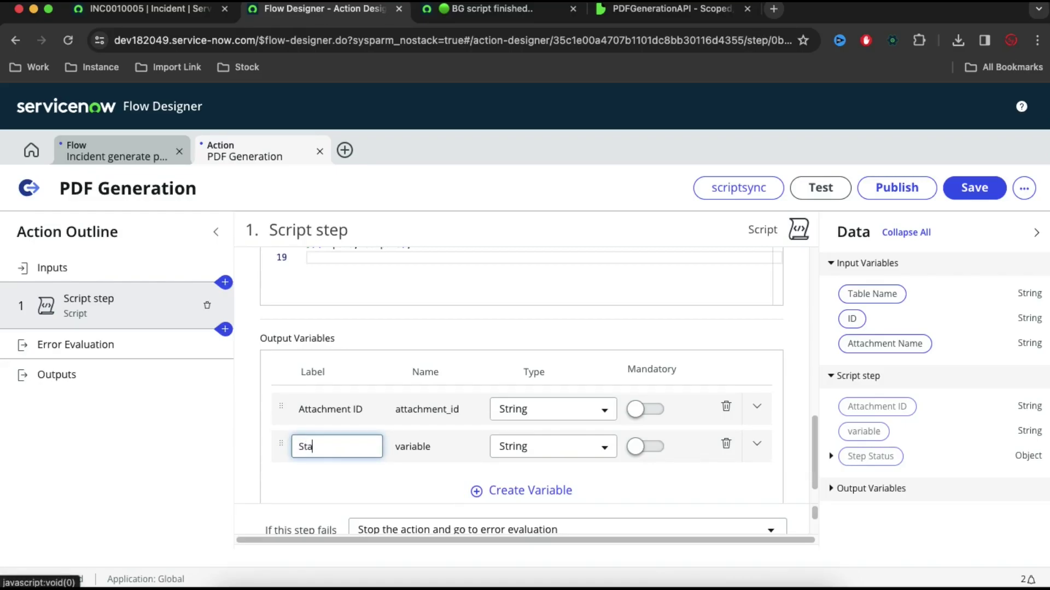
pyautogui.click(354, 488)
pyautogui.click(533, 451)
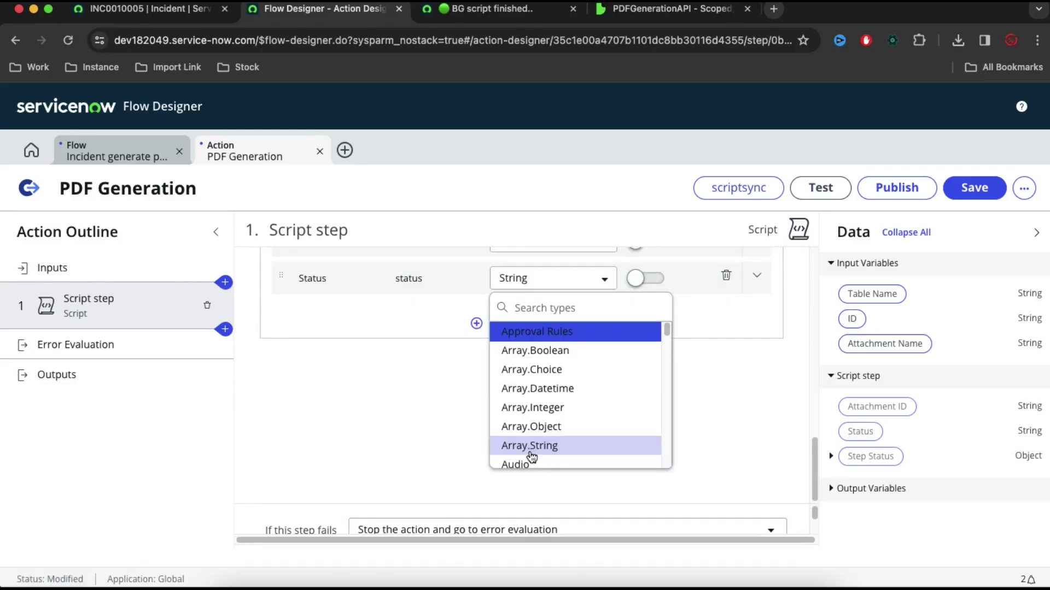
pyautogui.write('ch')
pyautogui.press('Down')
pyautogui.press('Down')
pyautogui.press('Return')
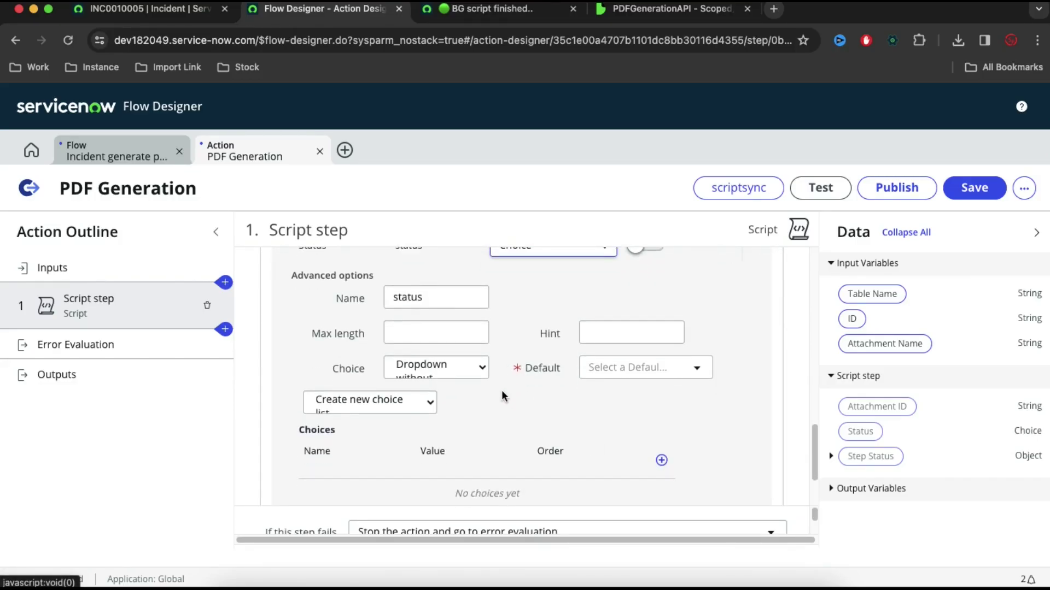
# Add a choice to the Status variable with name and value Fail, and make it the default.
pyautogui.scroll(-3, 501, 389)
pyautogui.click(660, 408)
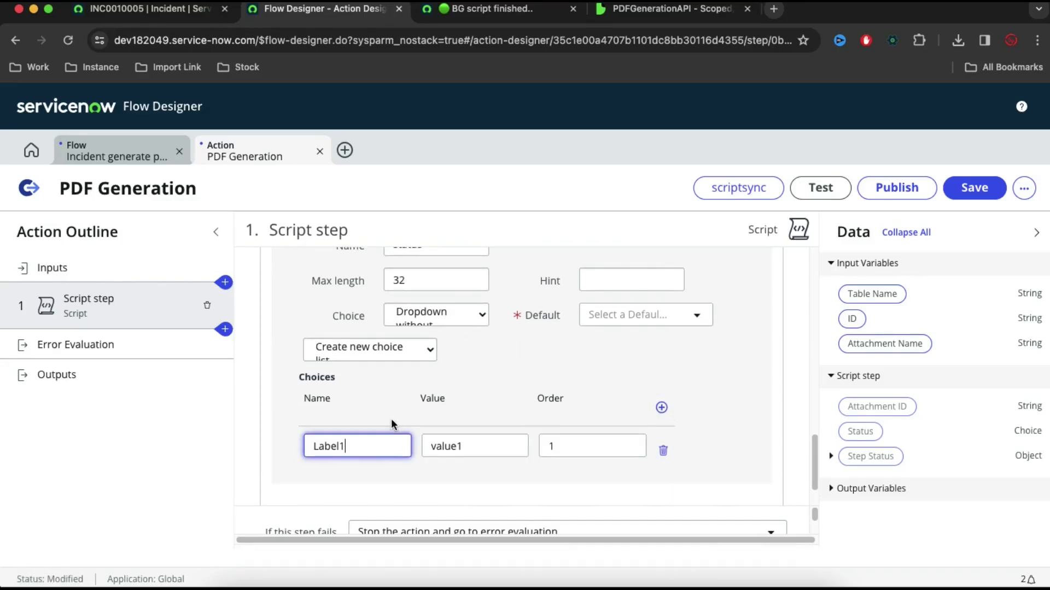
pyautogui.doubleClick(368, 446)
pyautogui.write('Fail')
pyautogui.doubleClick(468, 446)
pyautogui.write('Fail')
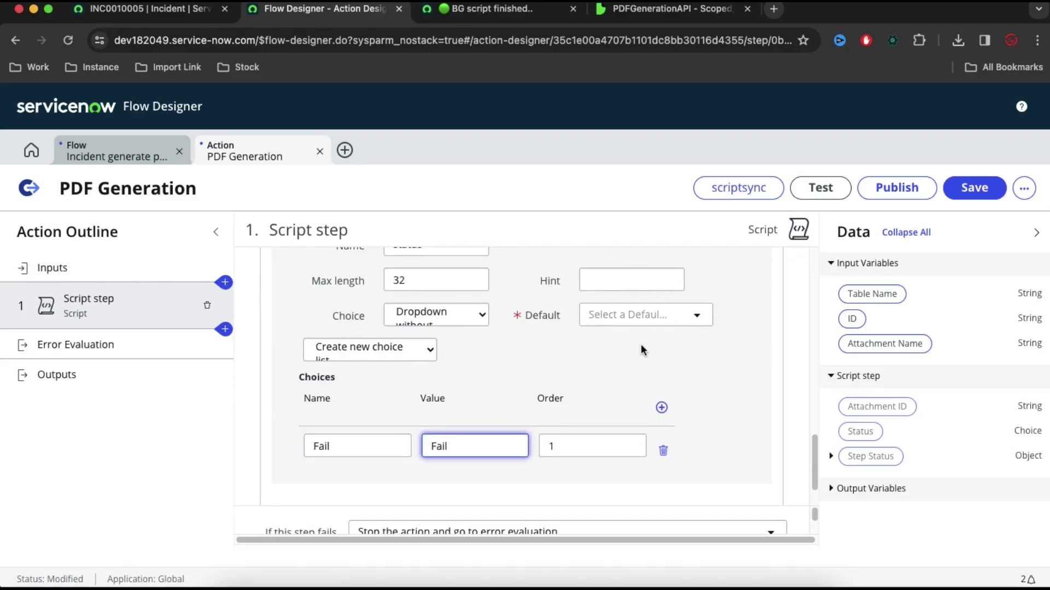
pyautogui.click(638, 318)
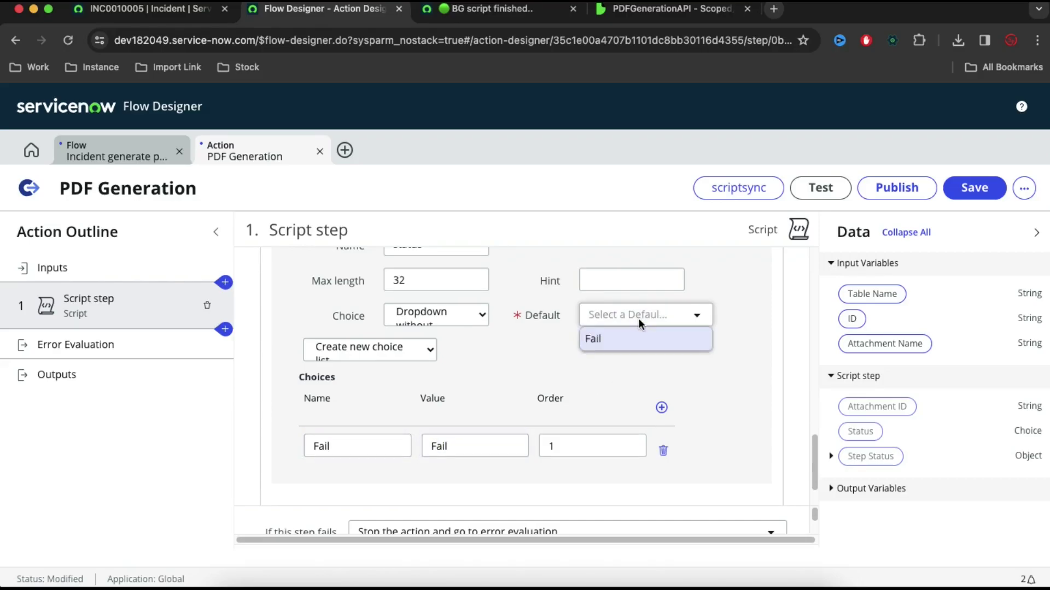
# Add a second Status choice with name and value success, copied from the status in the background script output.
pyautogui.click(662, 409)
pyautogui.click(387, 463)
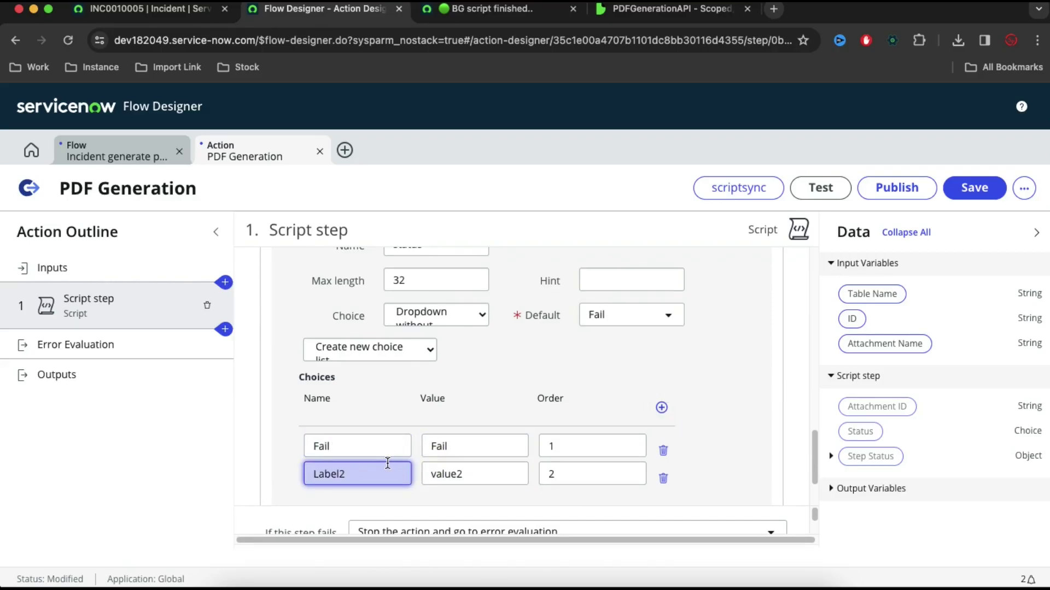
pyautogui.click(514, 12)
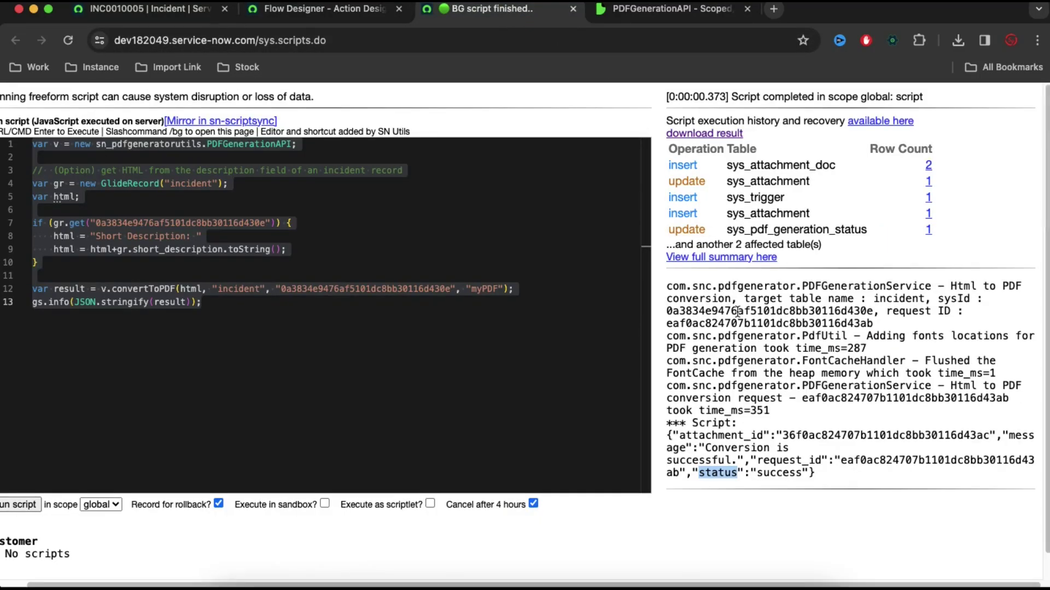
pyautogui.doubleClick(783, 473)
pyautogui.hotkey('ctrl', 'c')
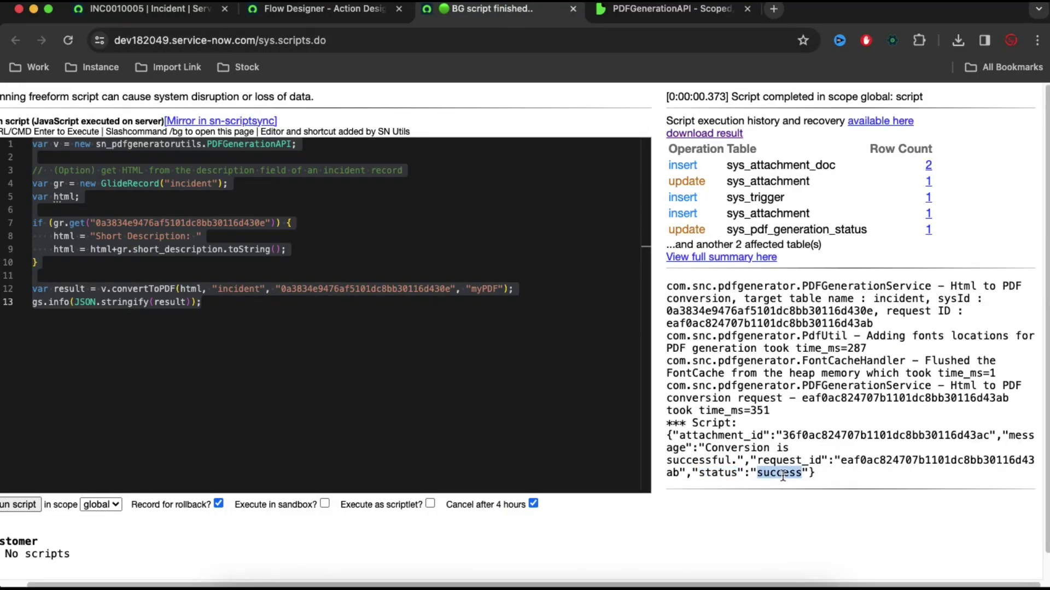
pyautogui.click(343, 10)
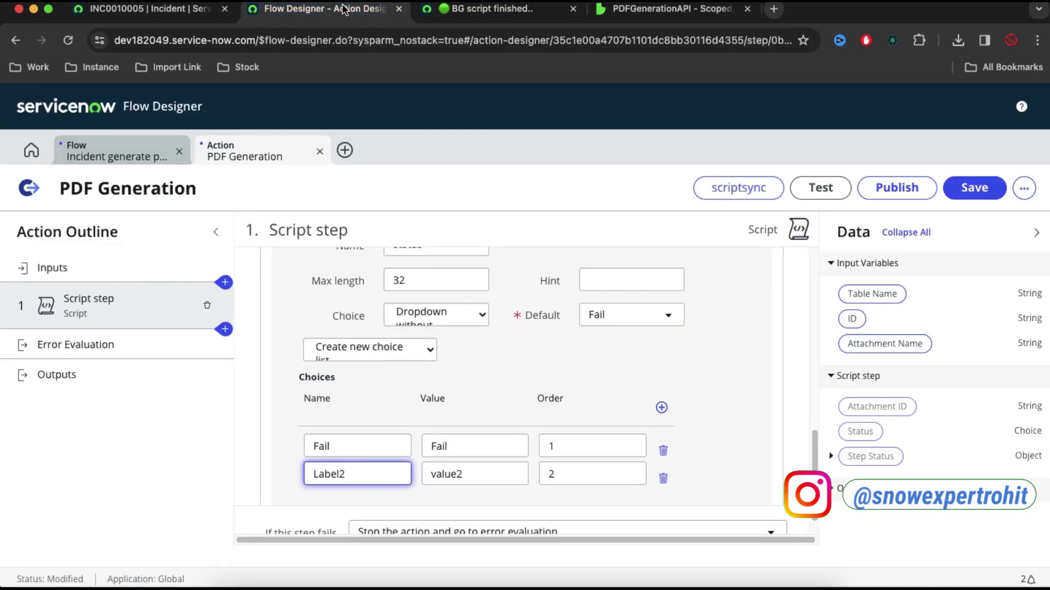
pyautogui.doubleClick(339, 473)
pyautogui.hotkey('ctrl', 'v')
pyautogui.doubleClick(444, 474)
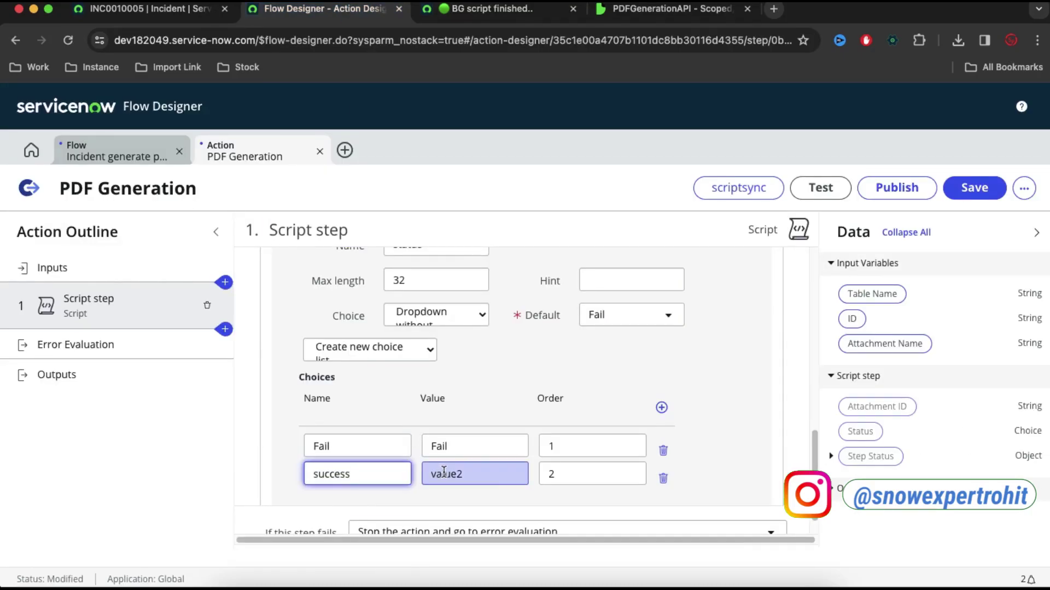
pyautogui.hotkey('ctrl', 'v')
pyautogui.click(499, 502)
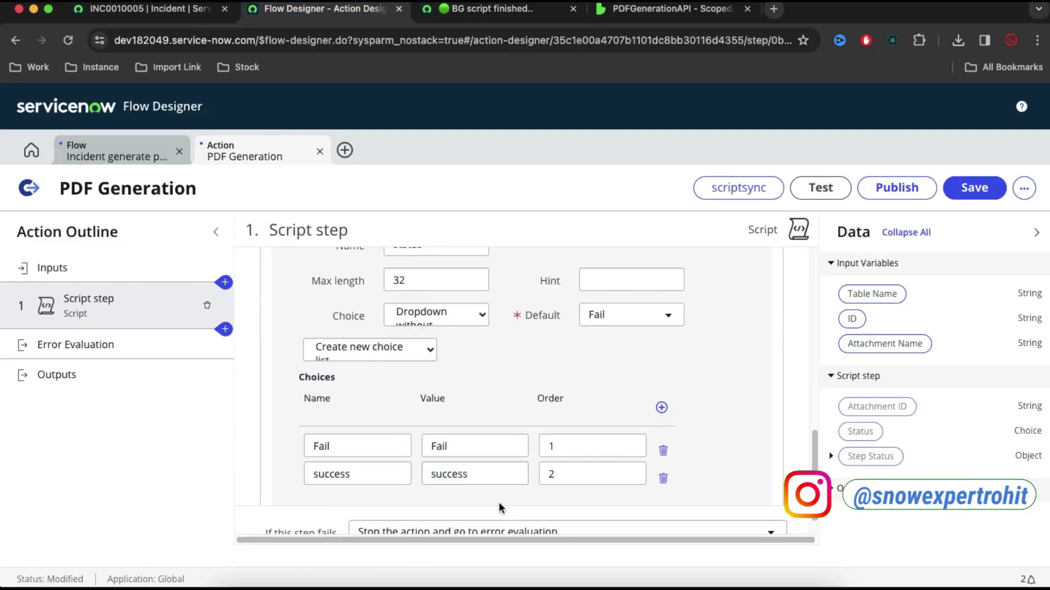
# Insert a new script line below the convertToPDF call and begin it with outputs.
pyautogui.scroll(-3, 499, 502)
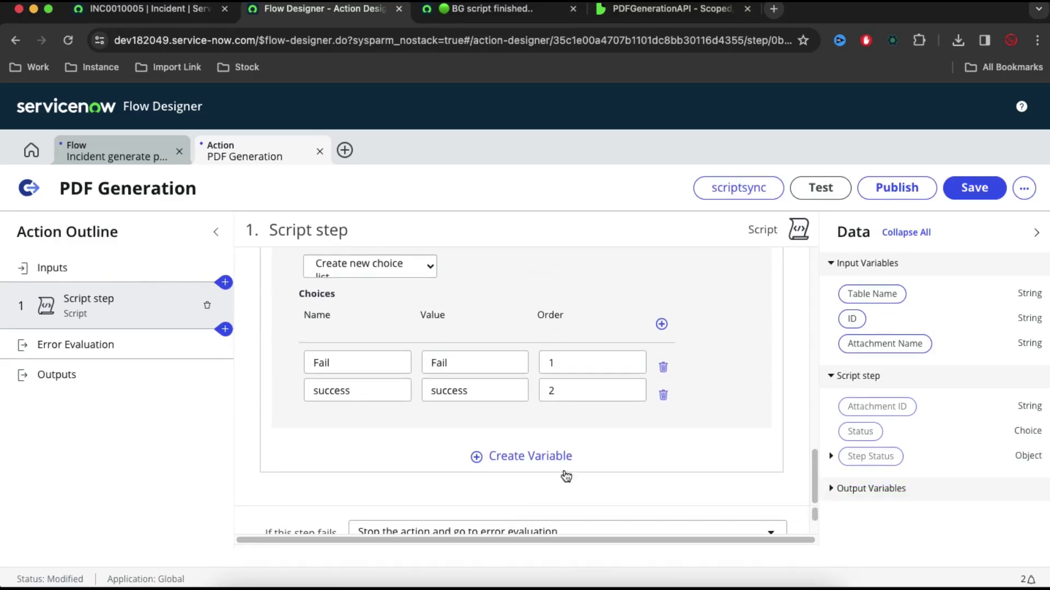
pyautogui.scroll(4, 693, 446)
pyautogui.scroll(5, 693, 443)
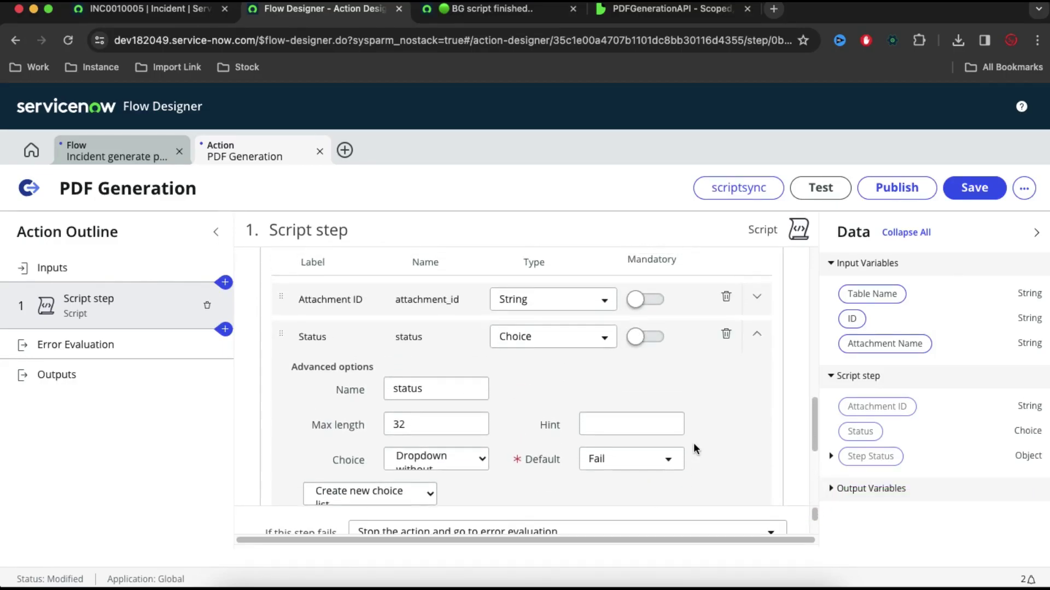
pyautogui.scroll(8, 693, 443)
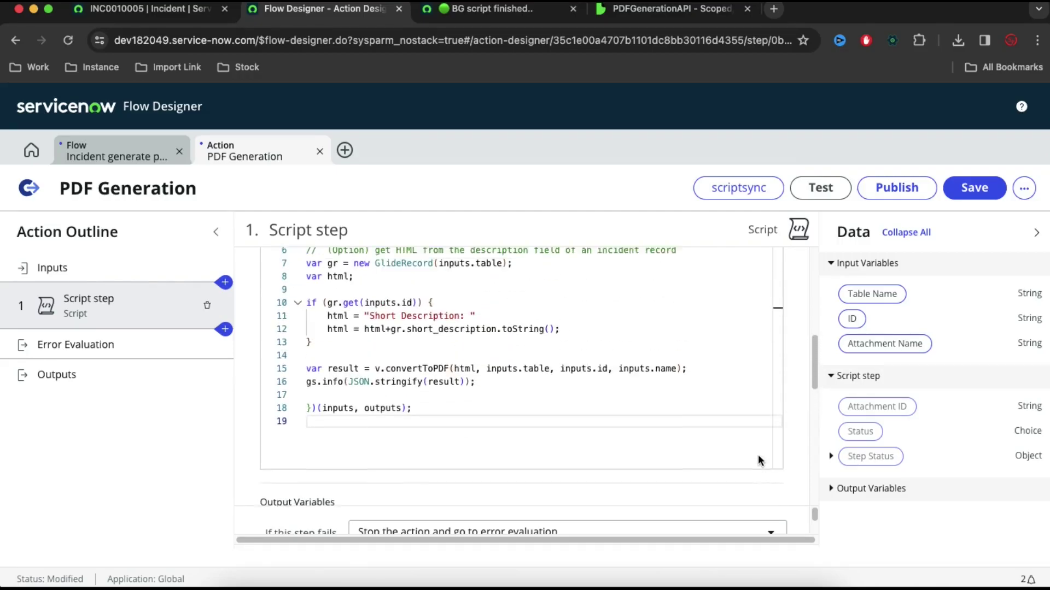
pyautogui.click(690, 388)
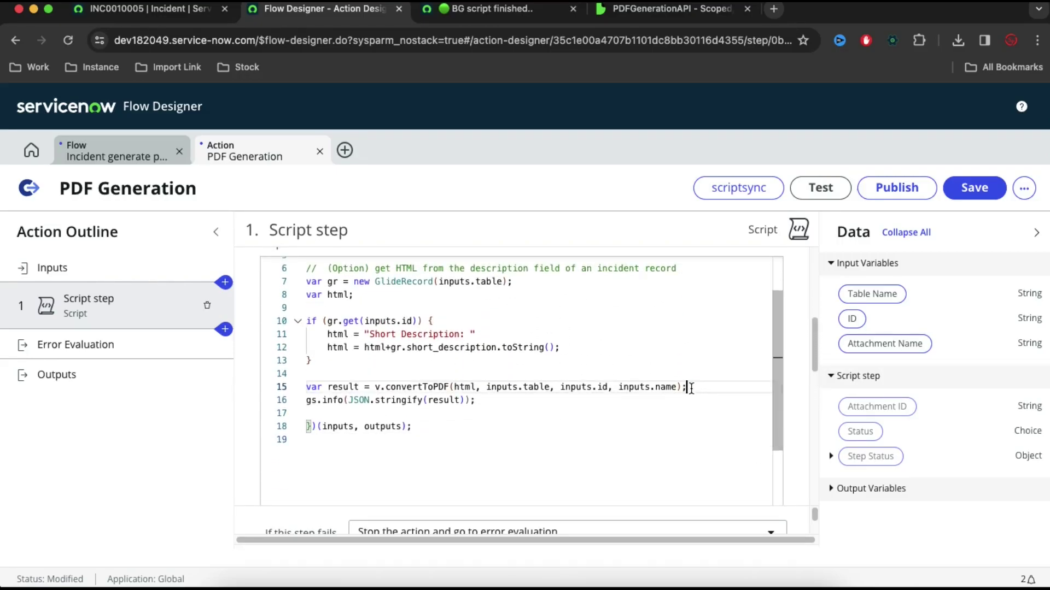
pyautogui.press('Return')
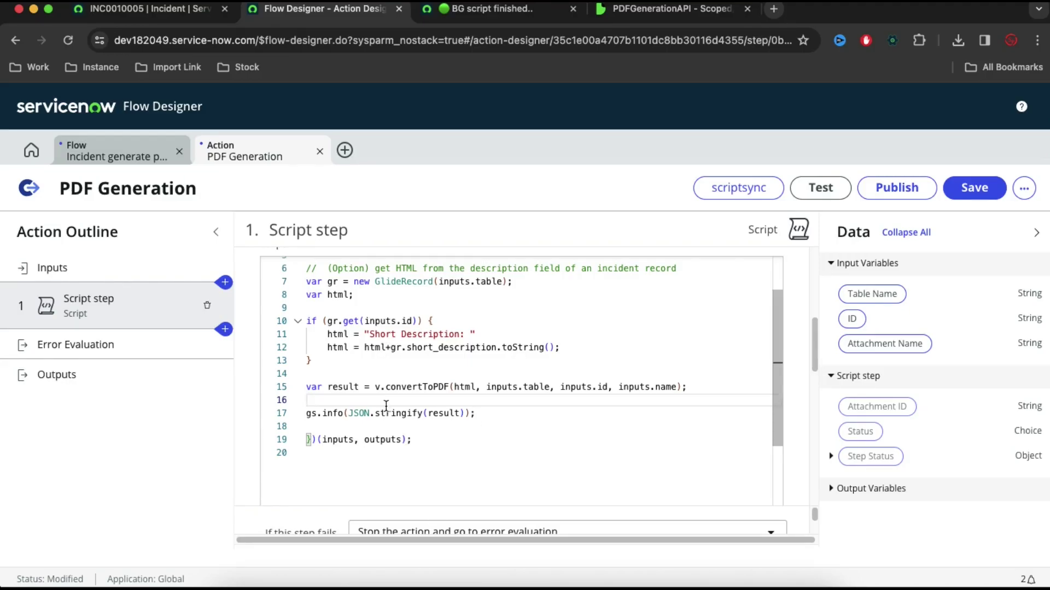
pyautogui.scroll(3, 385, 407)
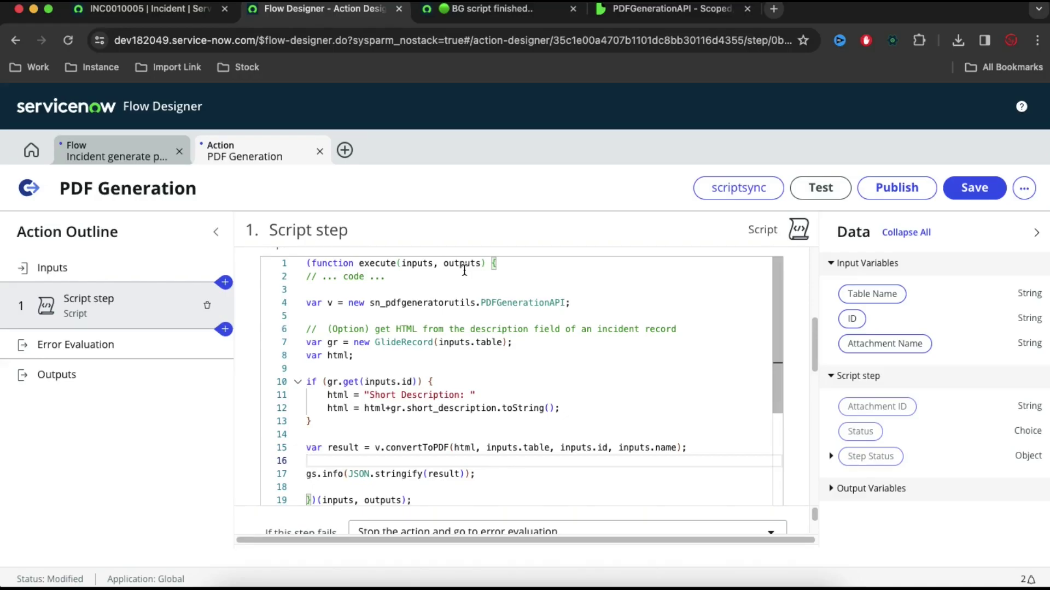
pyautogui.write('o')
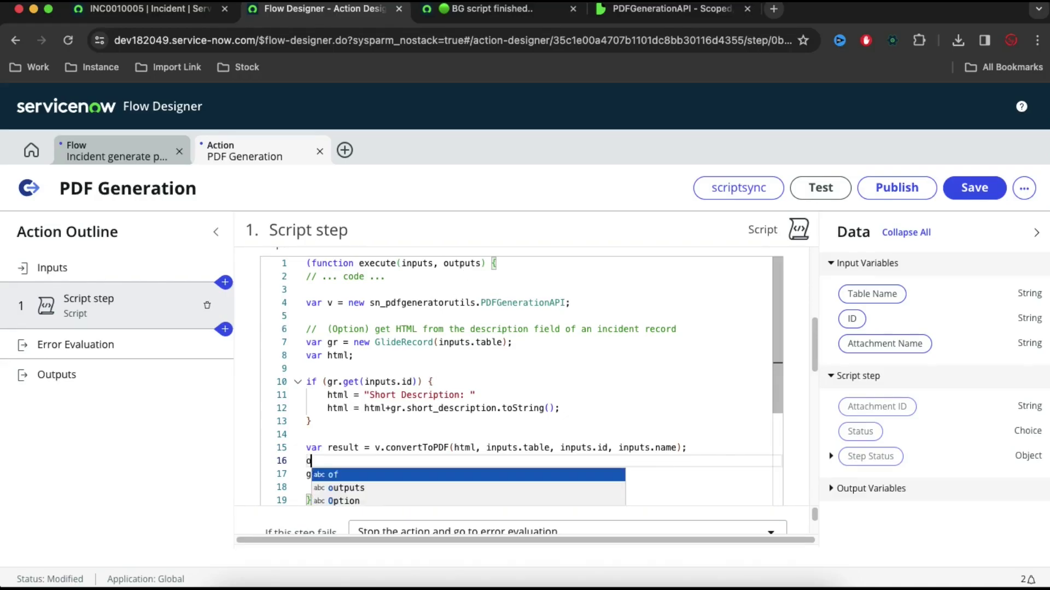
pyautogui.write('ut')
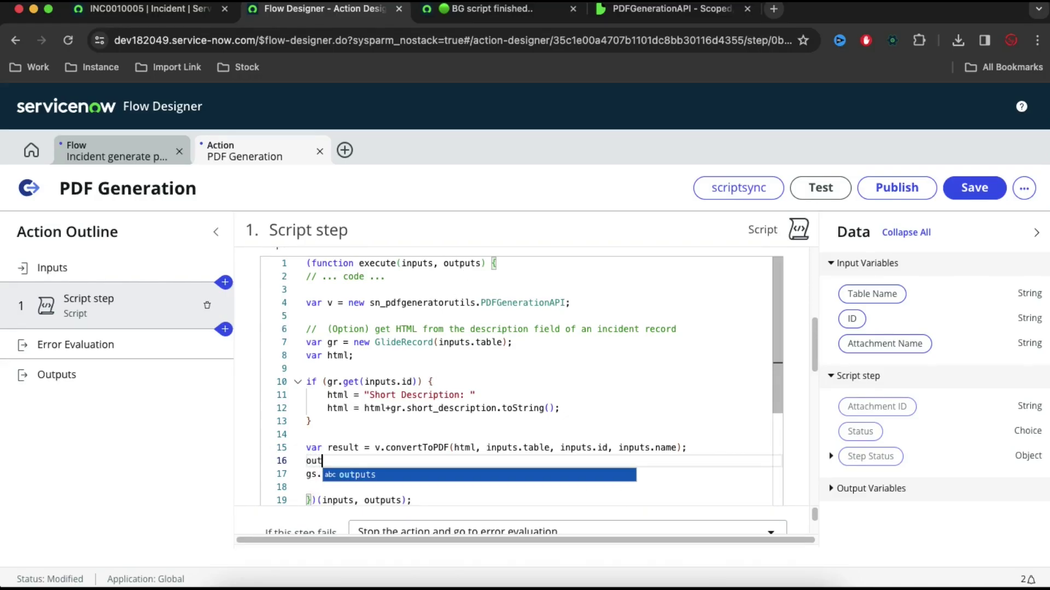
pyautogui.press('Return')
# Copy the name attachment_id from the Attachment ID entry in the script step's output variables.
pyautogui.scroll(-5, 517, 383)
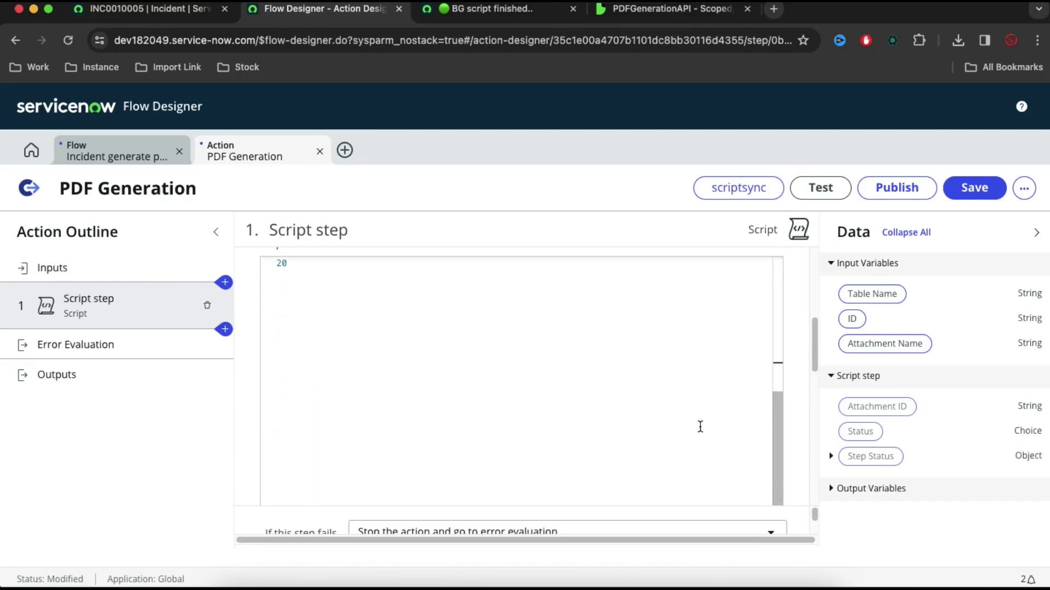
pyautogui.scroll(-3, 800, 411)
pyautogui.scroll(-2, 799, 416)
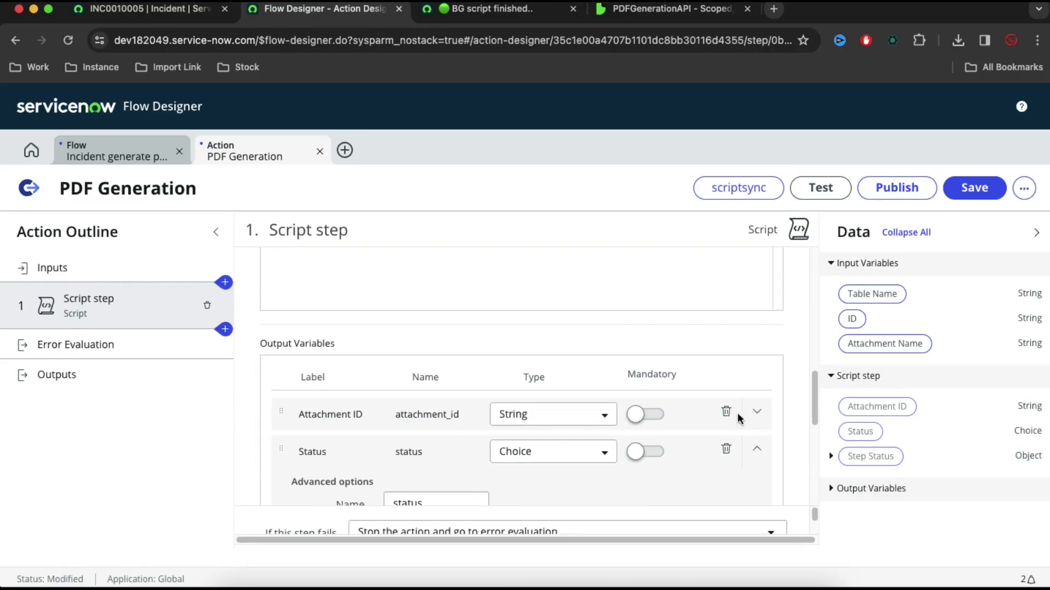
pyautogui.click(343, 414)
pyautogui.doubleClick(343, 414)
pyautogui.click(443, 414)
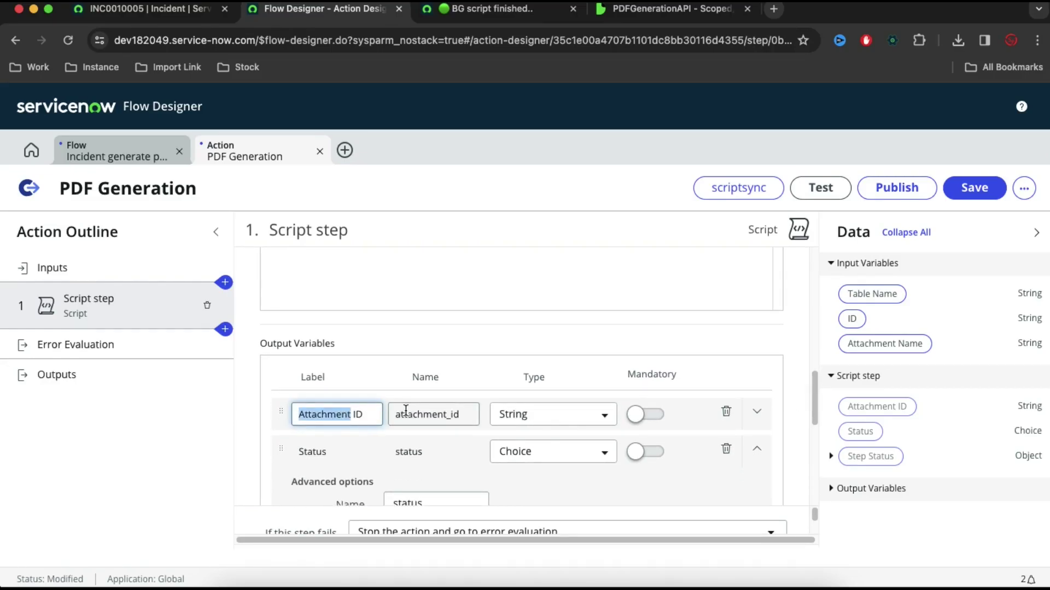
pyautogui.doubleClick(443, 414)
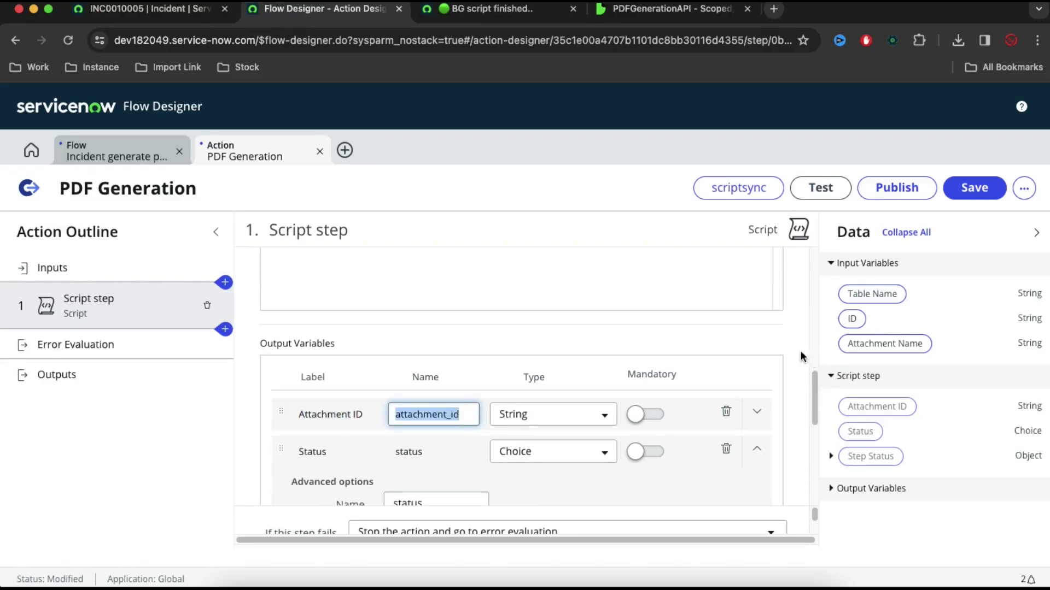
# Extend the unfinished outputs. line below the convertToPDF call to read outputs.attachment_id =.
pyautogui.scroll(5, 797, 348)
pyautogui.scroll(3, 797, 349)
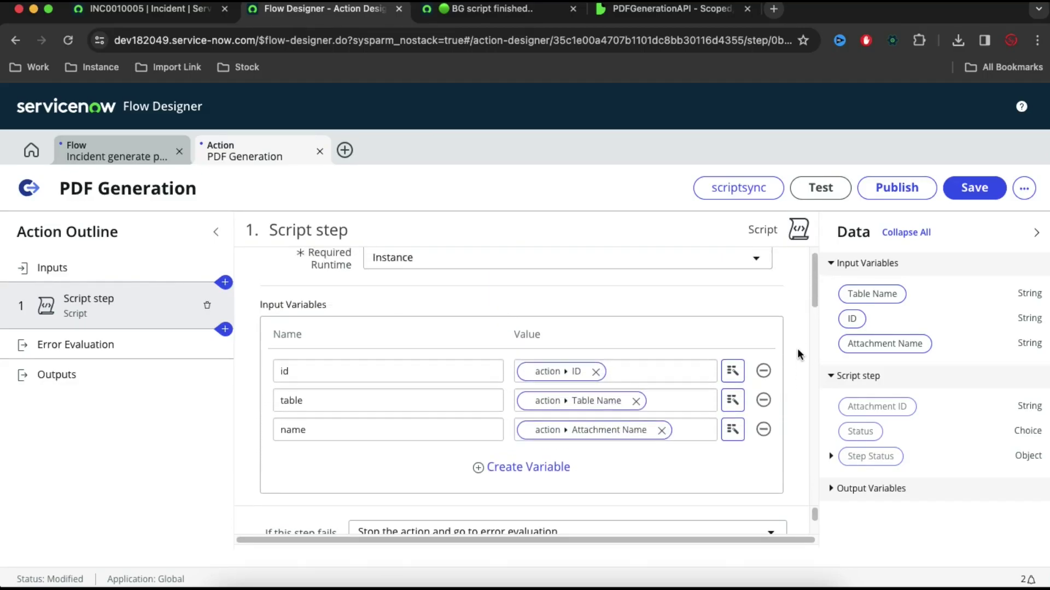
pyautogui.scroll(-6, 797, 348)
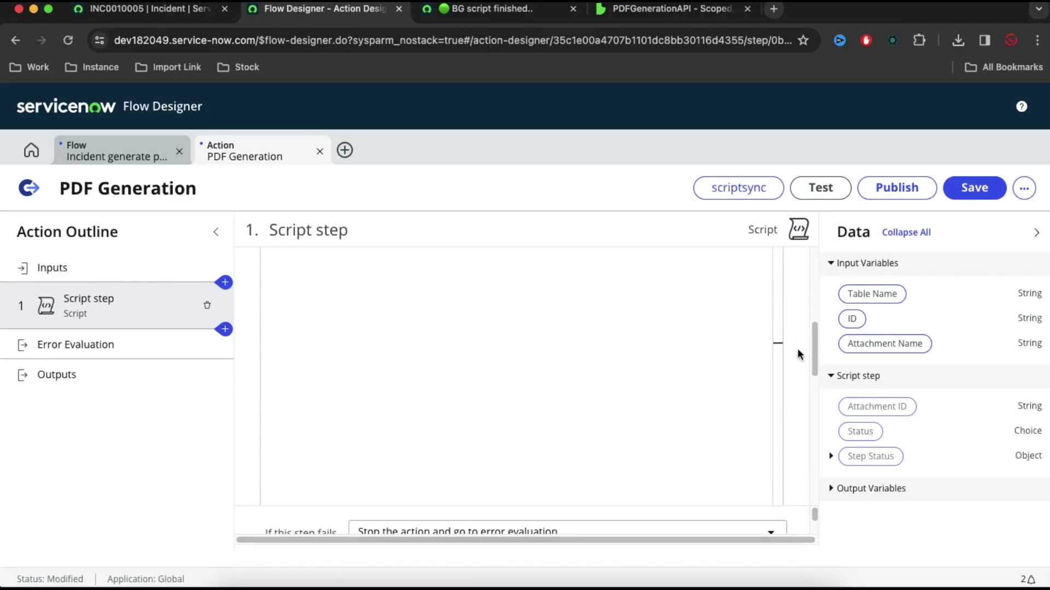
pyautogui.click(598, 358)
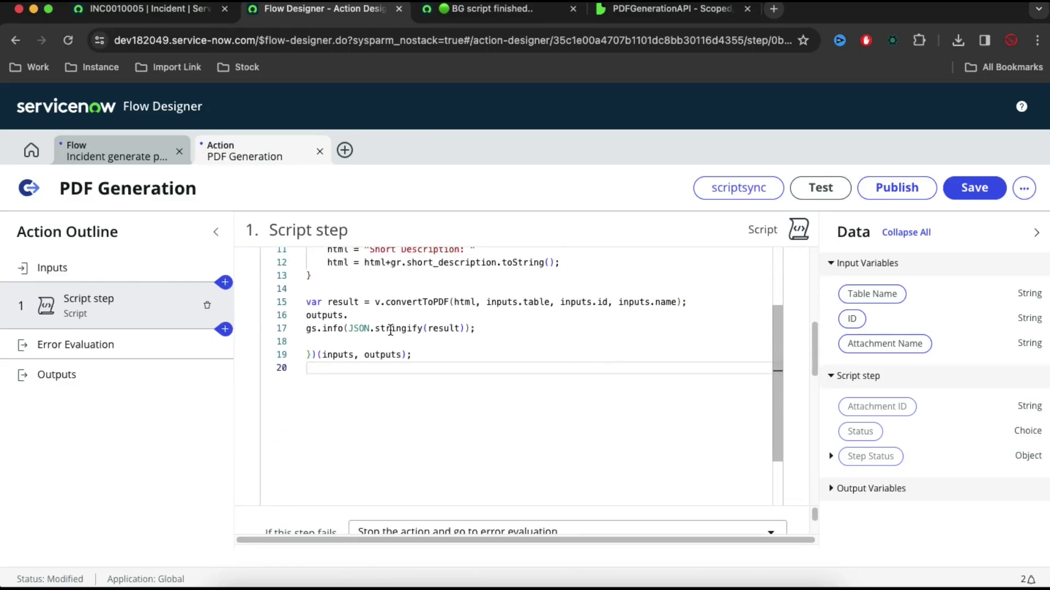
pyautogui.click(360, 317)
pyautogui.write('attachment_id =')
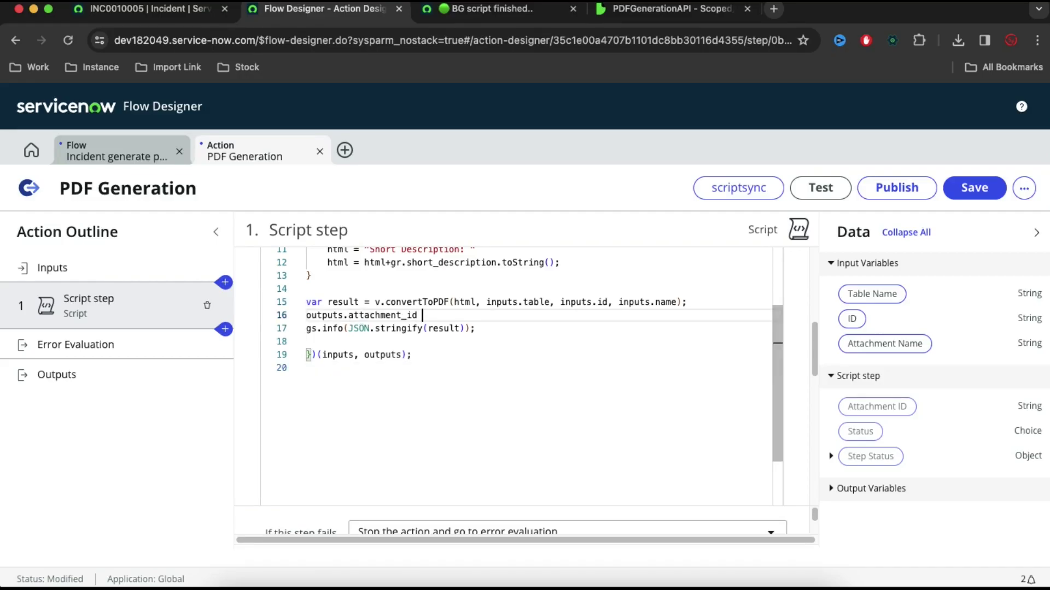
# Assign result.attachment_id to outputs.attachment_id, copying the attachment_id key from the background script output, and end the line with a semicolon.
pyautogui.doubleClick(344, 302)
pyautogui.hotkey('ctrl', 'c')
pyautogui.click(433, 315)
pyautogui.hotkey('ctrl', 'v')
pyautogui.click(476, 8)
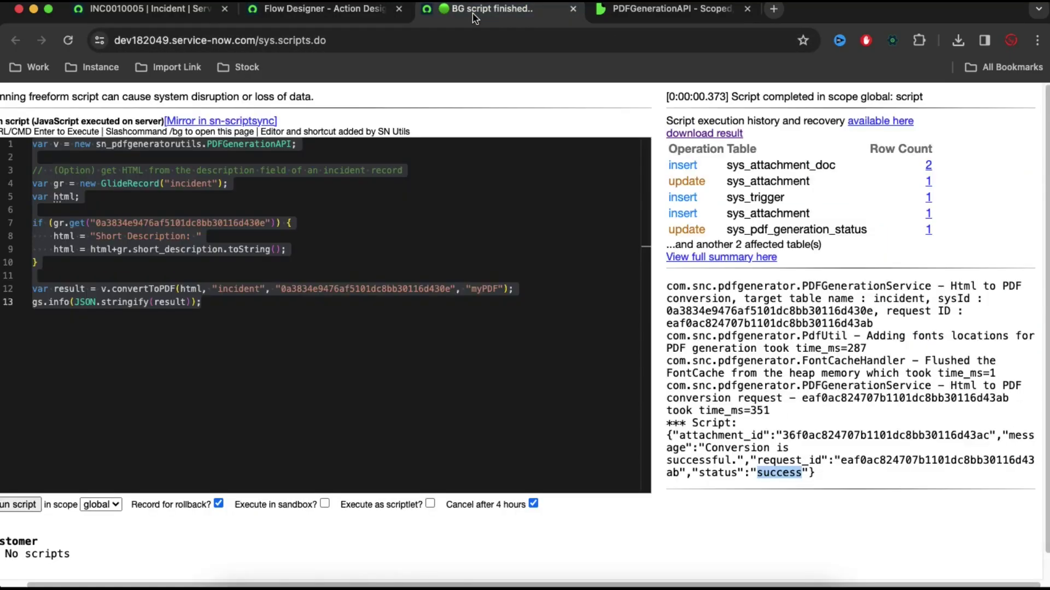
pyautogui.doubleClick(737, 435)
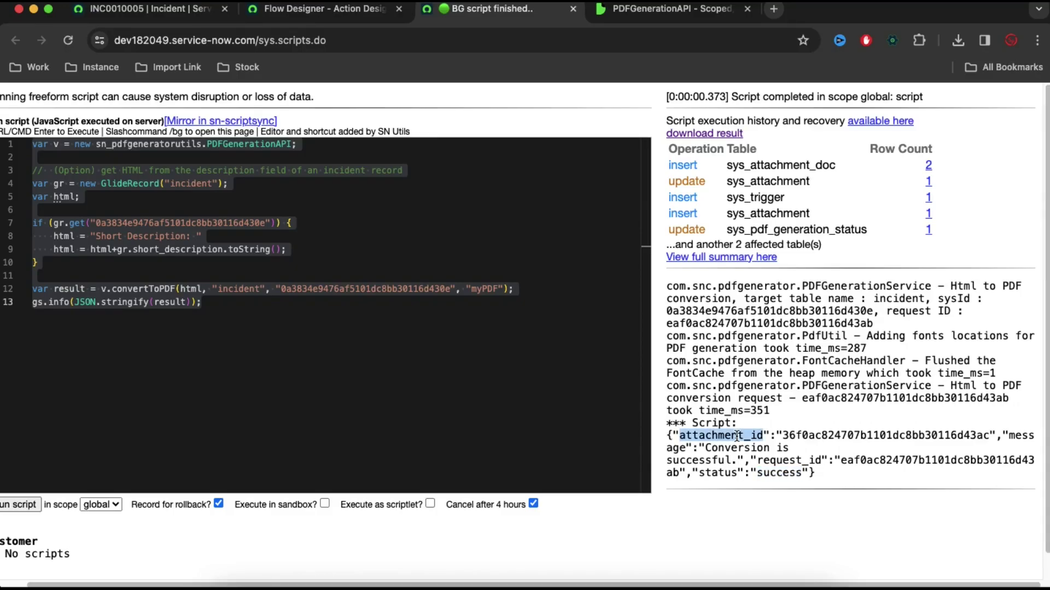
pyautogui.click(319, 11)
pyautogui.hotkey('ctrl', 'v')
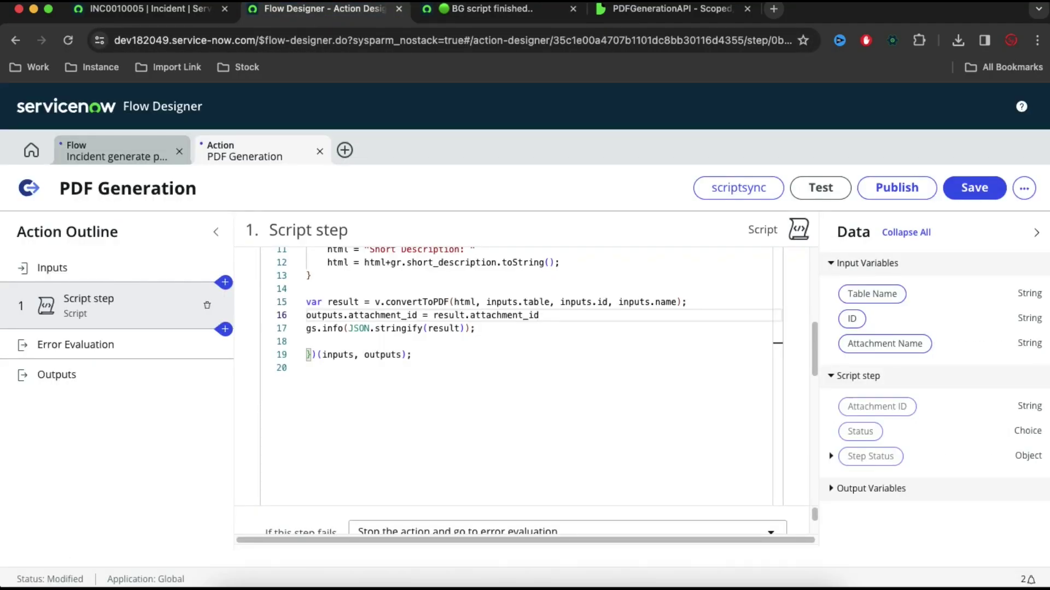
pyautogui.write(';')
# Add a script line below reading outputs.status, with the name copied from the Status output variable.
pyautogui.press('Return')
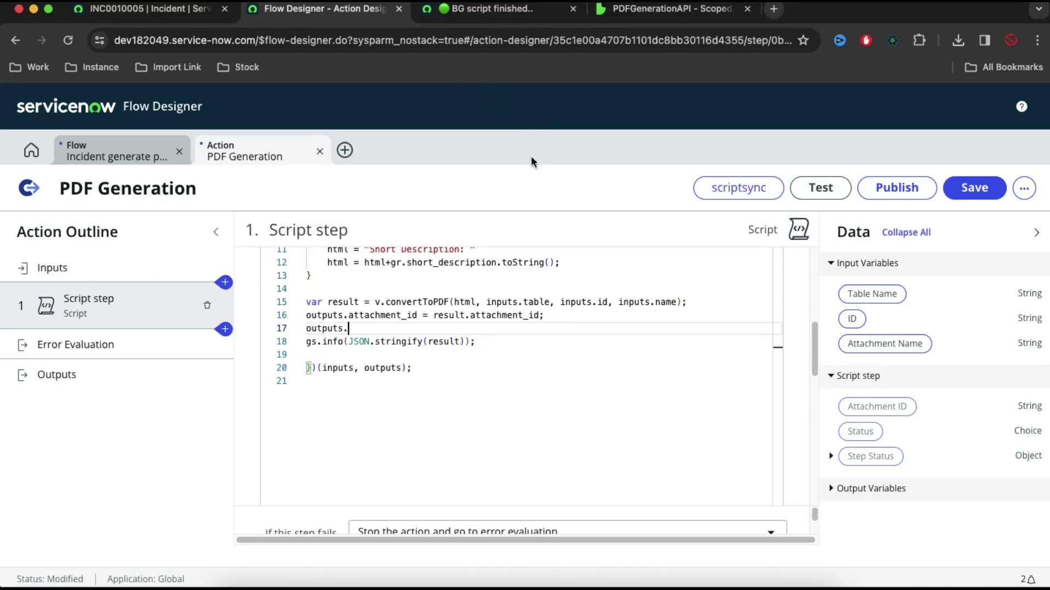
pyautogui.scroll(-1, 805, 373)
pyautogui.scroll(-5, 806, 373)
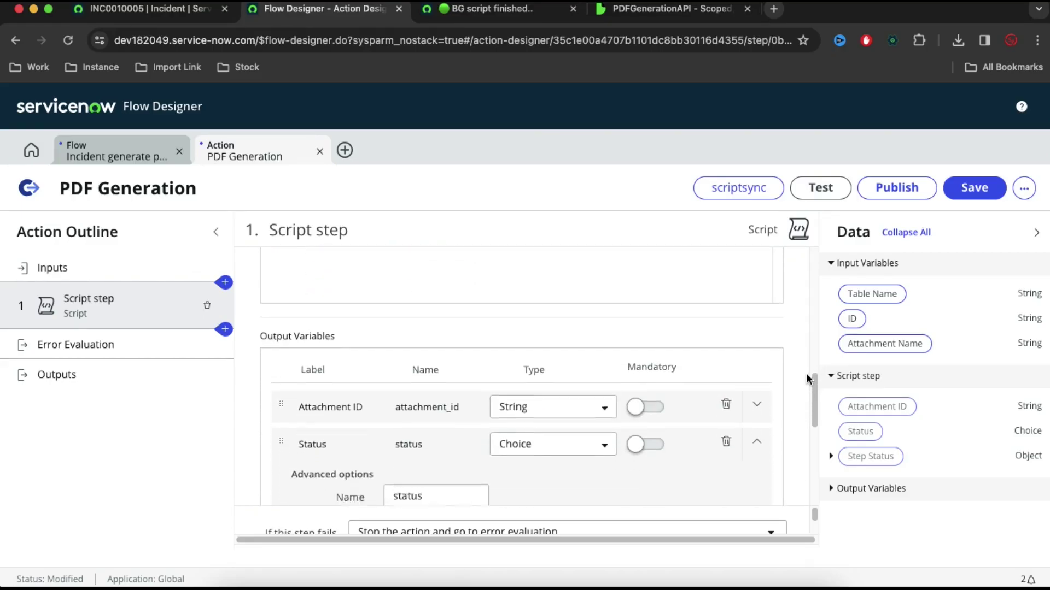
pyautogui.click(417, 405)
pyautogui.doubleClick(416, 407)
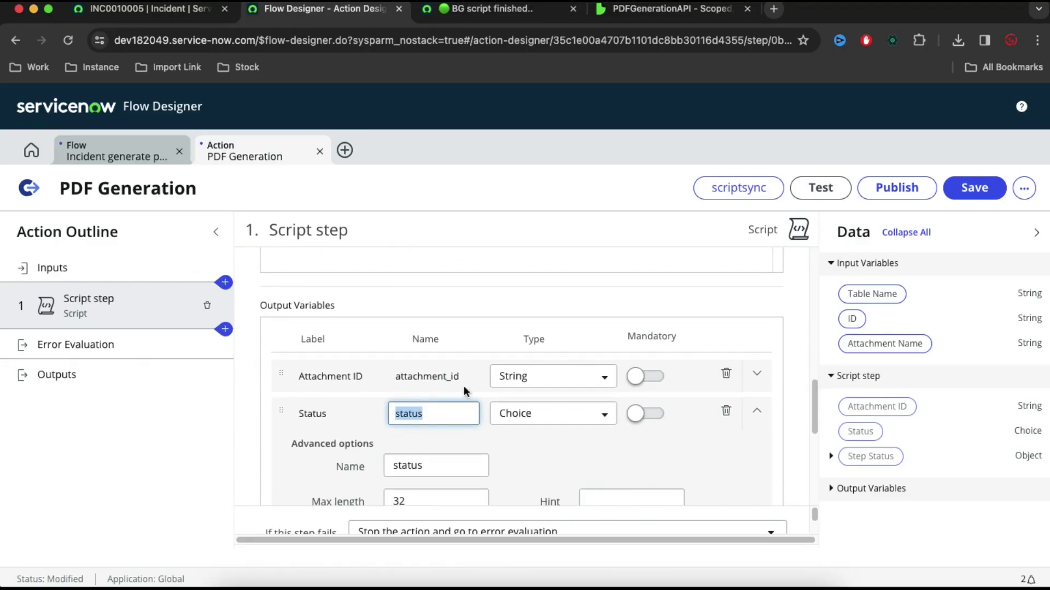
pyautogui.scroll(5, 802, 324)
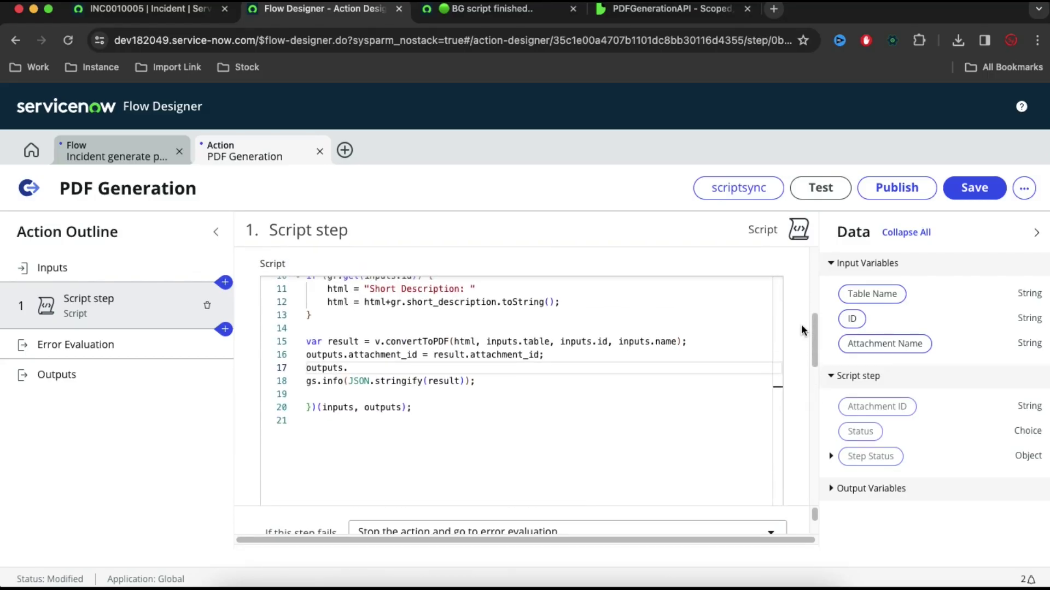
pyautogui.click(380, 370)
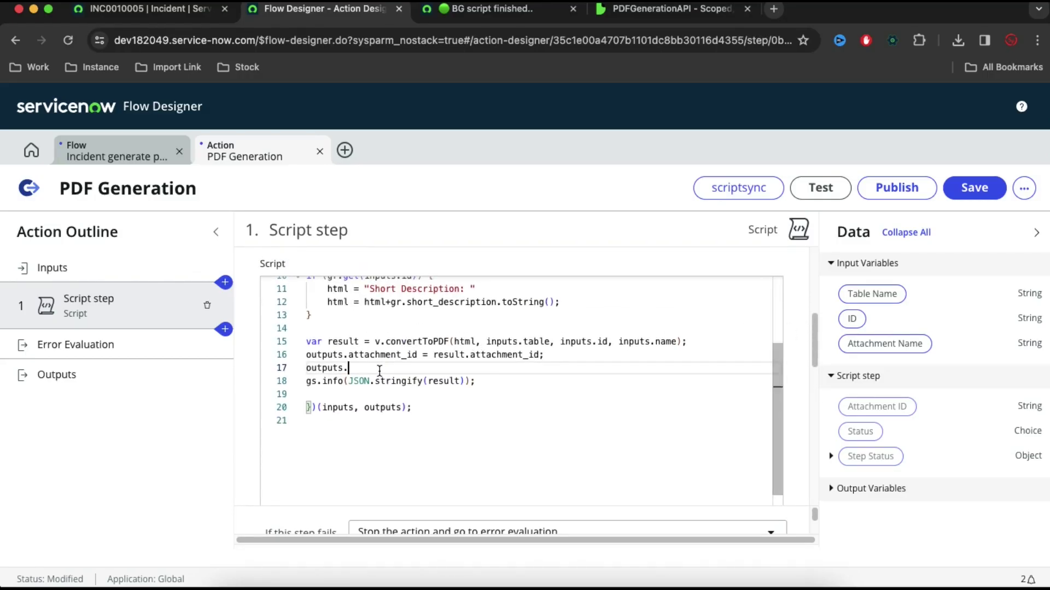
pyautogui.press('super+v')
# Complete the outputs.status line by assigning result.status;, matching the status key in the background script output.
pyautogui.write('= re')
pyautogui.click(495, 10)
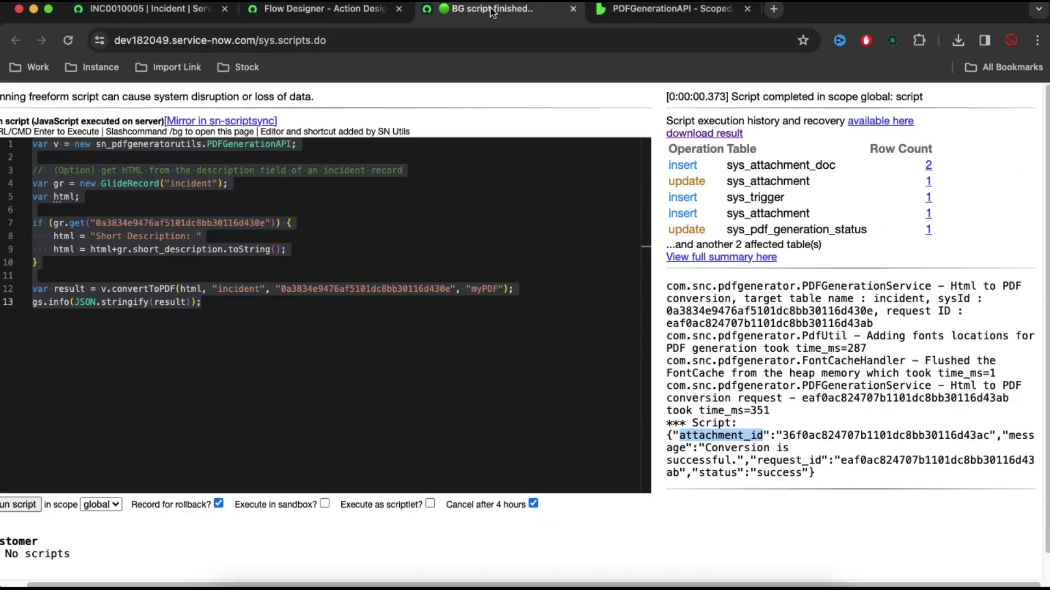
pyautogui.doubleClick(717, 473)
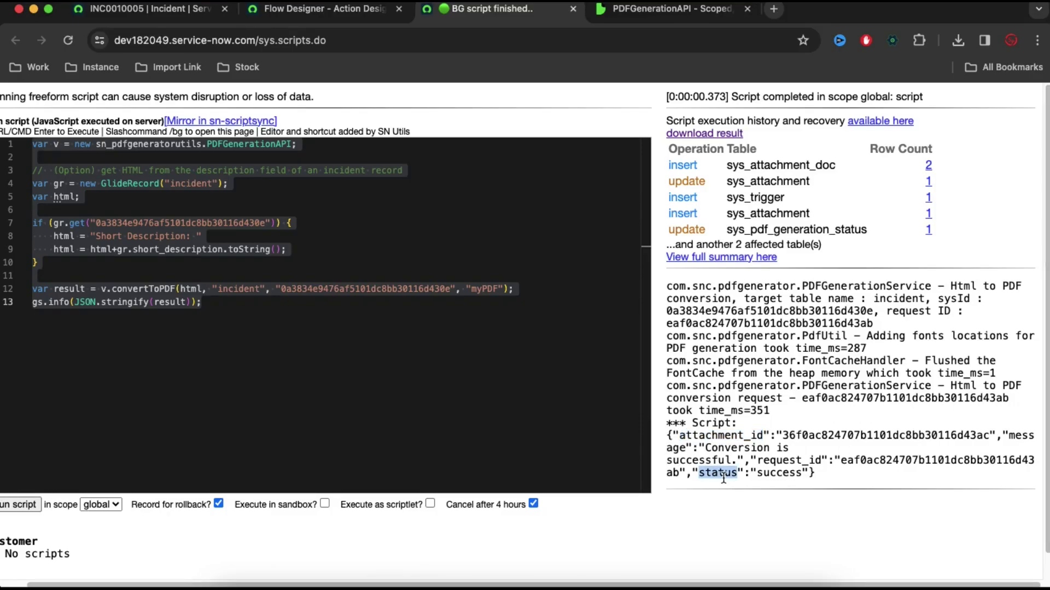
pyautogui.click(307, 8)
pyautogui.write('status;')
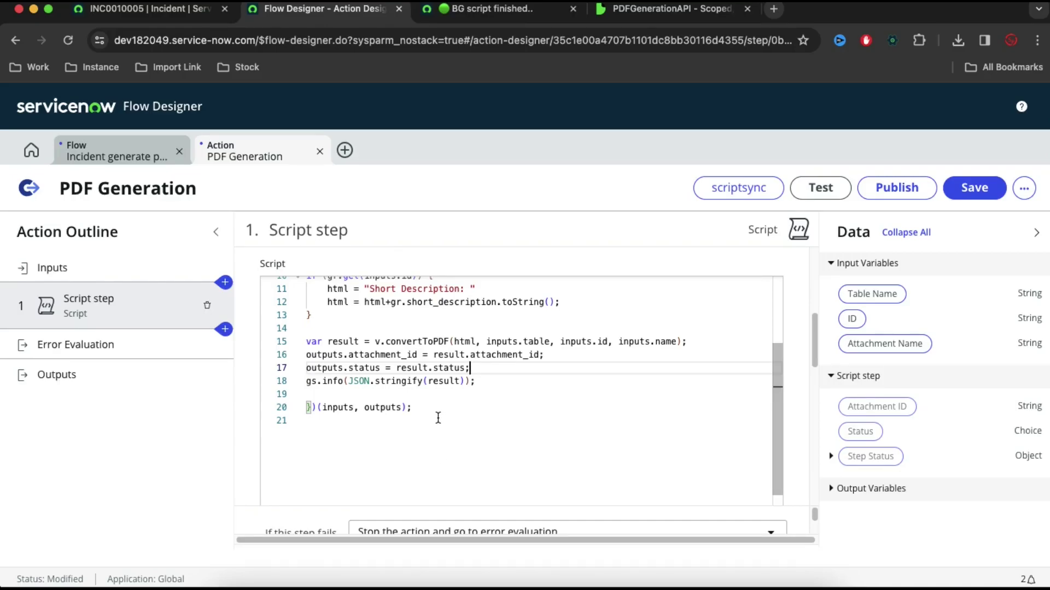
pyautogui.scroll(2, 438, 418)
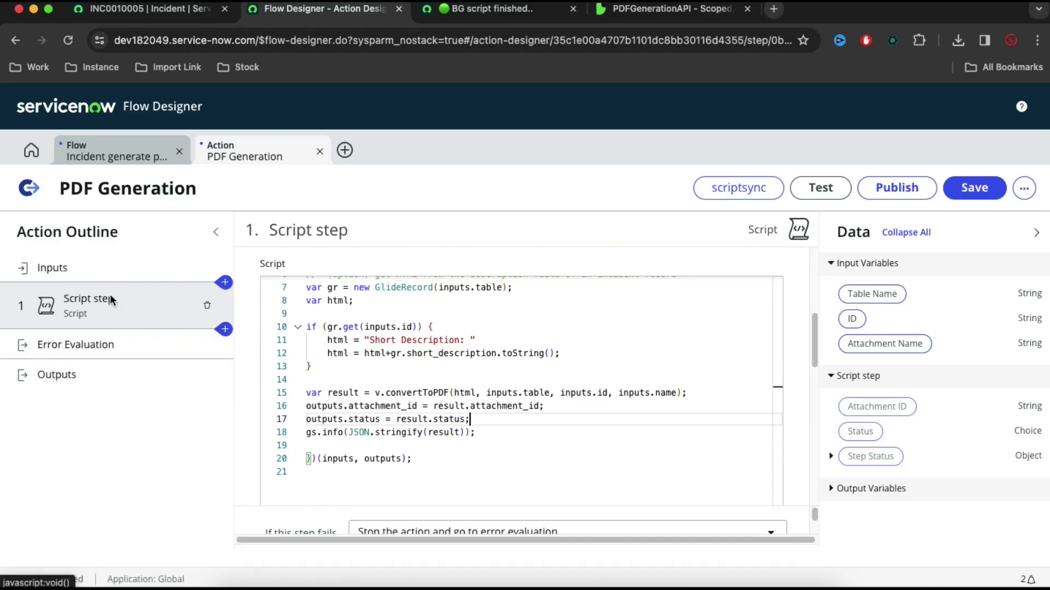
pyautogui.scroll(3, 381, 295)
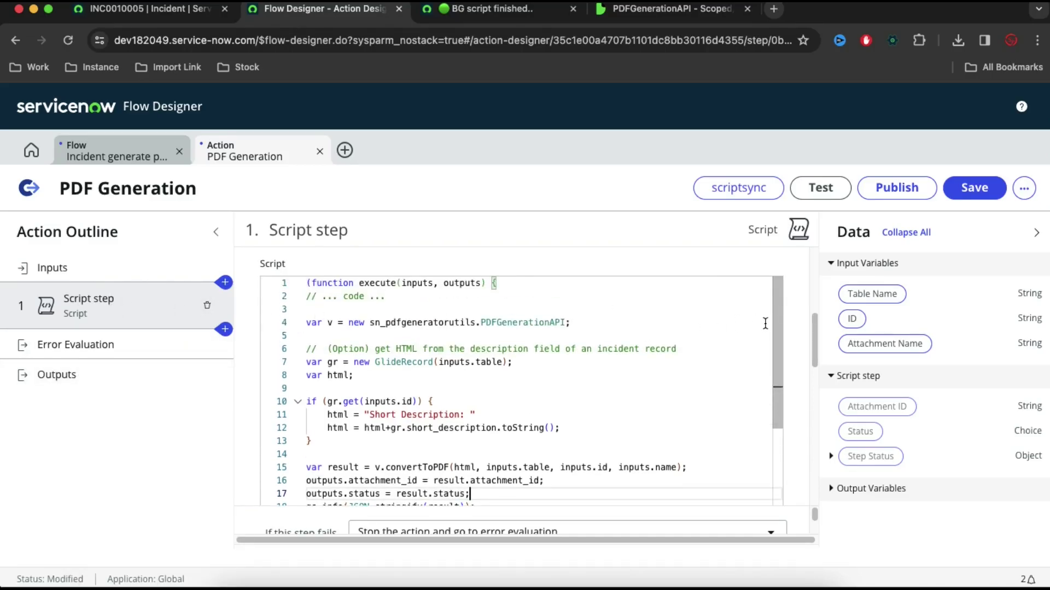
pyautogui.scroll(5, 796, 317)
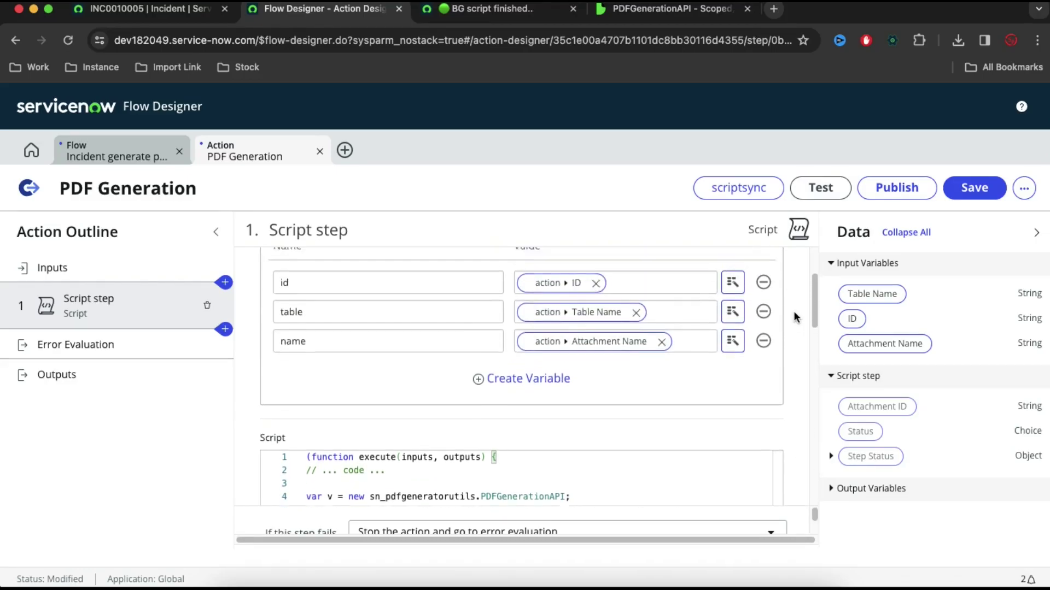
pyautogui.scroll(-5, 804, 458)
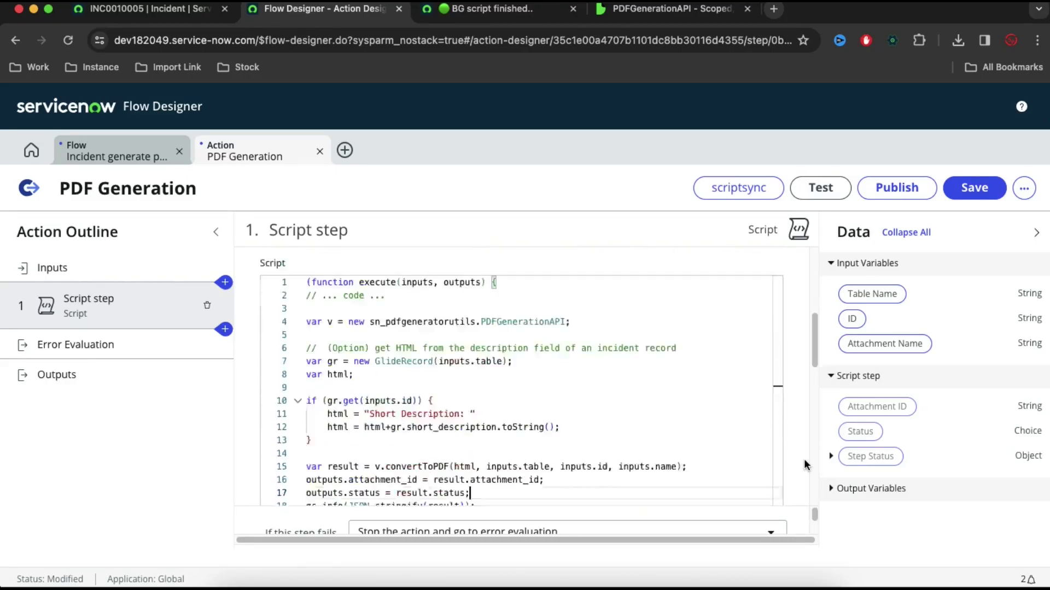
pyautogui.scroll(-10, 803, 458)
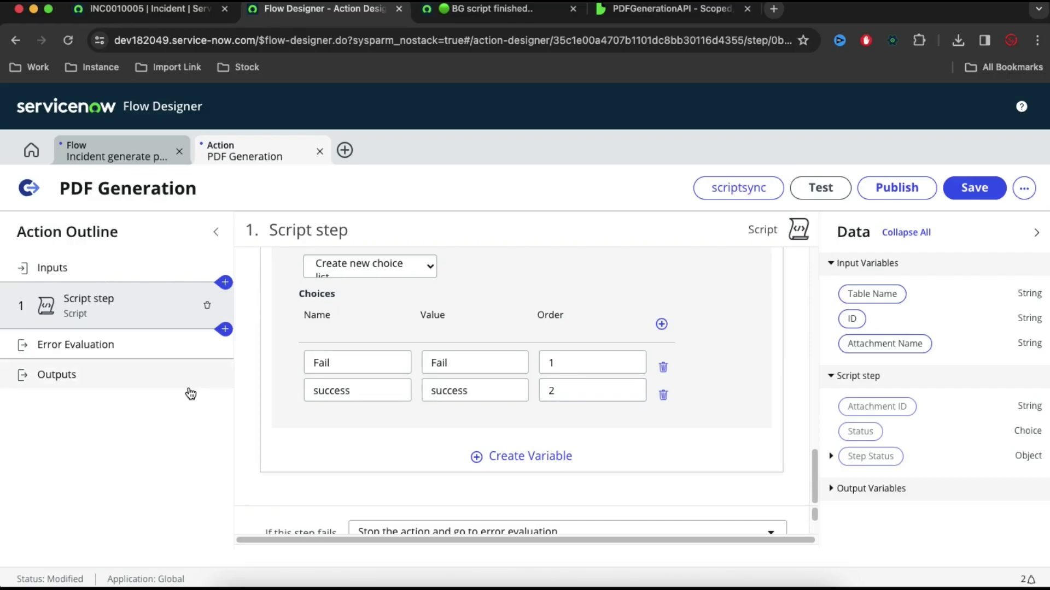
# Create an action output labelled Status with the name status, keeping its type as String.
pyautogui.click(114, 385)
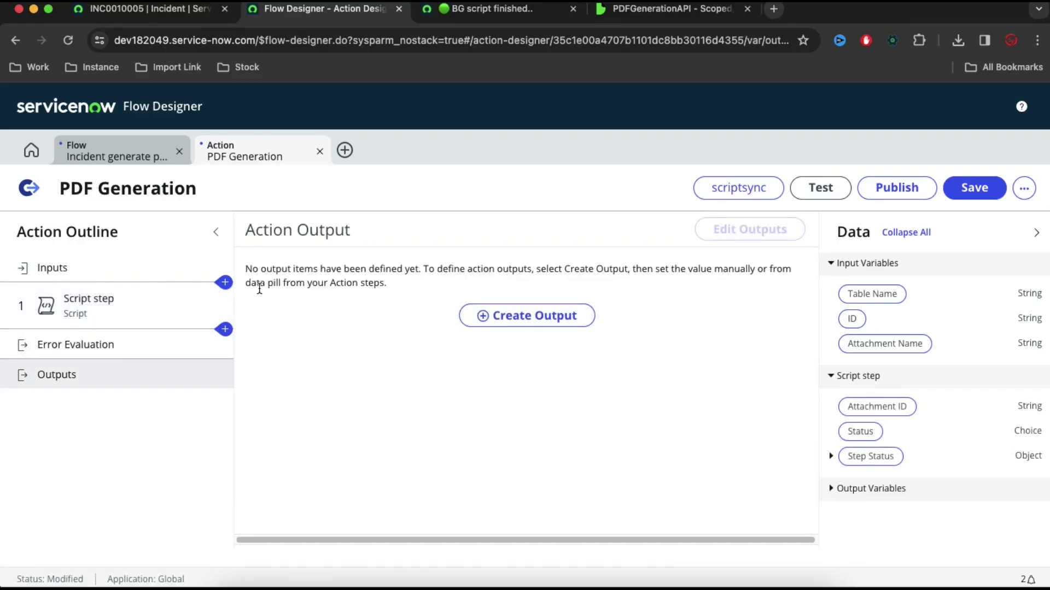
pyautogui.click(517, 315)
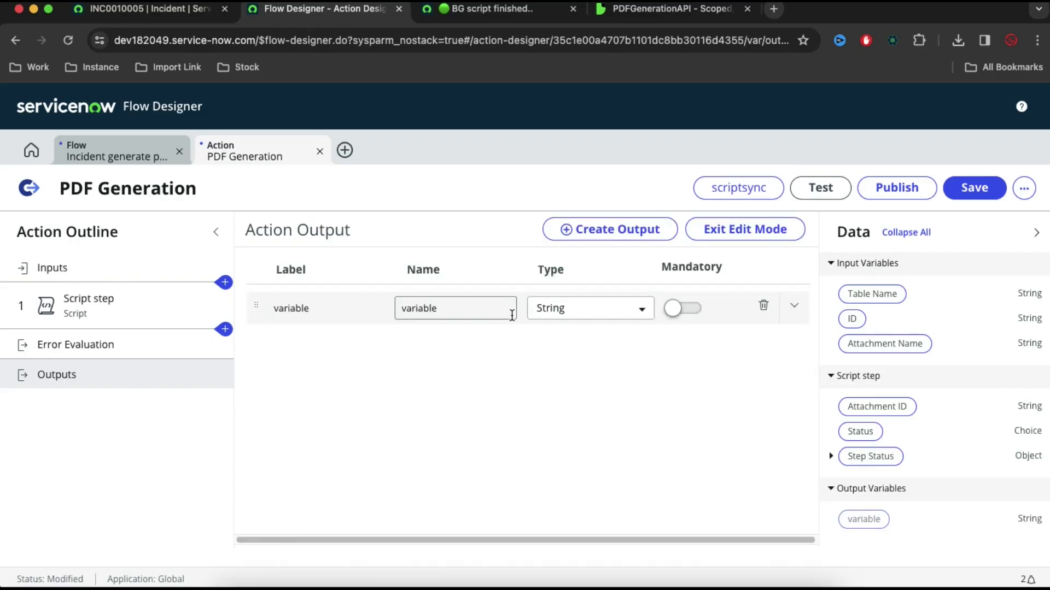
pyautogui.moveTo(350, 306); pyautogui.dragTo(252, 301)
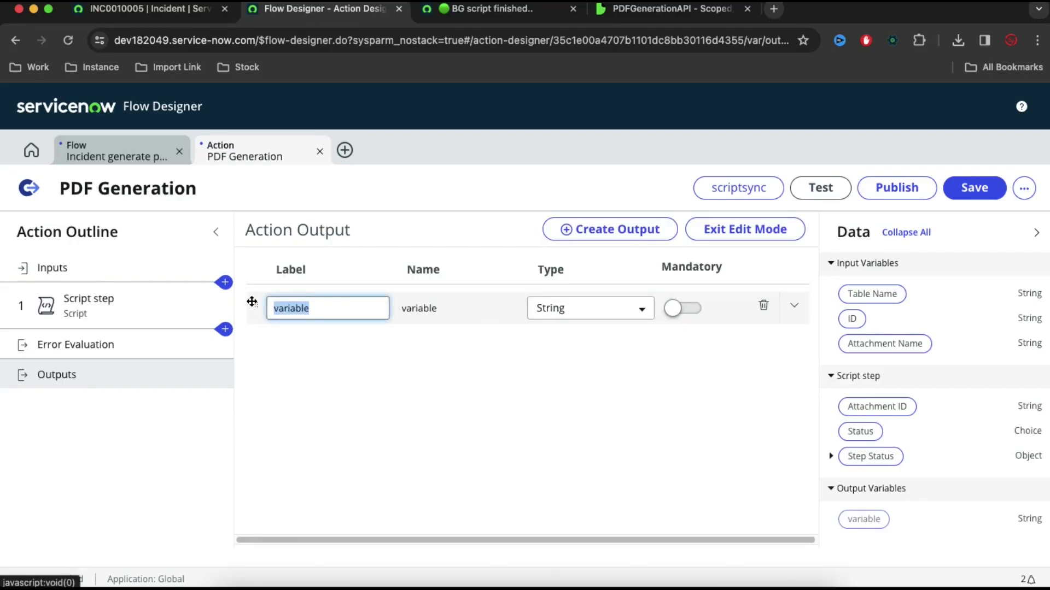
pyautogui.write('Status')
pyautogui.click(480, 314)
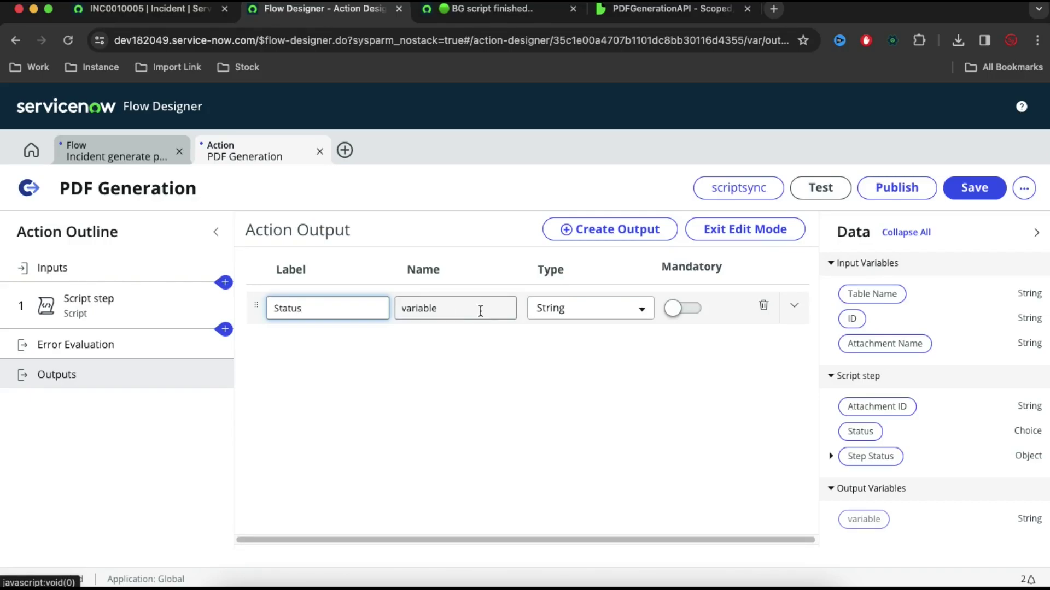
pyautogui.moveTo(481, 314); pyautogui.dragTo(395, 308)
pyautogui.write('status')
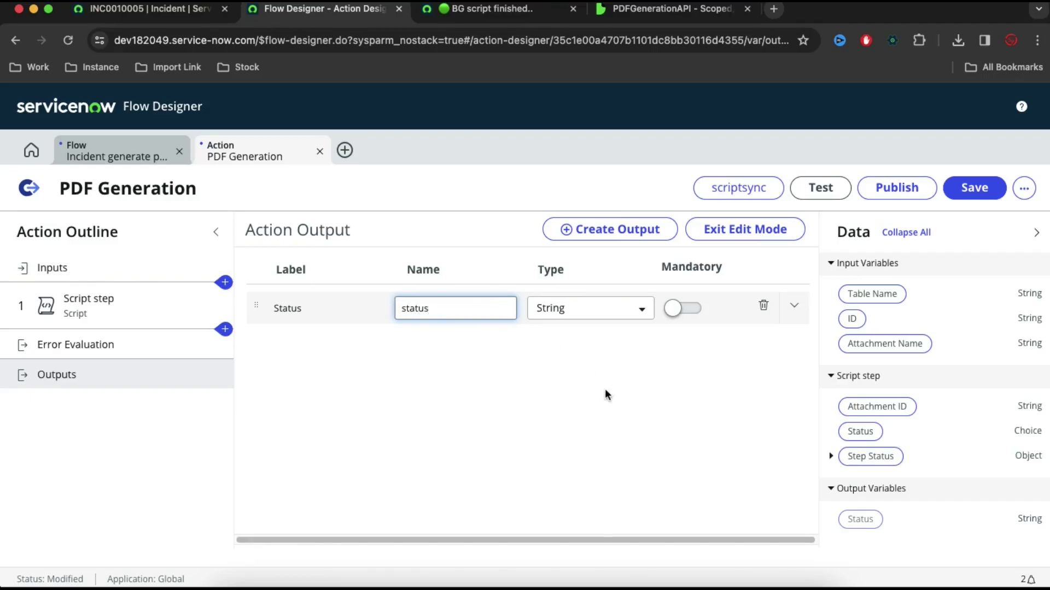
pyautogui.click(606, 395)
pyautogui.click(610, 312)
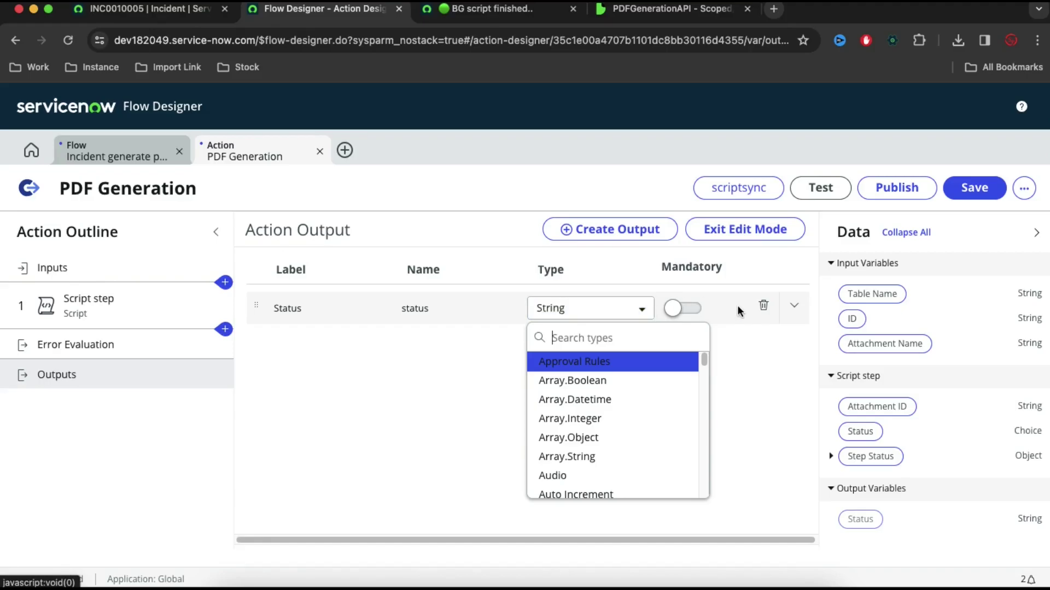
pyautogui.click(791, 342)
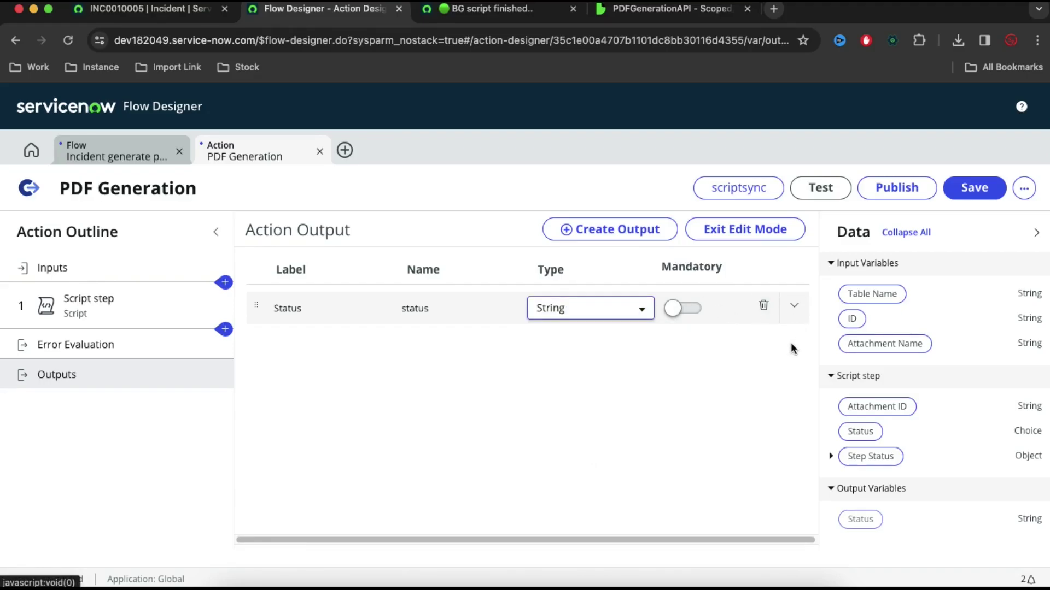
# Create a second action output labelled Attachmnet ID with the name attachment_id, and leave output edit mode.
pyautogui.click(647, 232)
pyautogui.click(347, 344)
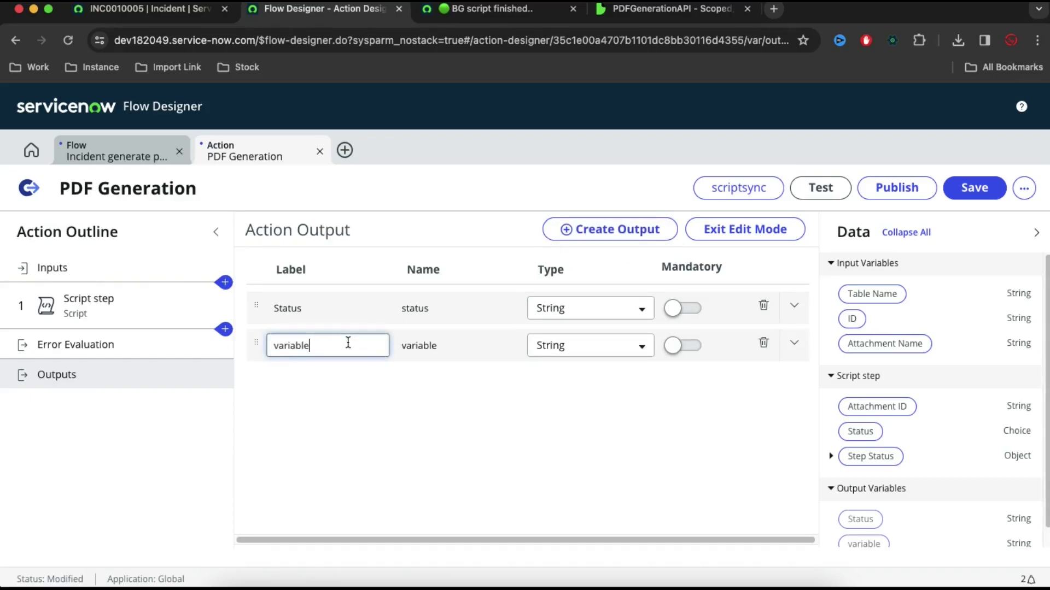
pyautogui.moveTo(347, 344); pyautogui.dragTo(251, 354)
pyautogui.write('Attachmnet ID')
pyautogui.click(466, 345)
pyautogui.doubleClick(466, 344)
pyautogui.write('a')
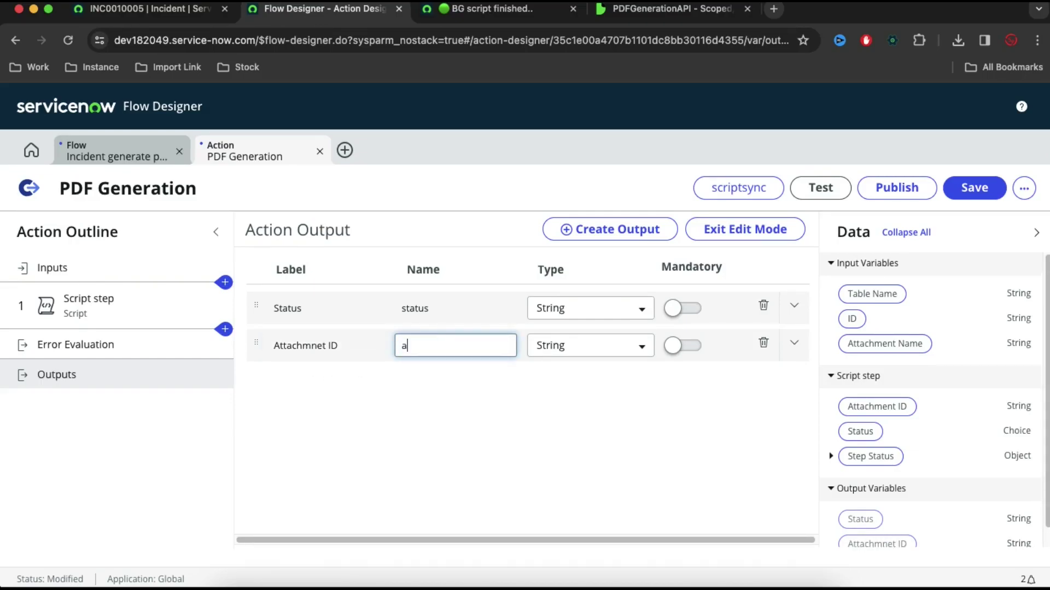
pyautogui.write('ttachment_id')
pyautogui.click(470, 435)
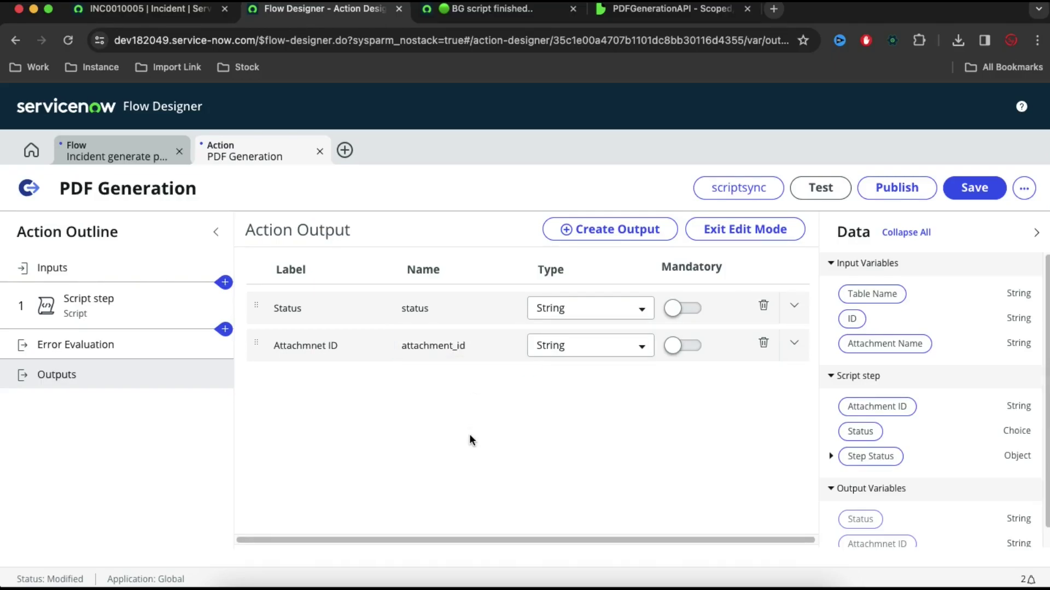
pyautogui.click(722, 231)
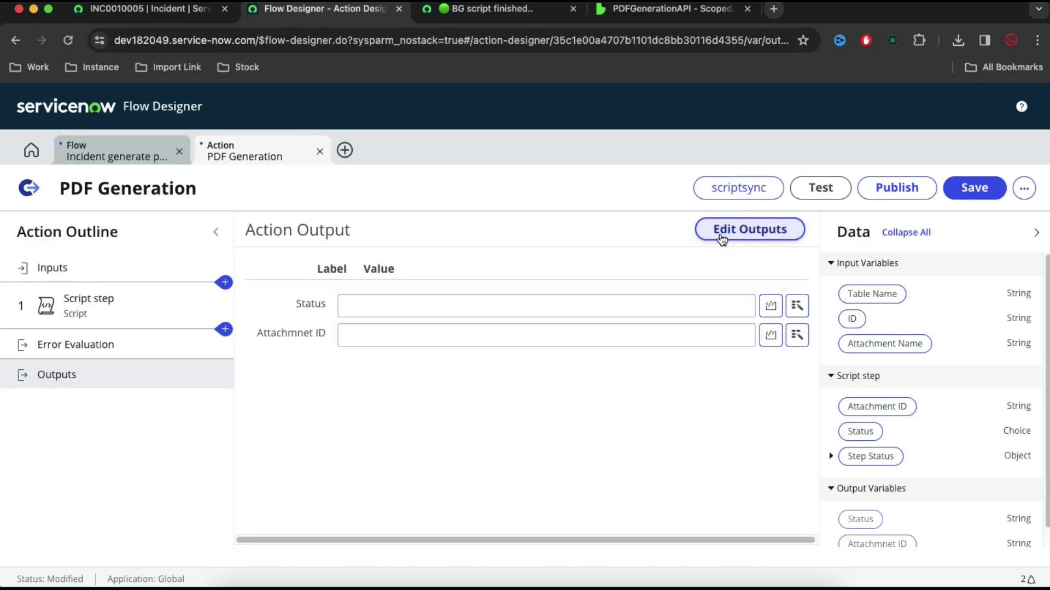
# Map the action's Status and Attachmnet ID outputs to the script step's Status and Attachment ID variables.
pyautogui.click(434, 311)
pyautogui.click(413, 340)
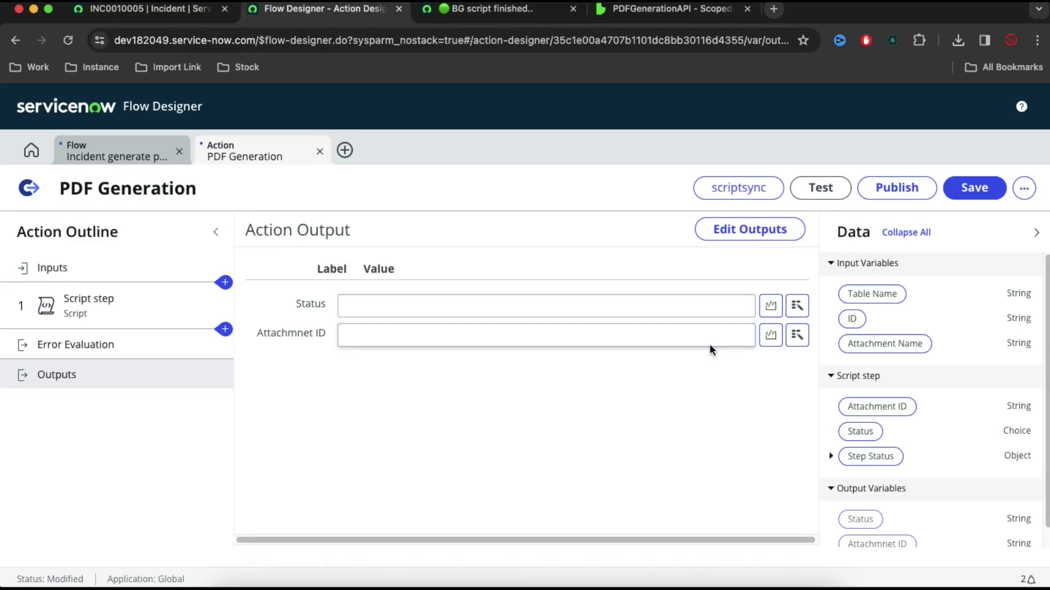
pyautogui.click(788, 307)
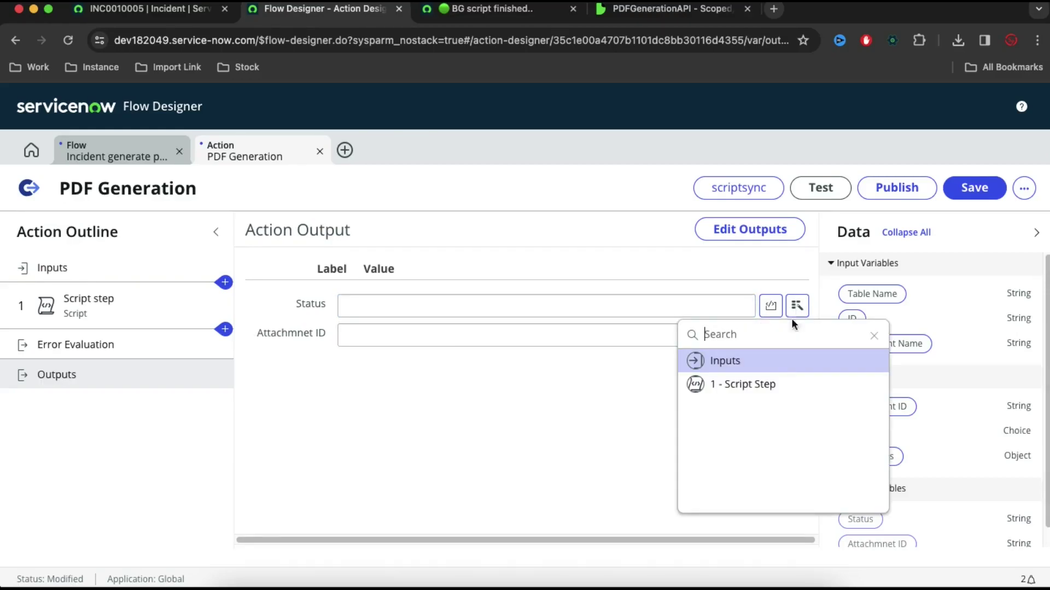
pyautogui.click(752, 390)
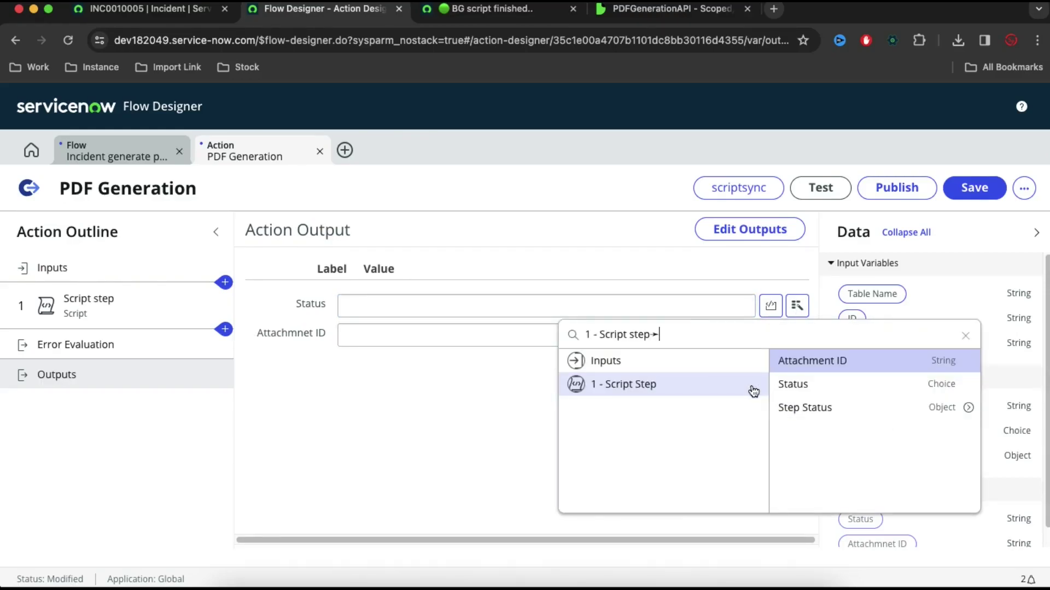
pyautogui.click(811, 389)
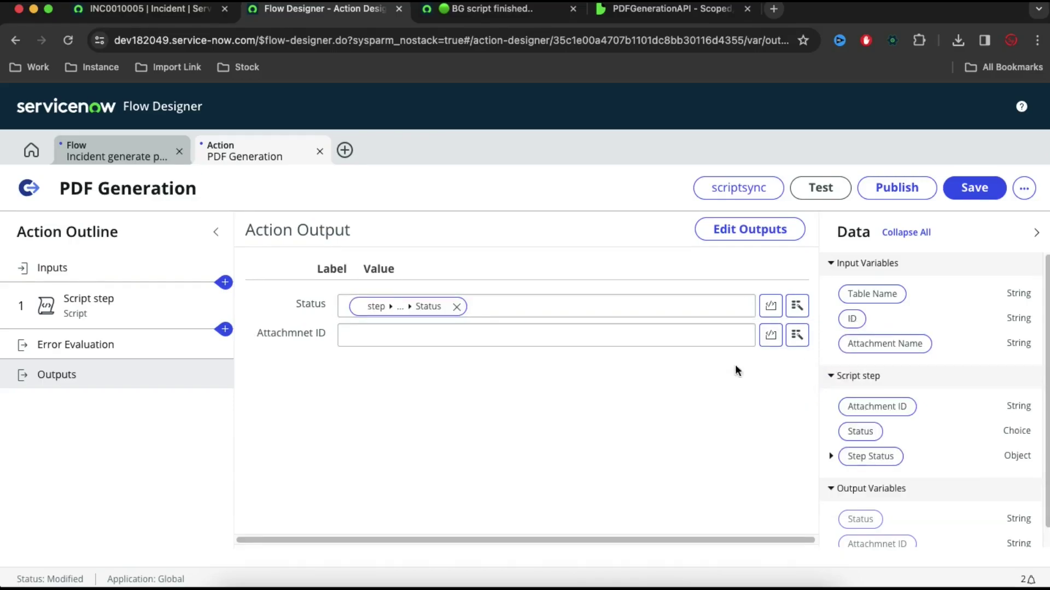
pyautogui.click(796, 334)
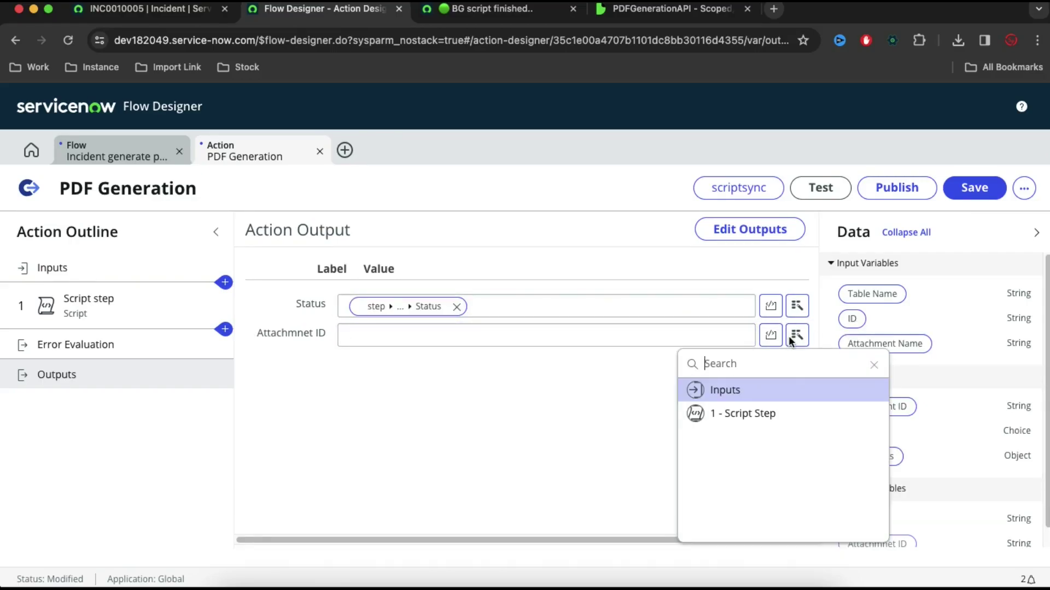
pyautogui.click(766, 415)
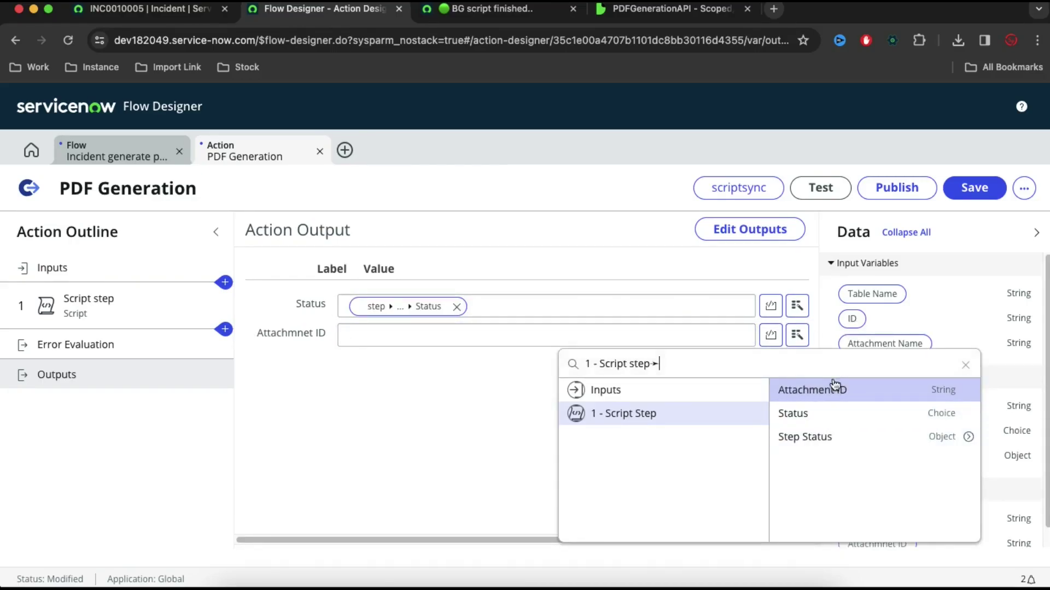
pyautogui.click(832, 392)
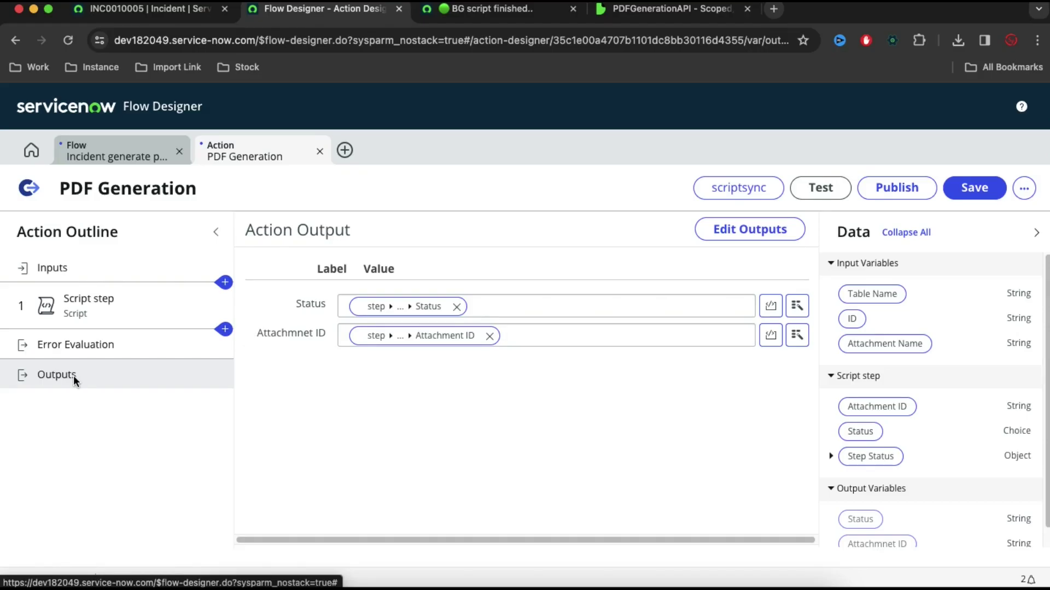
# Review the end of the script step's code and save the PDF Generation action.
pyautogui.click(94, 314)
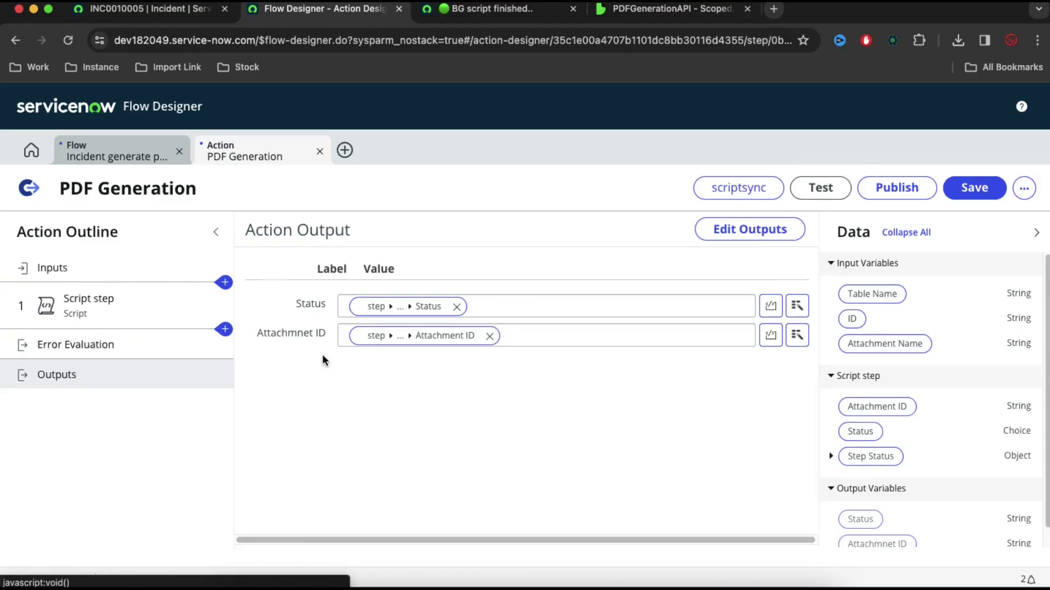
pyautogui.scroll(-10, 422, 334)
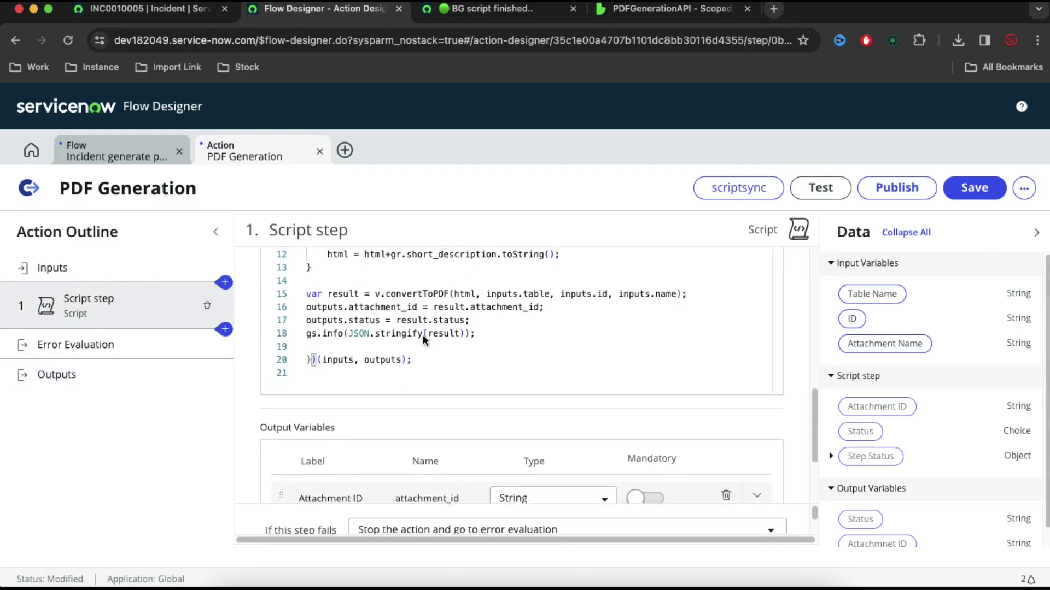
pyautogui.click(955, 187)
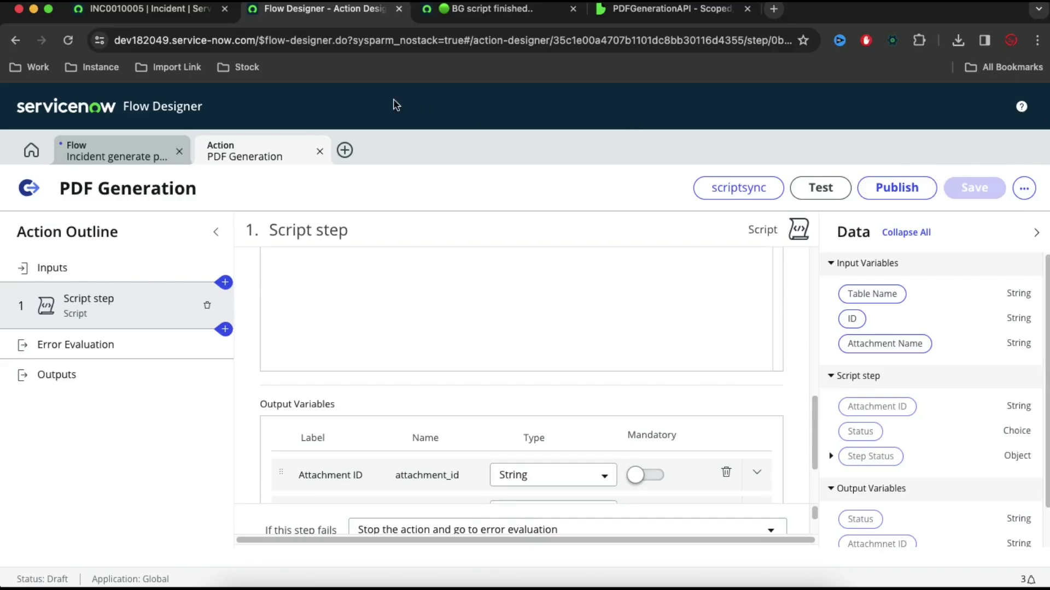
# Switch to the open incident record and remove its incident.xlsx and myPDF.pdf attachments.
pyautogui.click(153, 9)
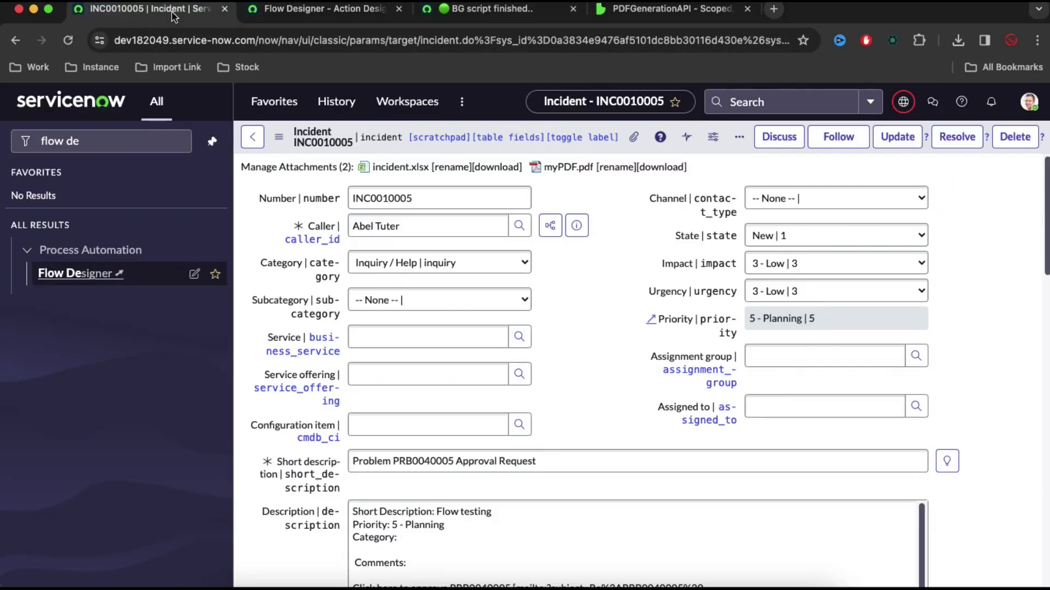
pyautogui.click(308, 168)
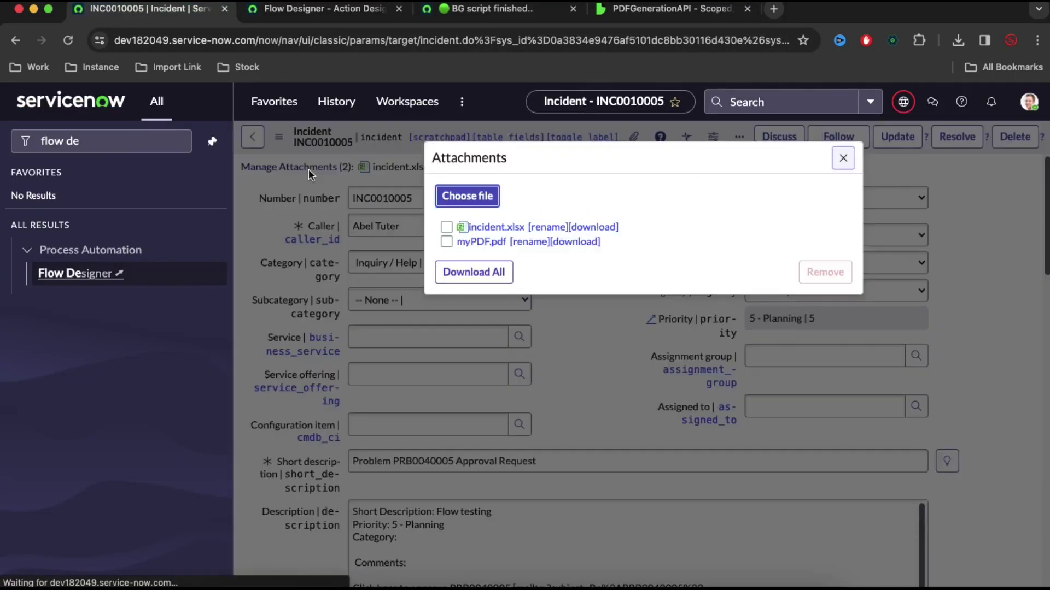
pyautogui.click(446, 227)
pyautogui.click(446, 241)
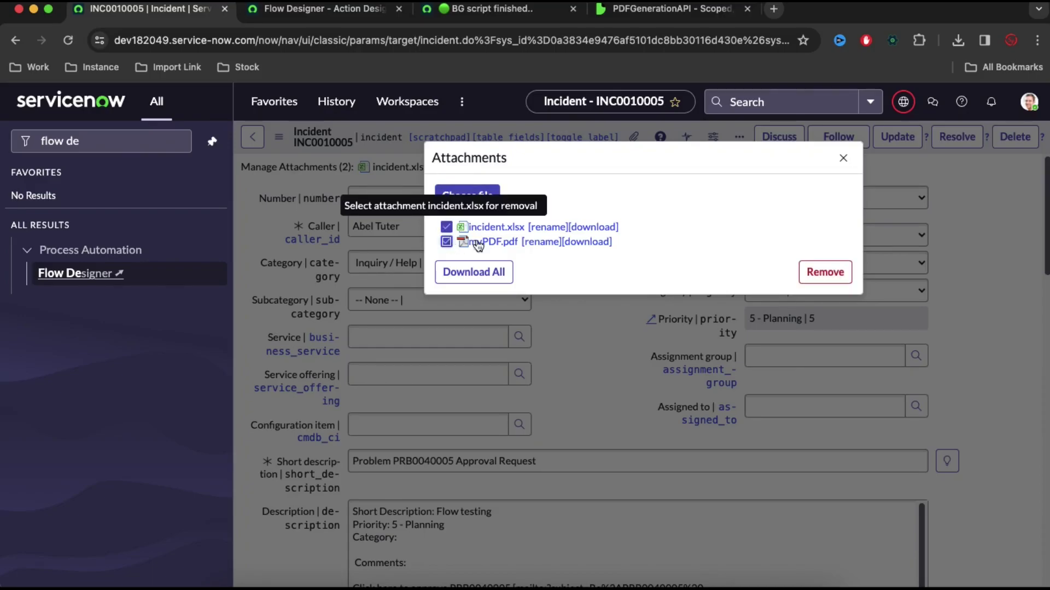
pyautogui.click(813, 275)
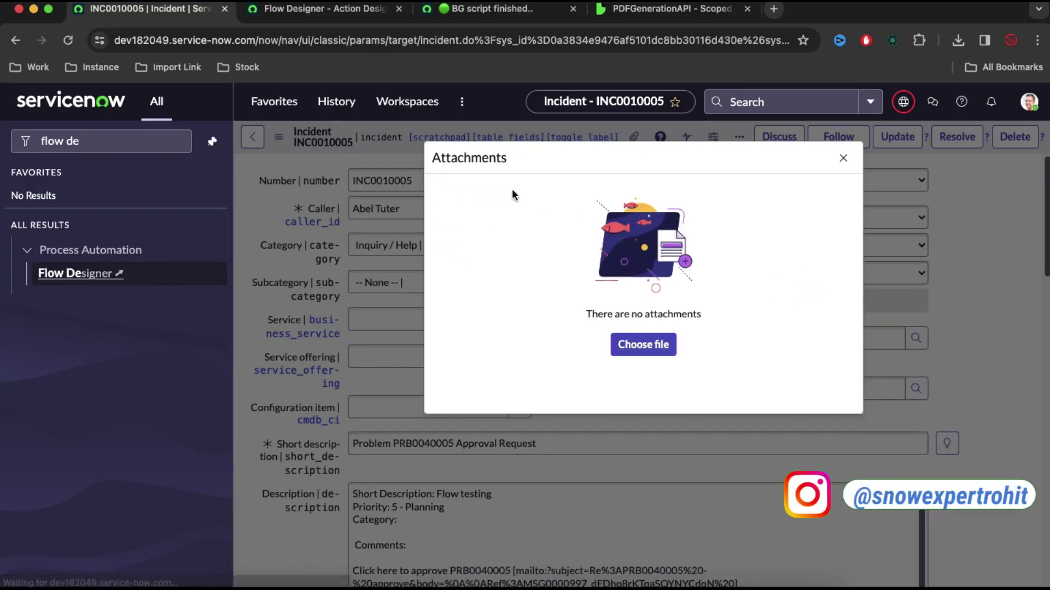
pyautogui.click(843, 158)
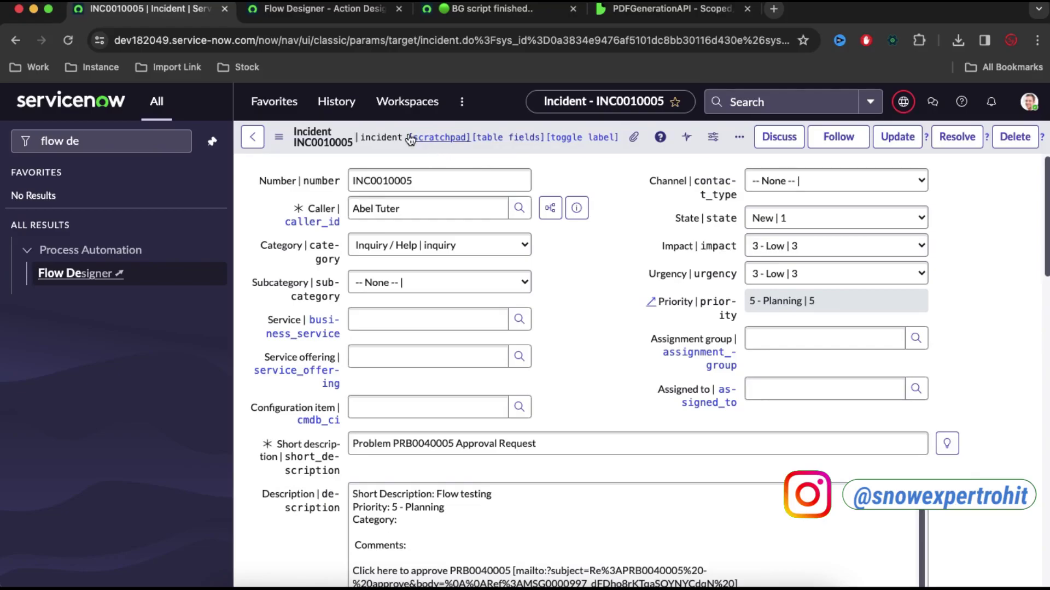
# Copy the incident's sys_id and test the PDF Generation action with table incident, the copied ID and attachment name test.
pyautogui.rightClick(378, 134)
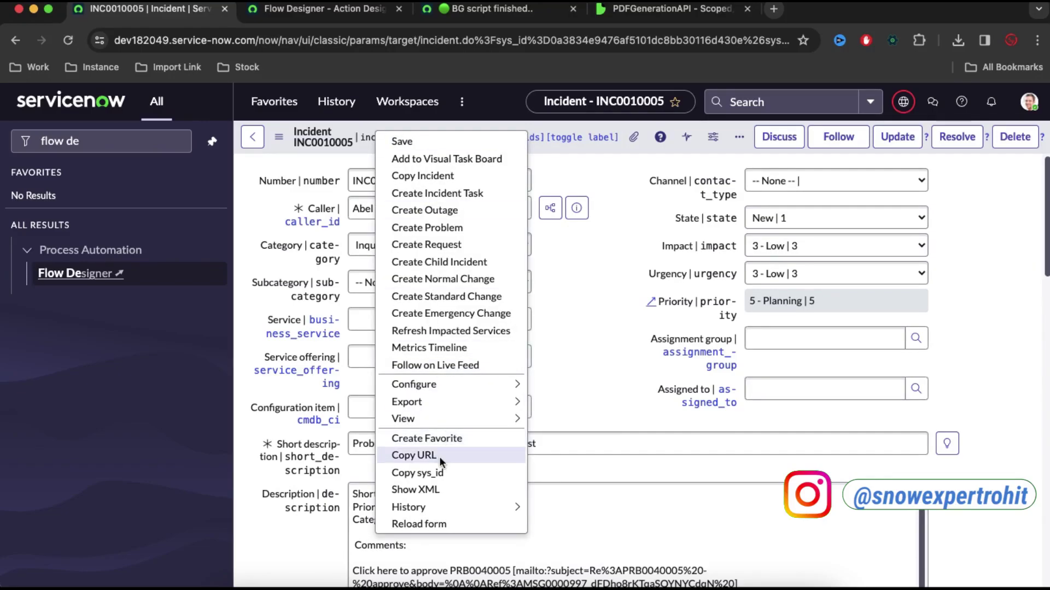
pyautogui.click(435, 475)
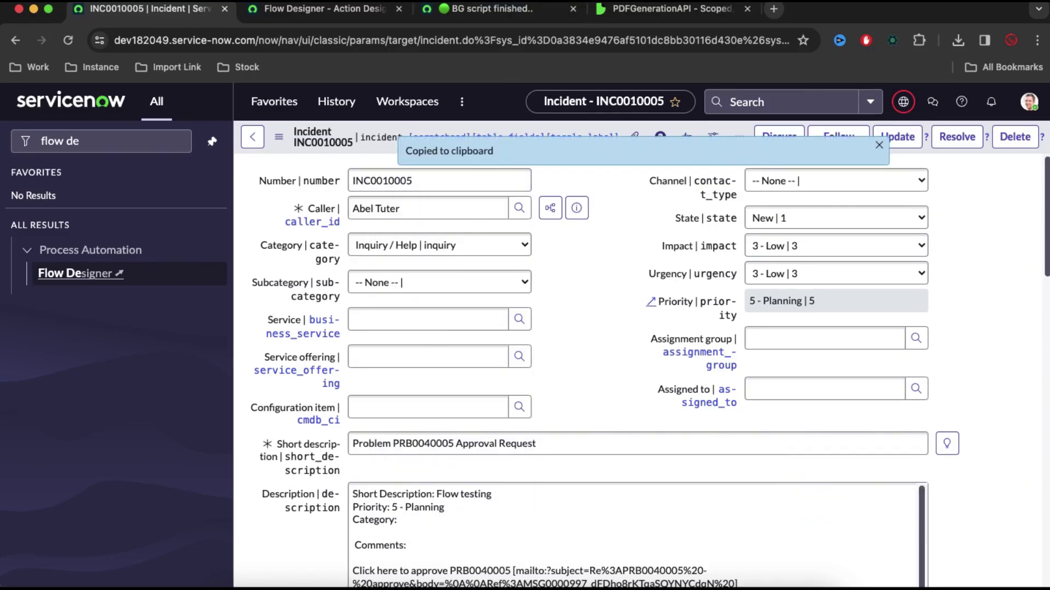
pyautogui.click(339, 12)
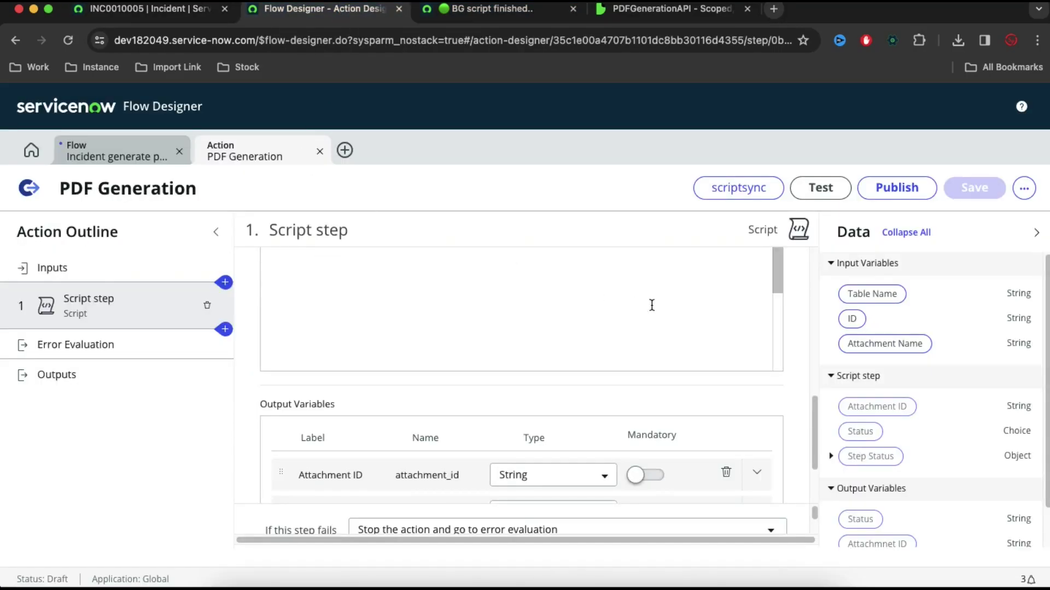
pyautogui.click(819, 188)
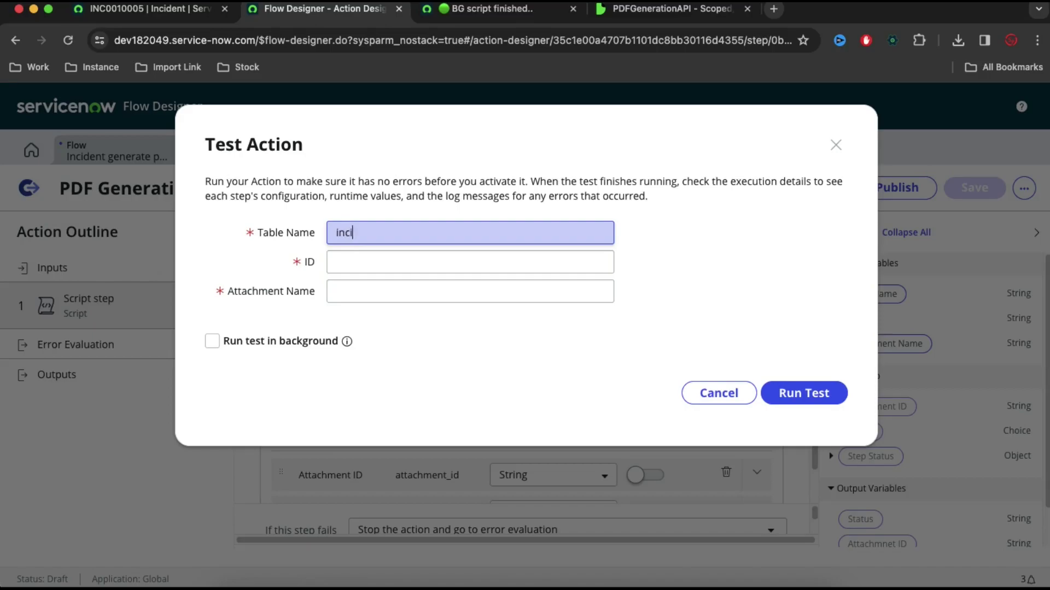
pyautogui.click(383, 262)
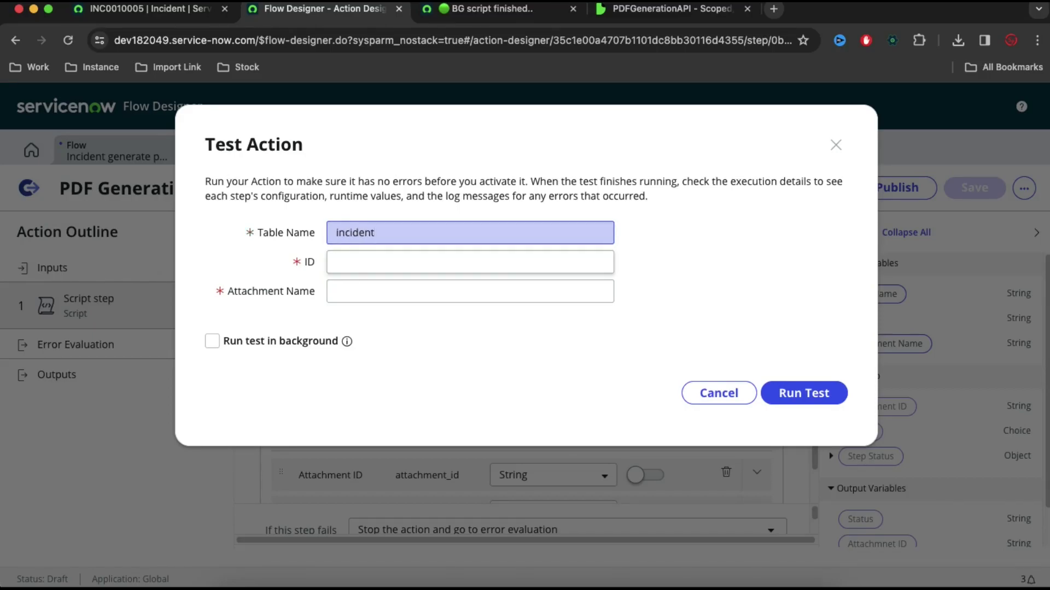
pyautogui.press('super+v')
pyautogui.click(383, 291)
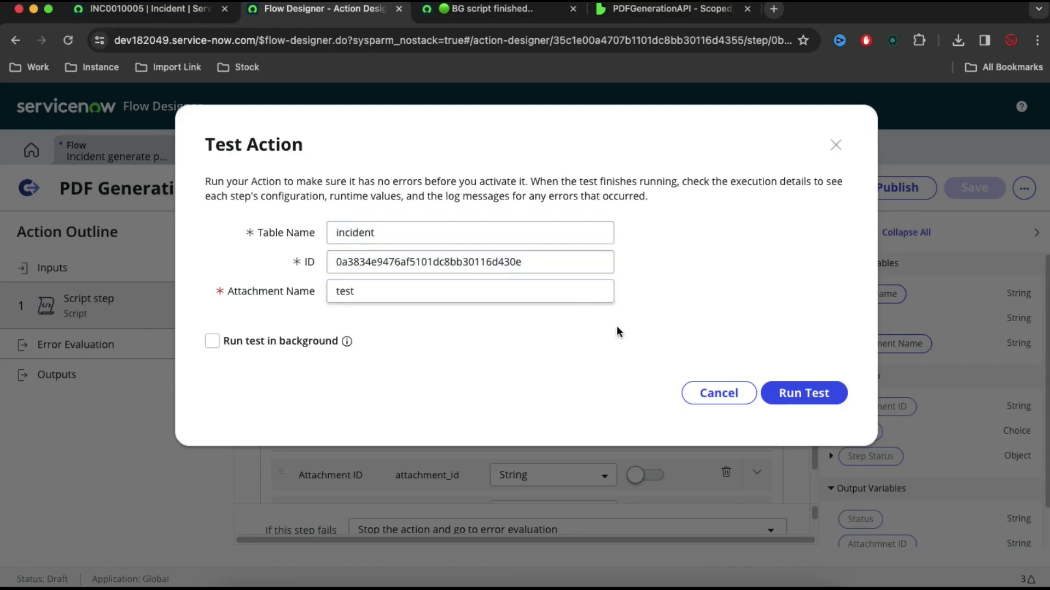
pyautogui.click(794, 403)
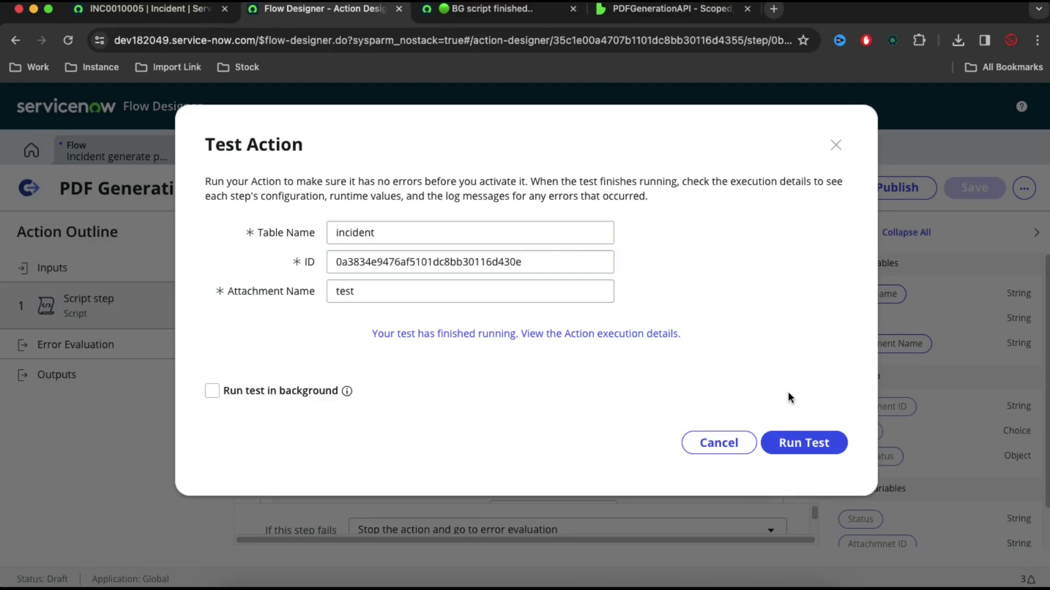
# Check the test run's output data in the execution details, and view the test.pdf attached to the incident.
pyautogui.click(621, 339)
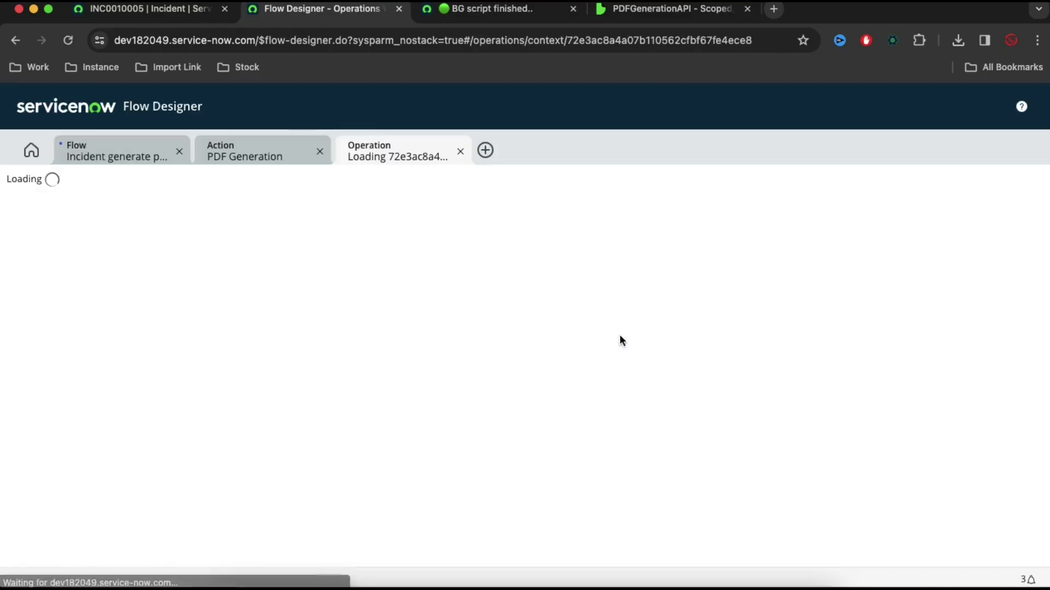
pyautogui.scroll(-5, 619, 335)
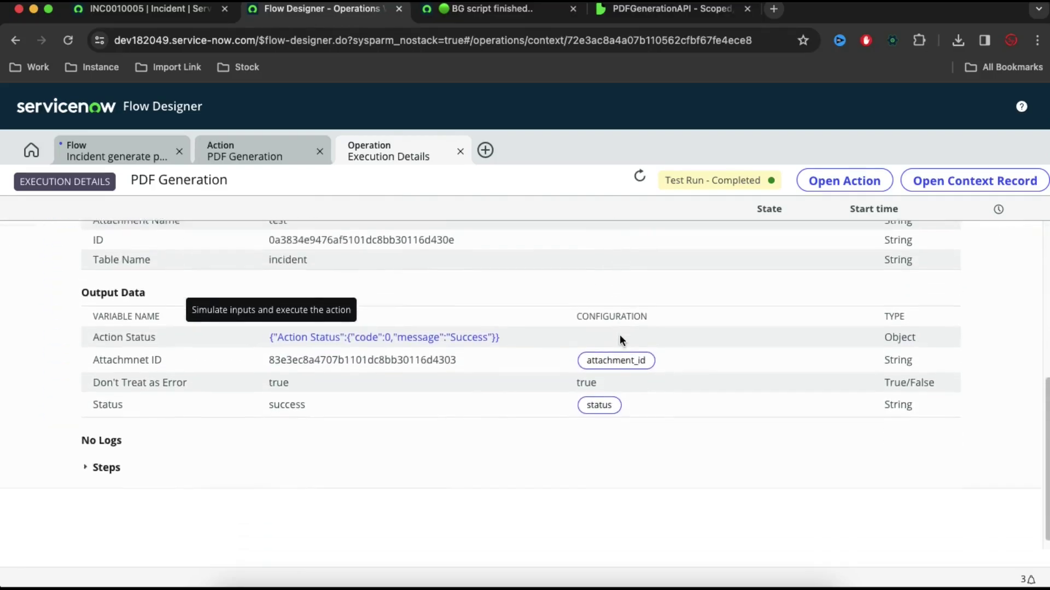
pyautogui.click(174, 16)
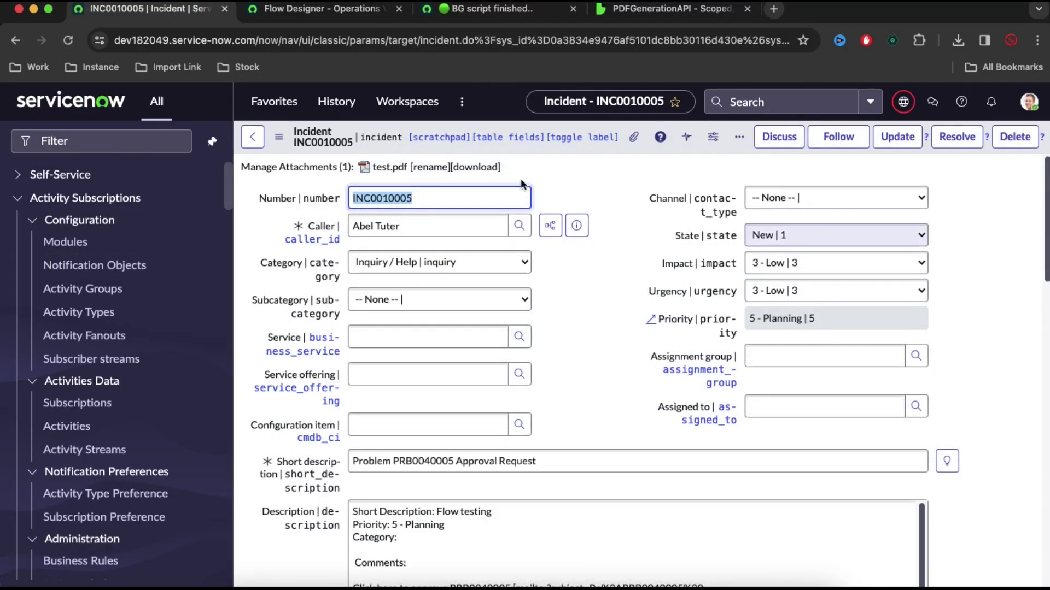
pyautogui.click(392, 168)
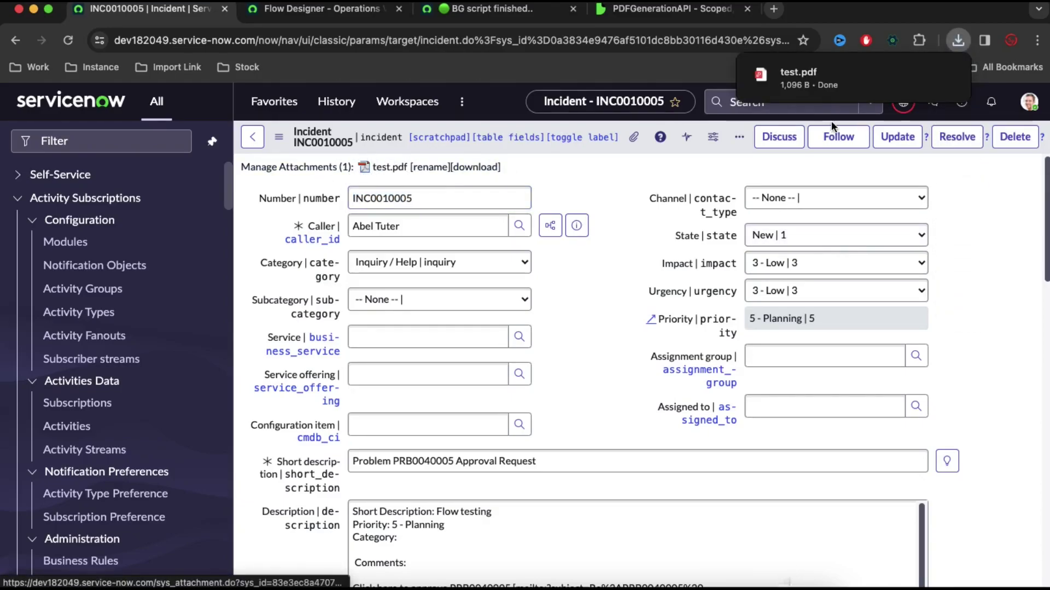
pyautogui.click(838, 77)
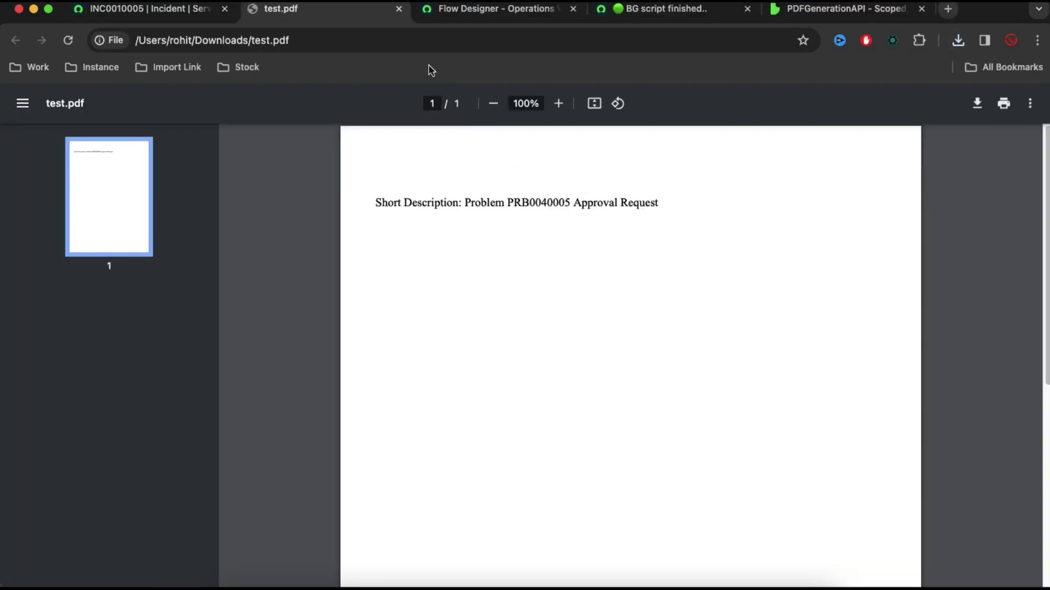
pyautogui.click(399, 9)
# Return to the PDF Generation action, close its test dialog and publish the action.
pyautogui.click(332, 12)
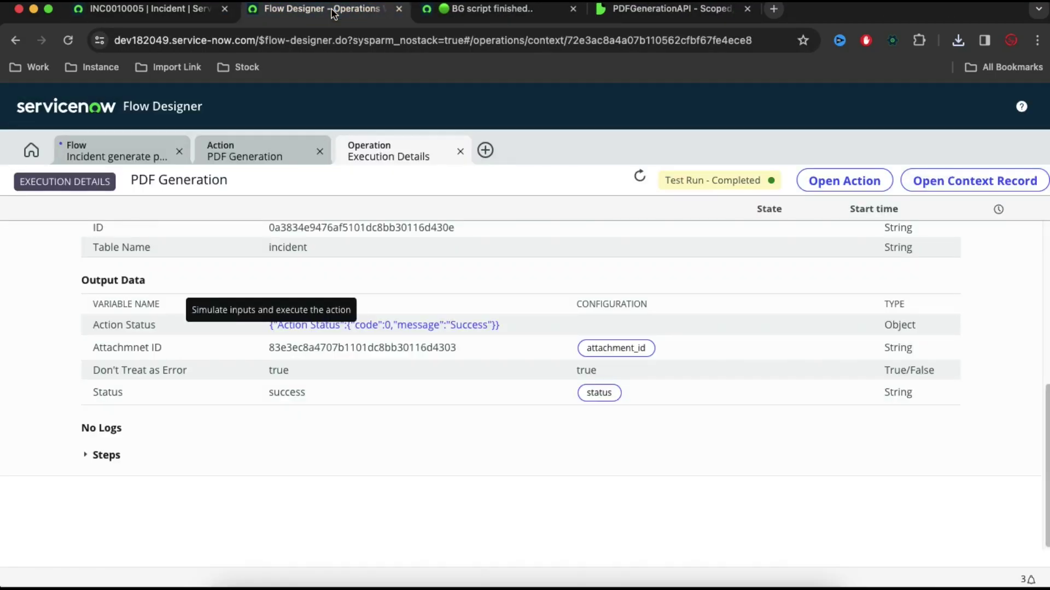
pyautogui.click(263, 144)
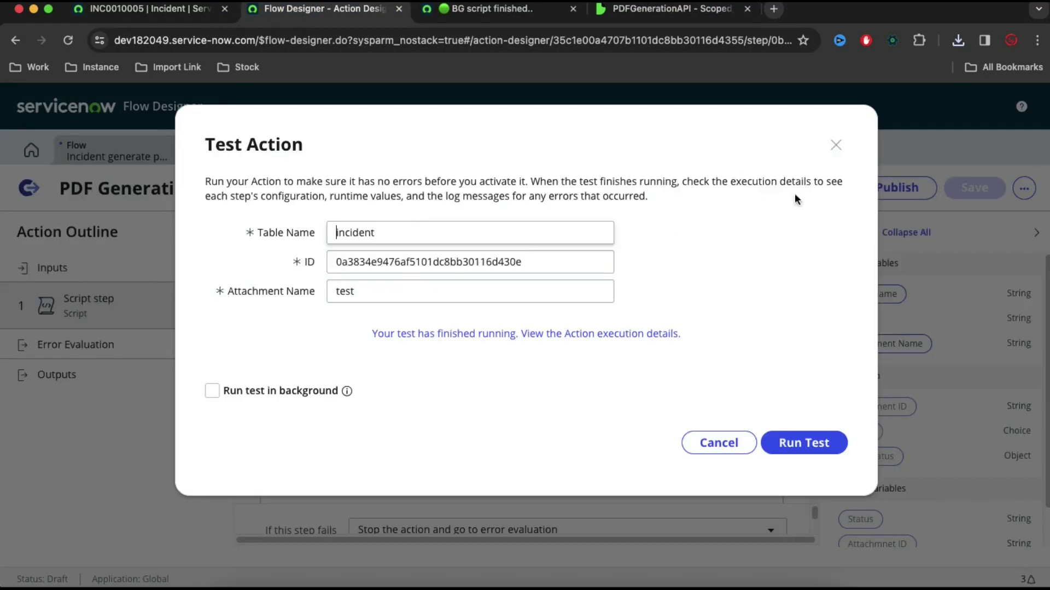
pyautogui.click(835, 144)
pyautogui.click(871, 185)
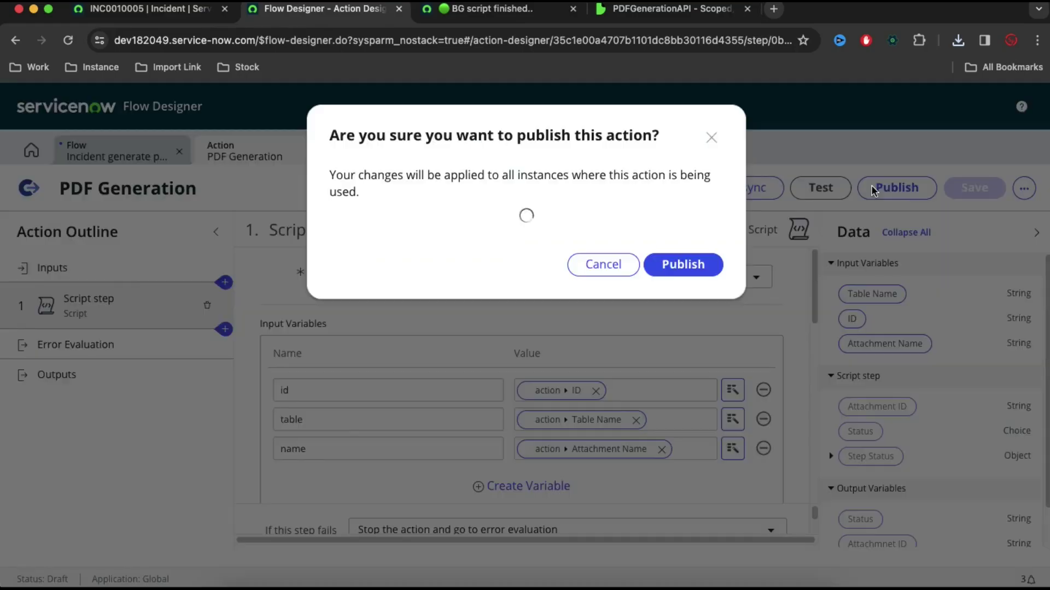
pyautogui.click(708, 268)
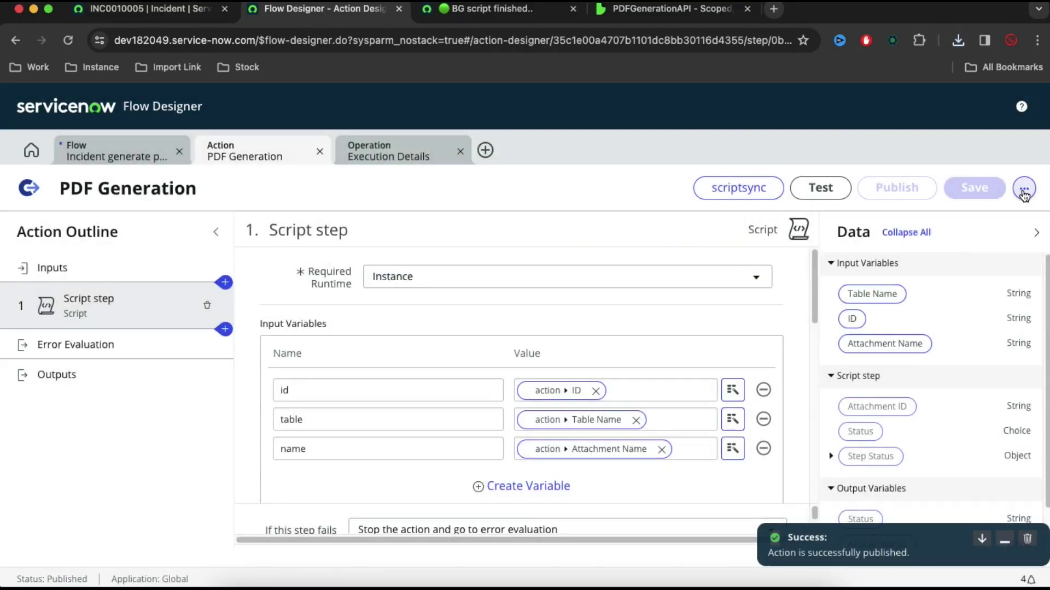
pyautogui.click(1024, 191)
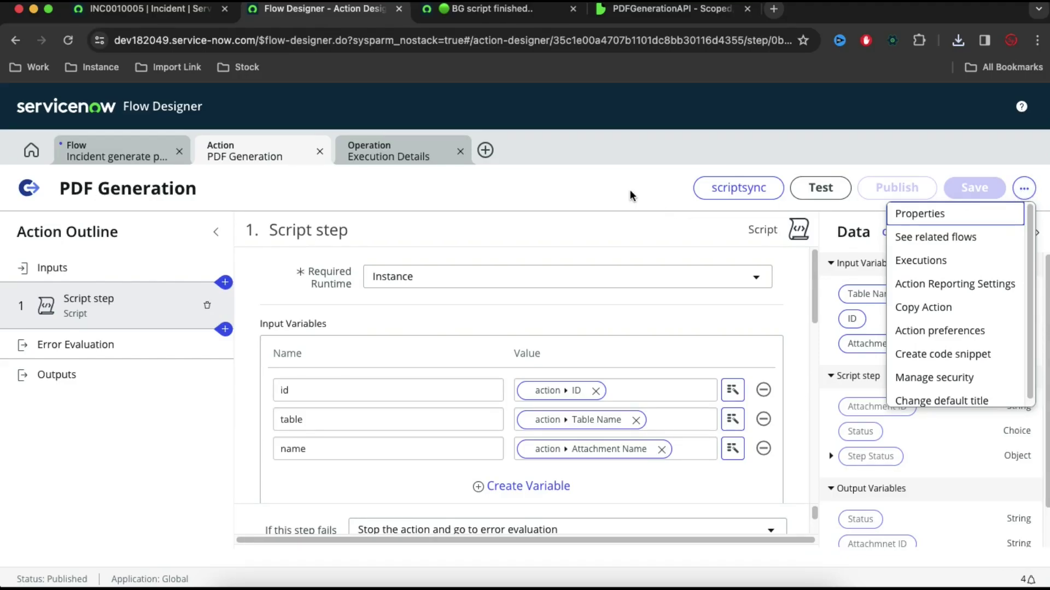
# Save the Incident generate pdf at resolve flow and reload the Flow Designer page.
pyautogui.click(97, 155)
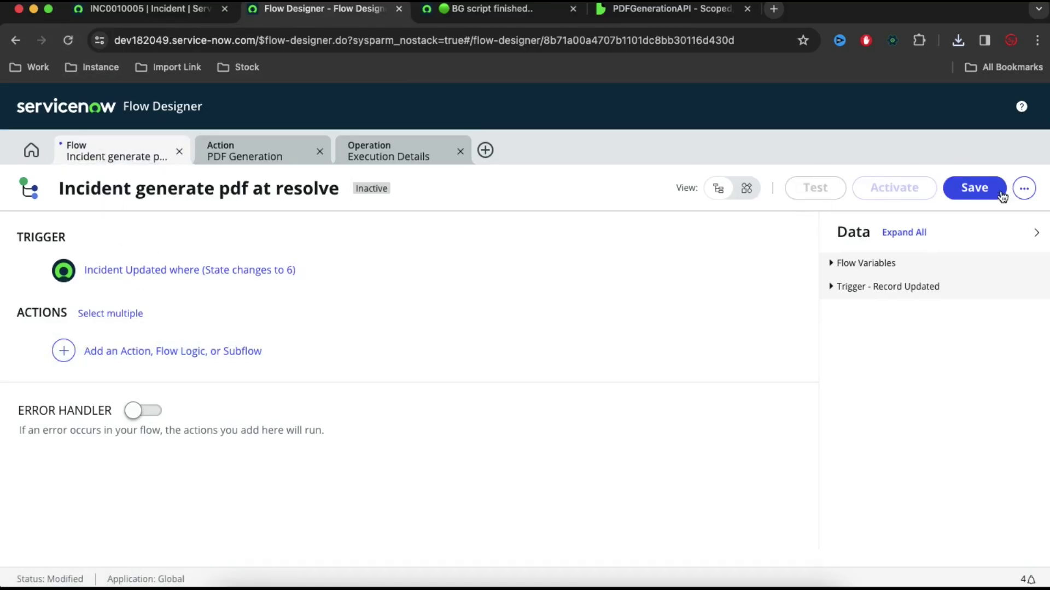
pyautogui.click(974, 188)
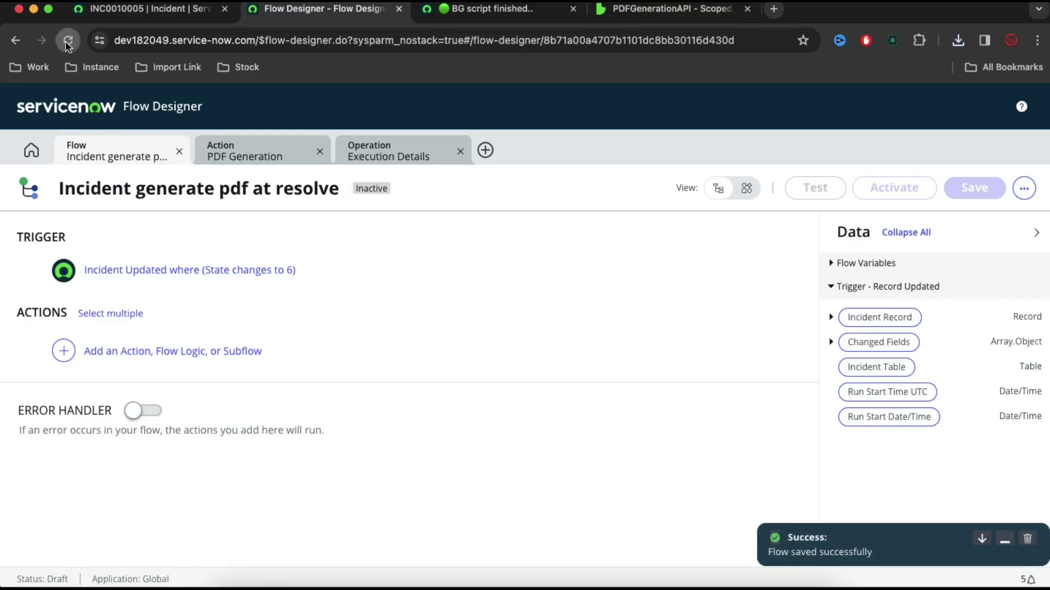
pyautogui.click(66, 42)
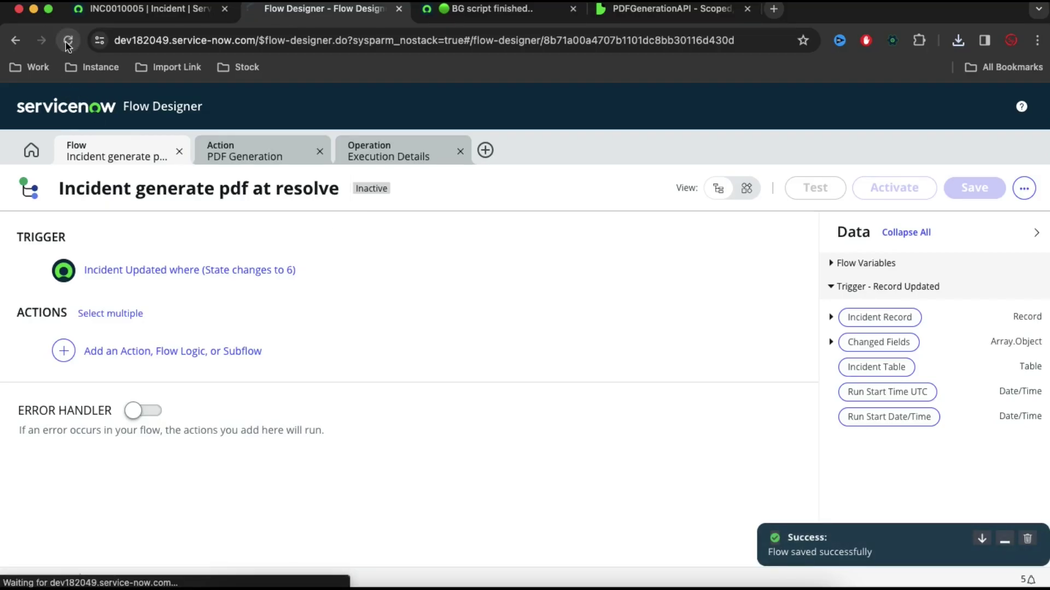
# Add the custom PDF Generation action to the Incident generate pdf at resolve flow.
pyautogui.click(191, 351)
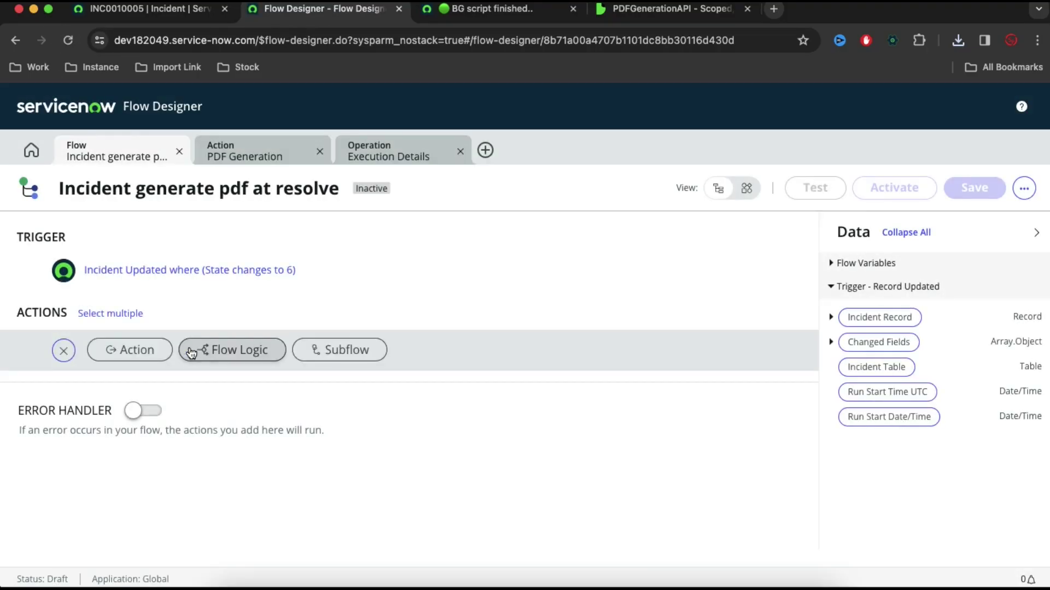
pyautogui.click(152, 355)
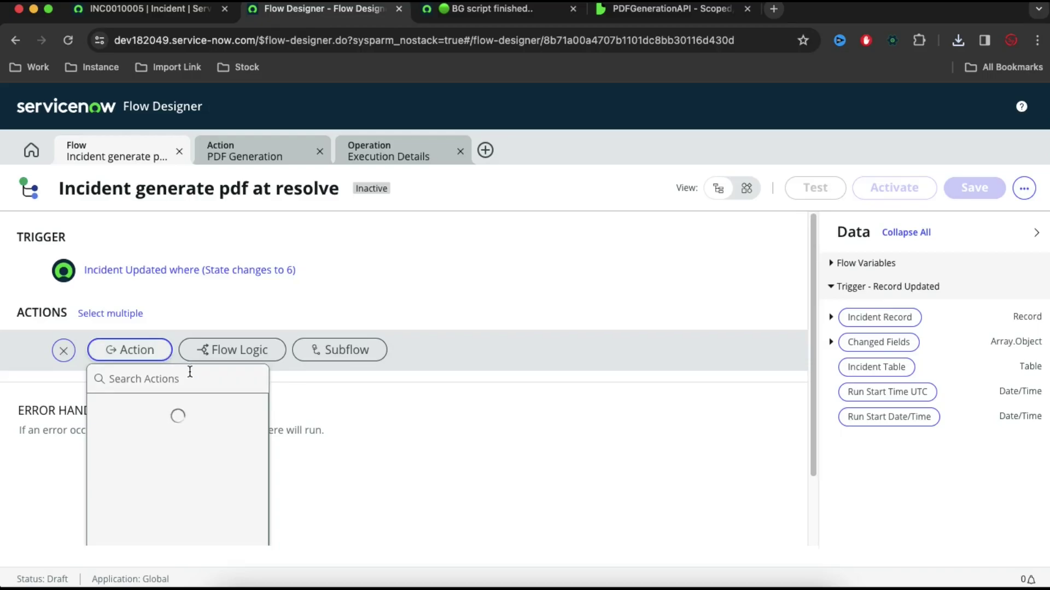
pyautogui.scroll(-2, 188, 375)
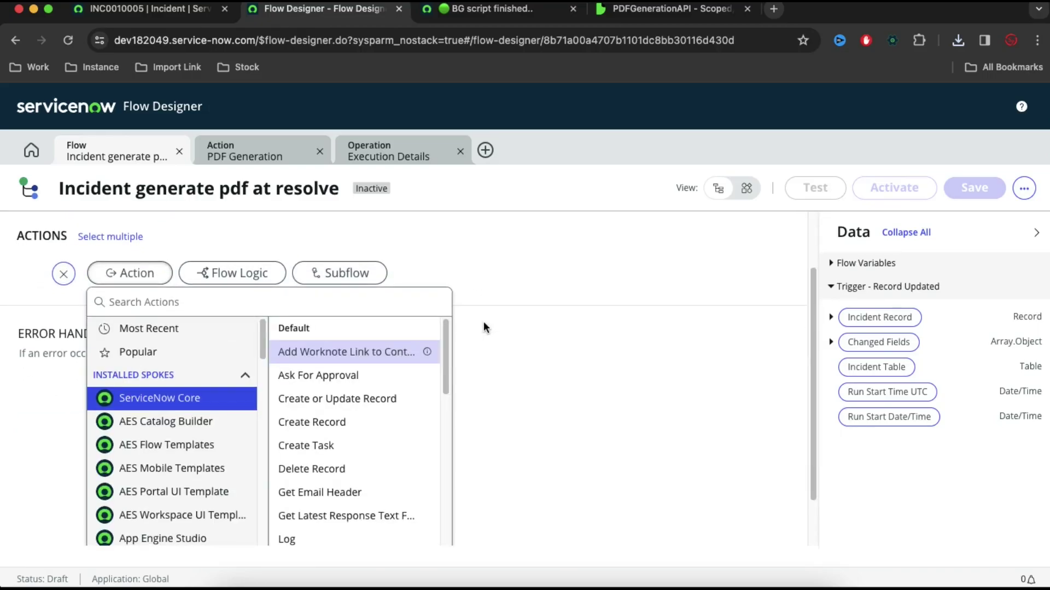
pyautogui.click(216, 307)
pyautogui.write('pdf')
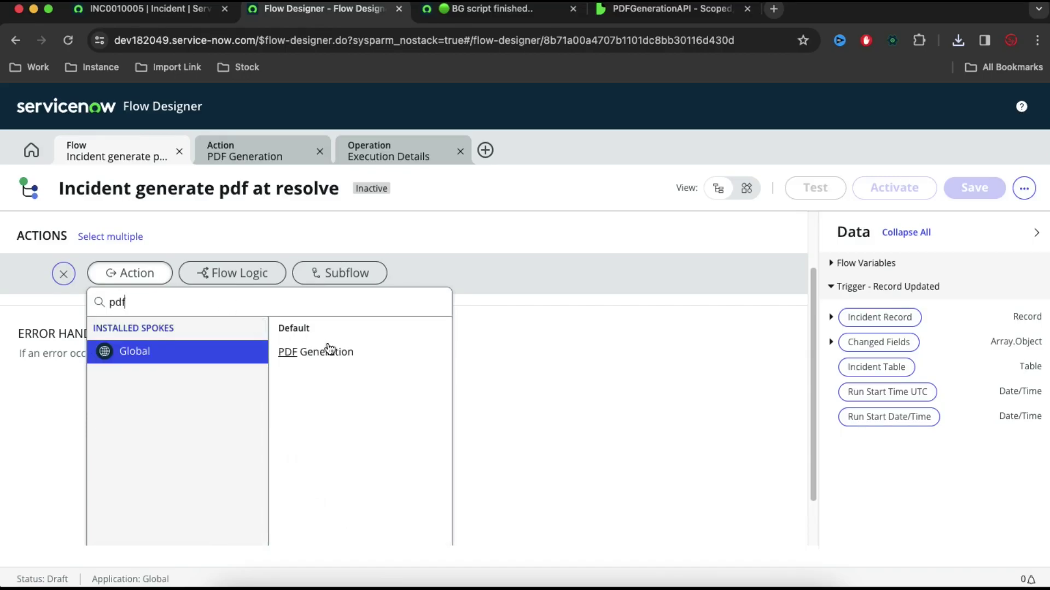
pyautogui.click(346, 354)
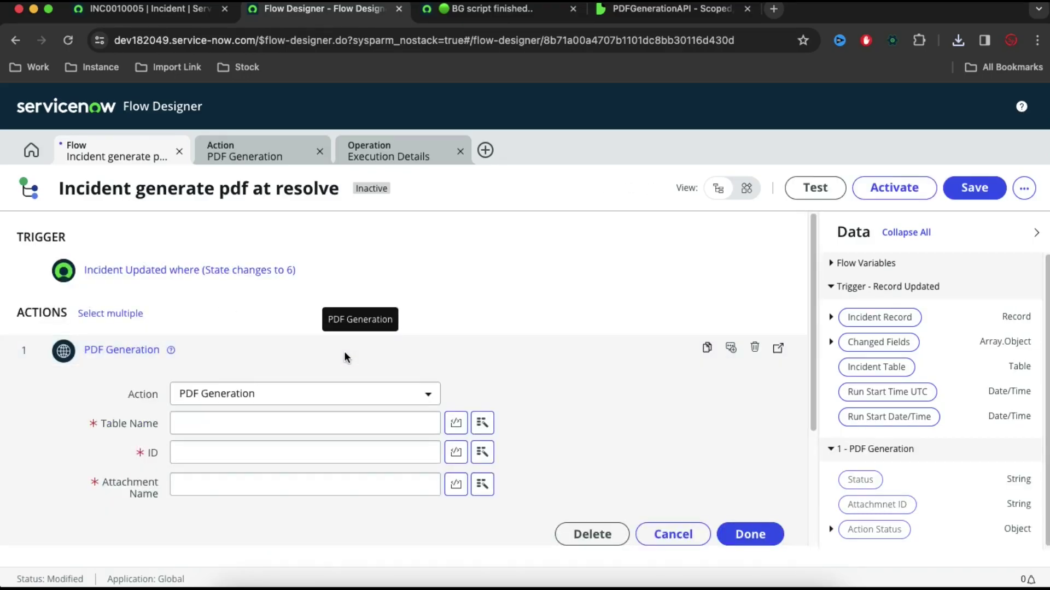
# Set the PDF Generation action's Table Name to the trigger's Incident Table.
pyautogui.click(290, 422)
pyautogui.click(481, 422)
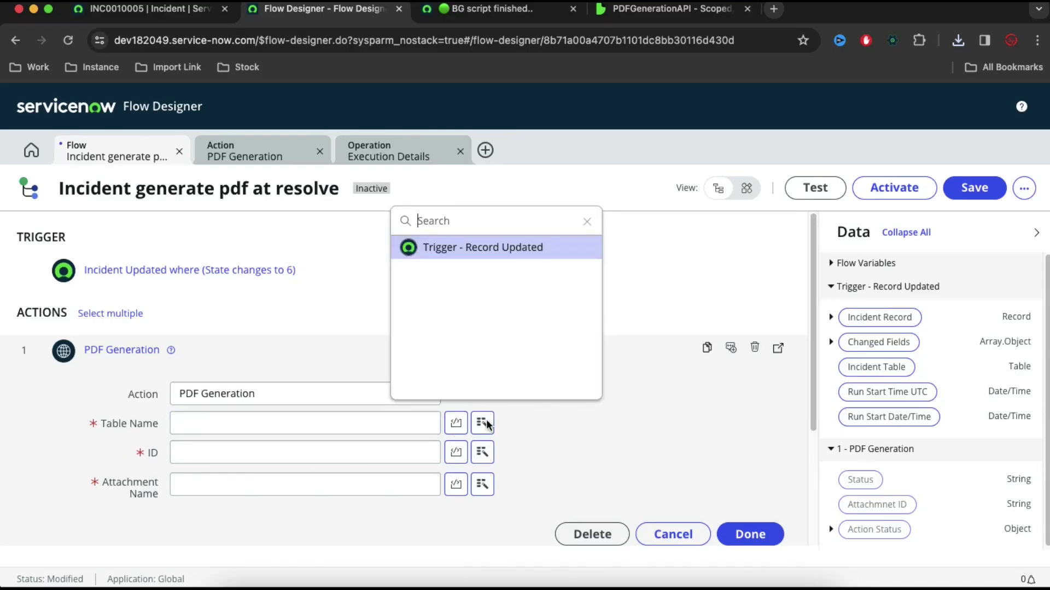
pyautogui.click(492, 252)
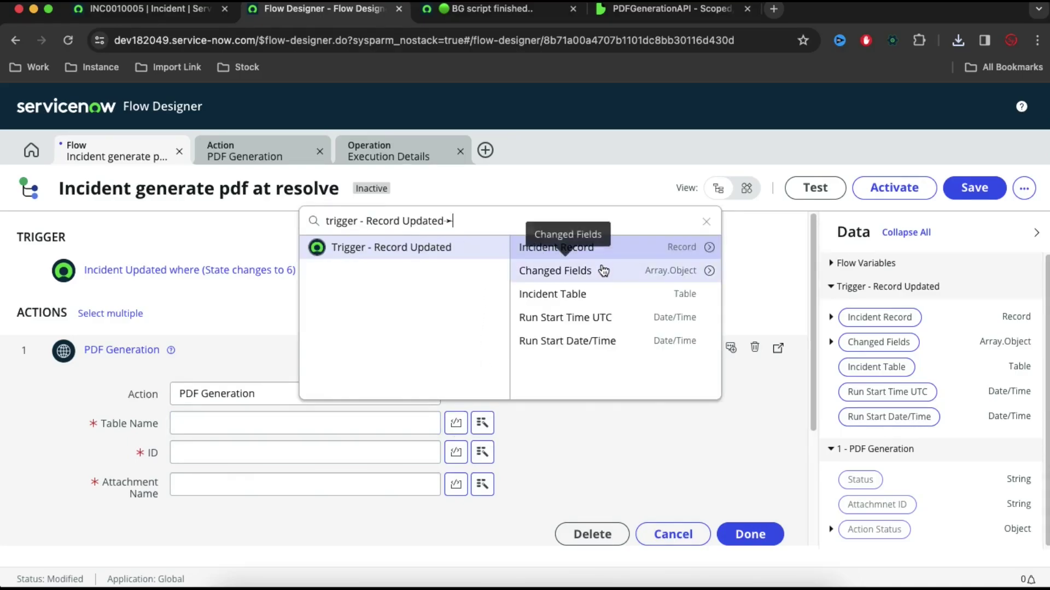
pyautogui.click(588, 302)
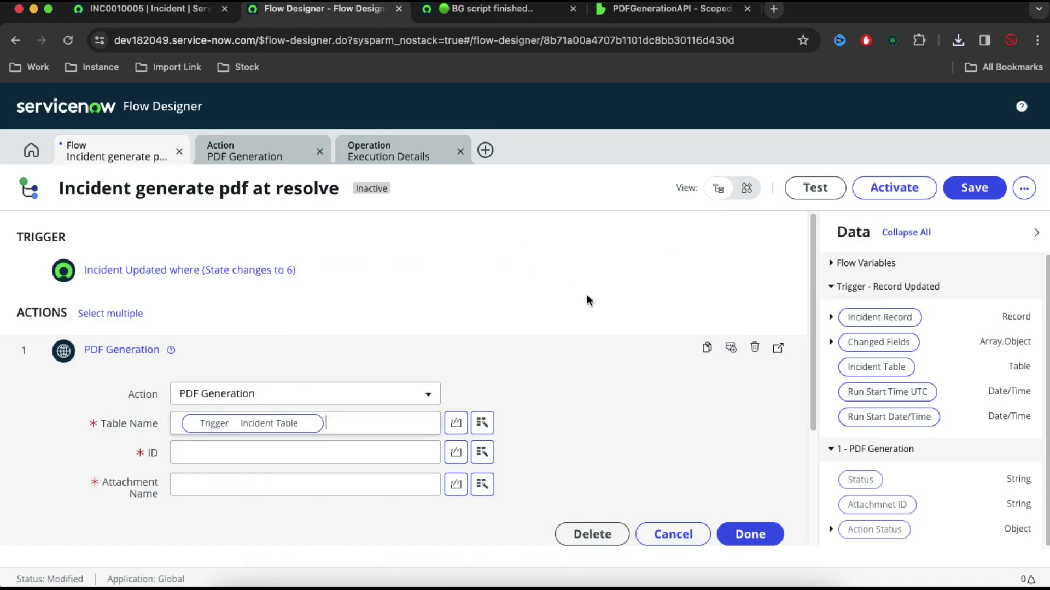
# Set the PDF Generation action's ID to the Sys ID of the trigger's Incident Record.
pyautogui.click(483, 453)
pyautogui.click(505, 276)
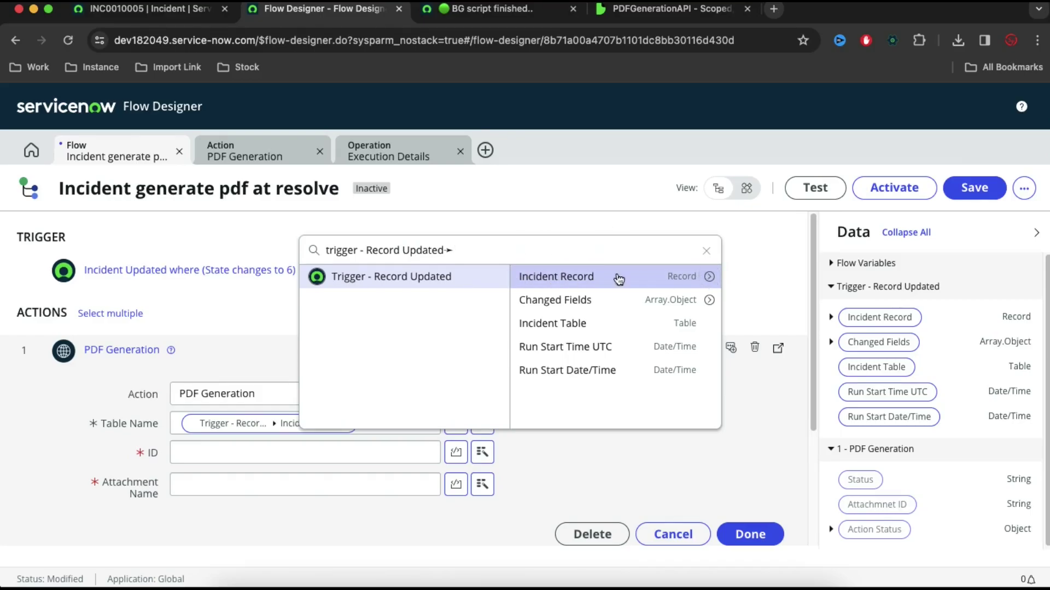
pyautogui.click(579, 273)
pyautogui.write('sys')
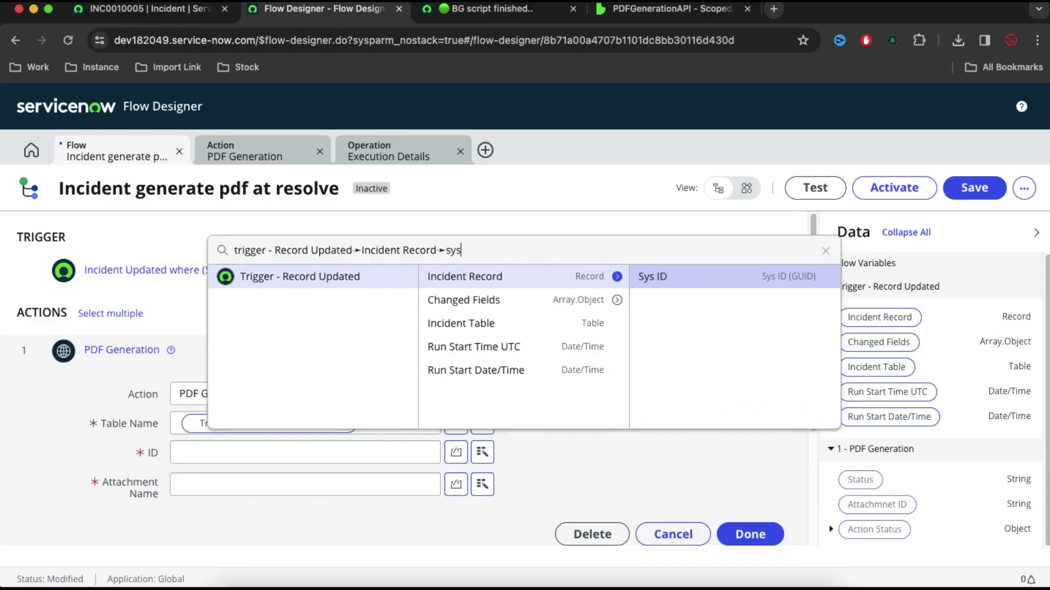
pyautogui.click(716, 282)
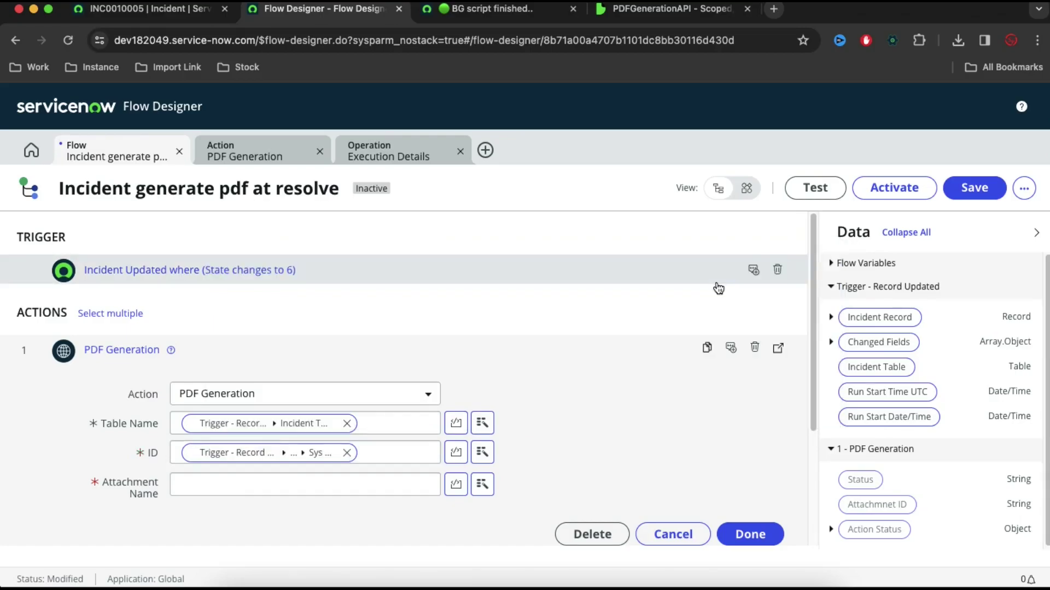
# Set the Attachment Name to the Number of the trigger's Incident Record.
pyautogui.click(328, 476)
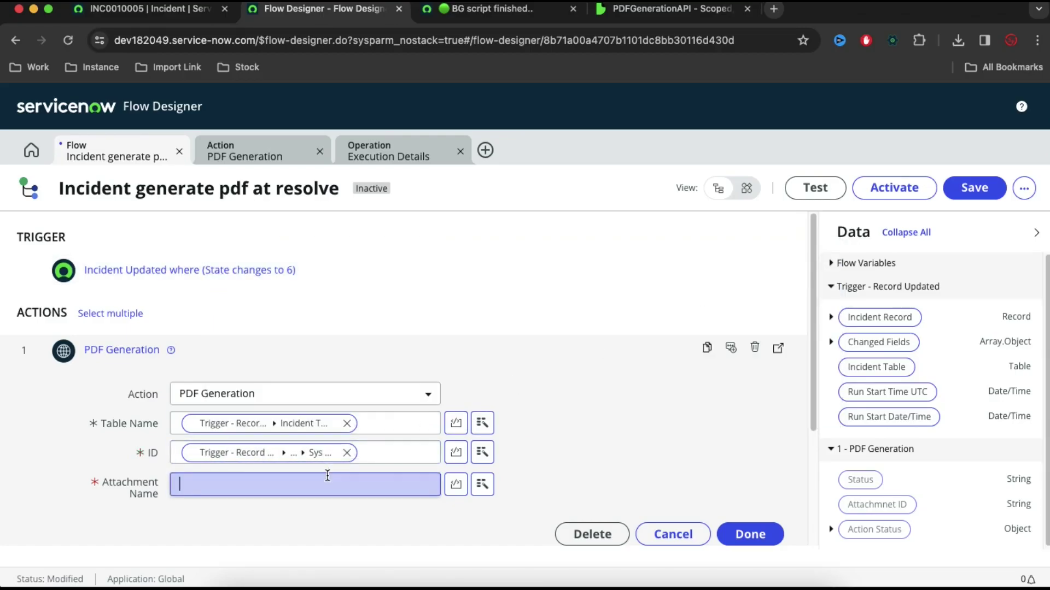
pyautogui.click(482, 483)
pyautogui.click(551, 314)
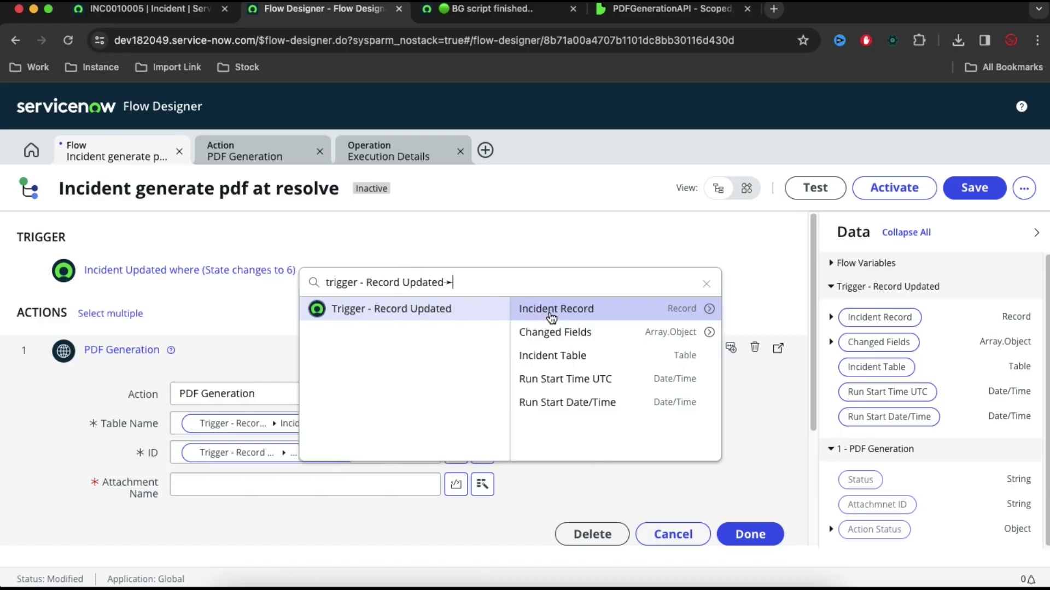
pyautogui.click(697, 308)
pyautogui.write('ident Record➛i')
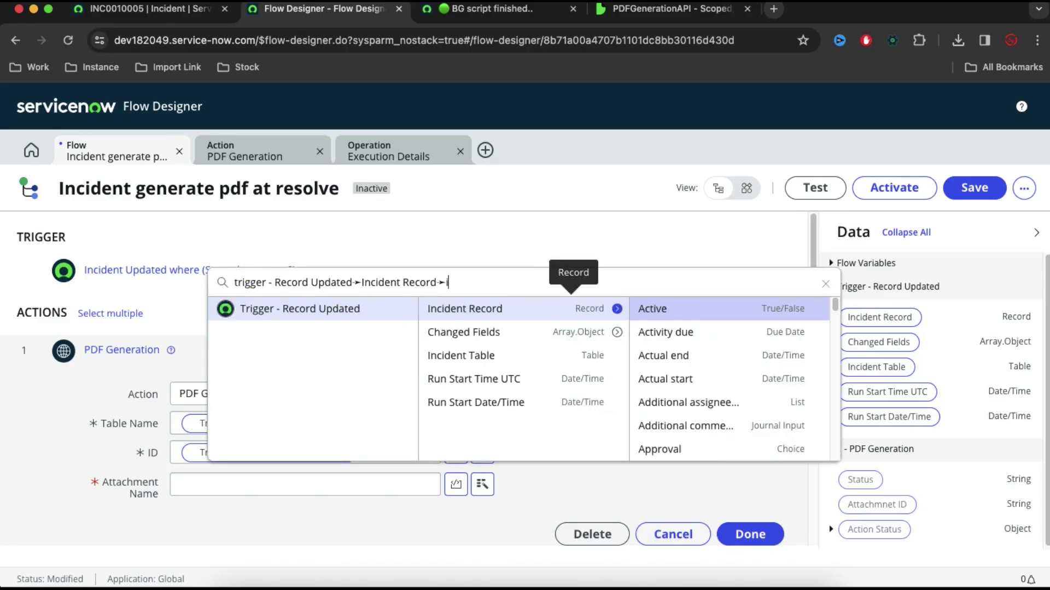
pyautogui.press('BackSpace')
pyautogui.write('nu')
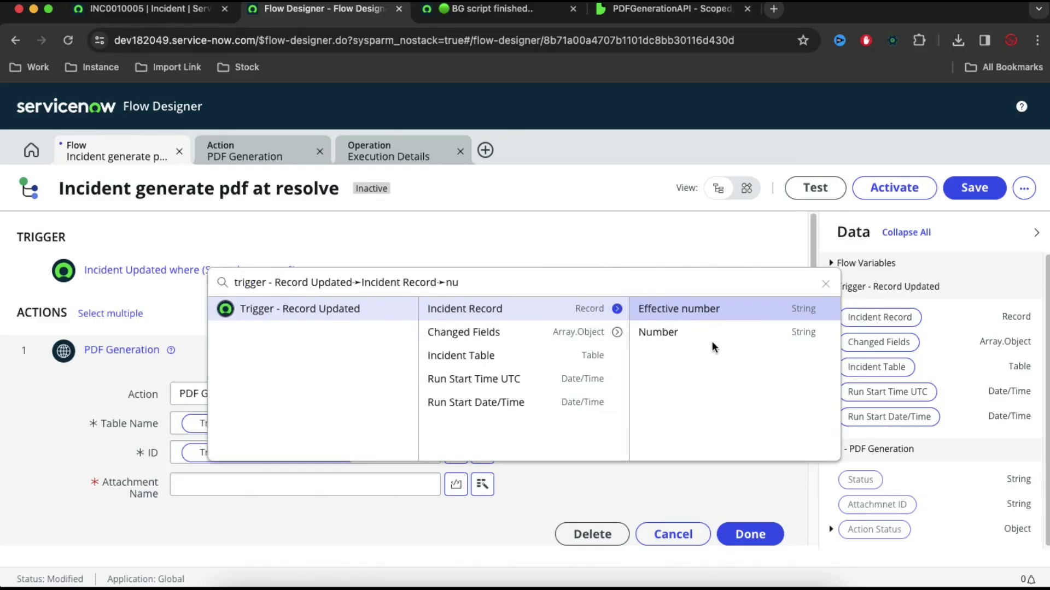
pyautogui.click(683, 336)
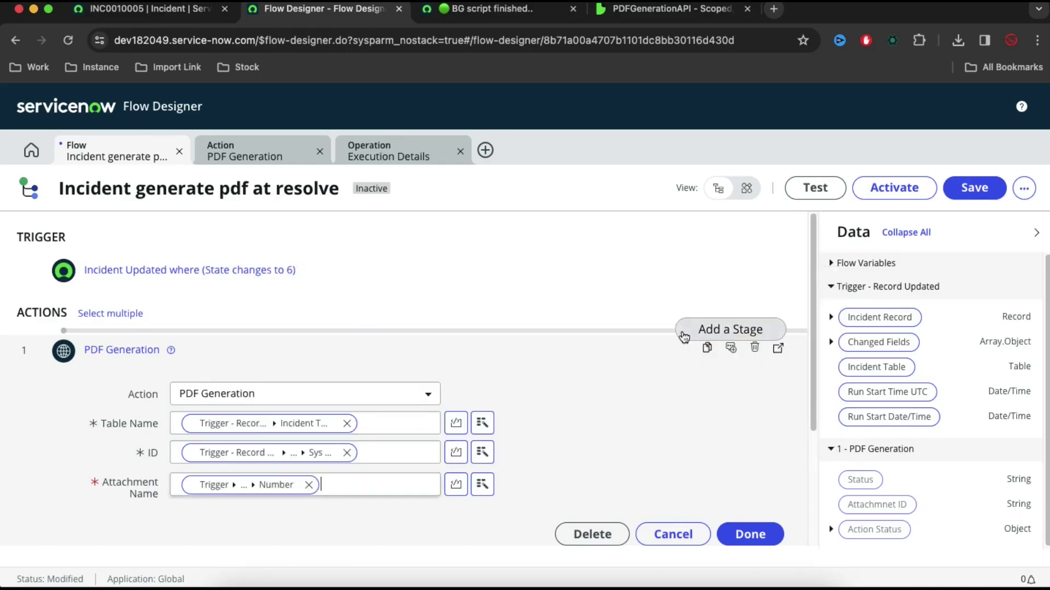
# Append the trigger's Run Start Time UTC to the Attachment Name after the incident number.
pyautogui.click(482, 485)
pyautogui.click(521, 309)
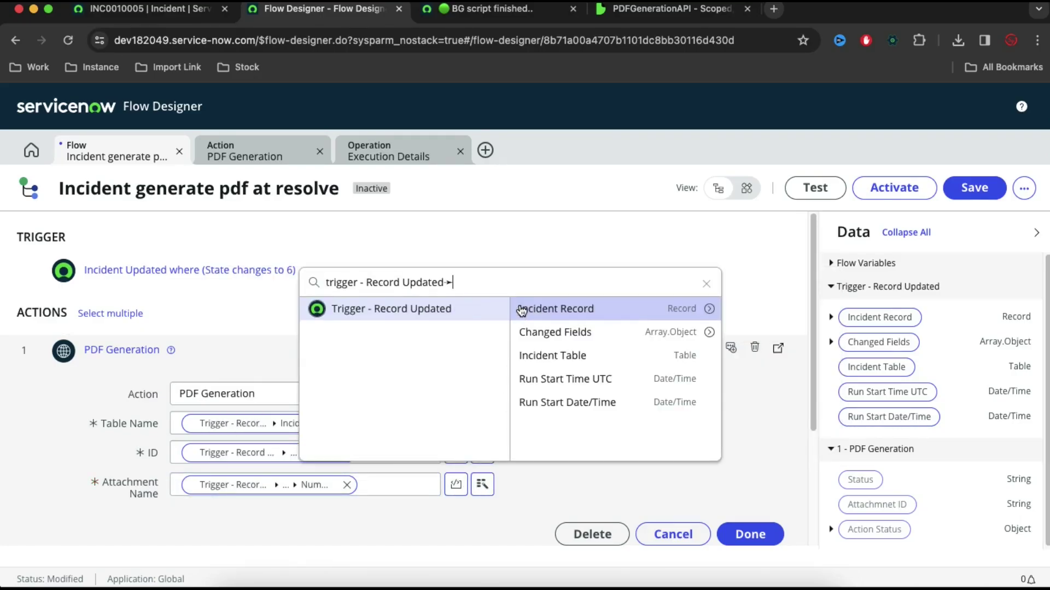
pyautogui.click(602, 384)
pyautogui.scroll(-1, 710, 492)
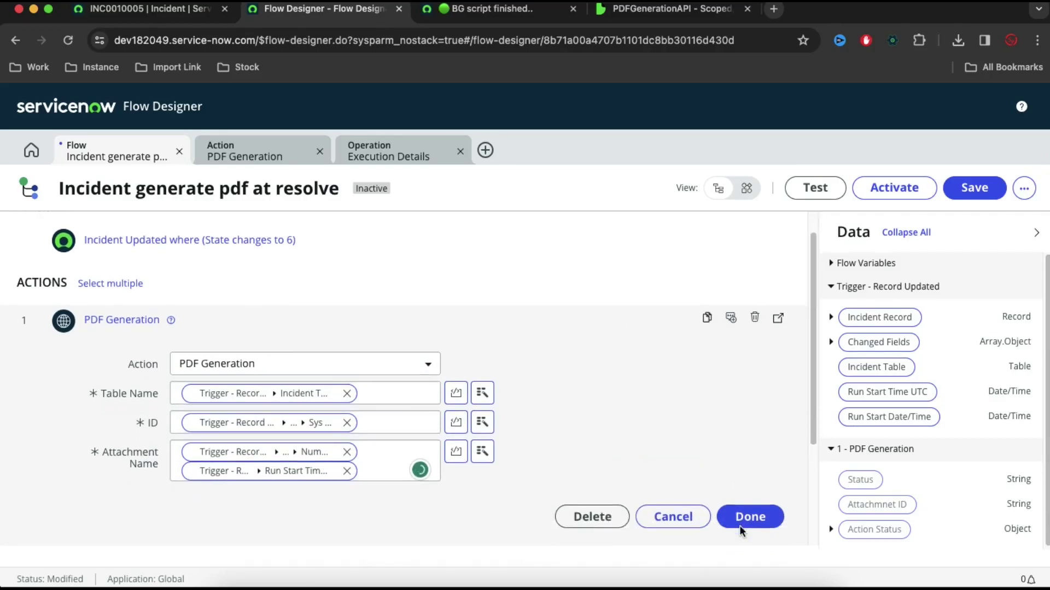
# Finish the PDF Generation action's configuration and activate the flow.
pyautogui.click(748, 545)
pyautogui.scroll(1, 748, 525)
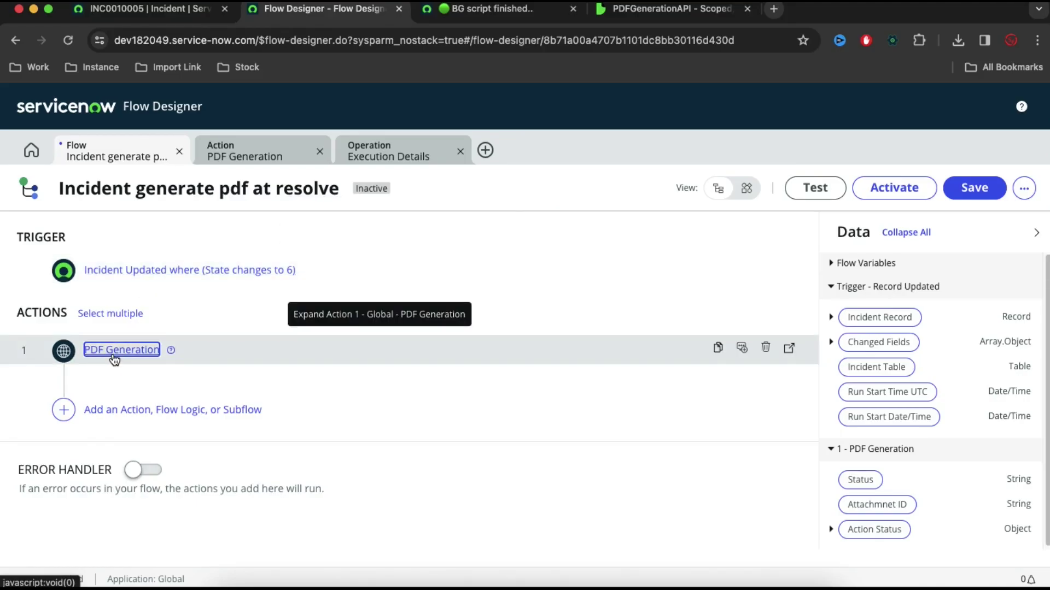
pyautogui.click(894, 187)
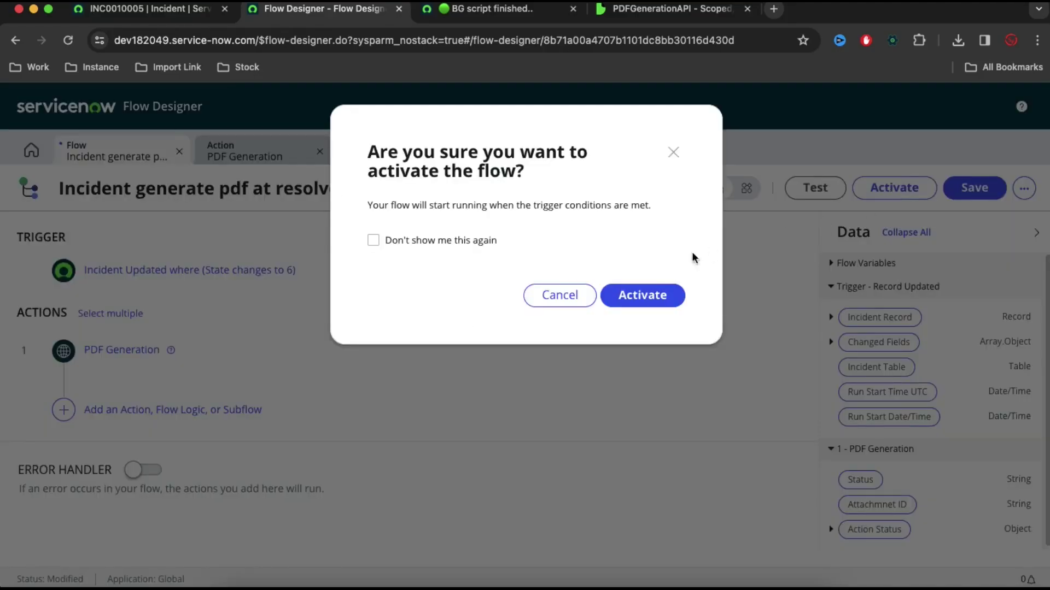
pyautogui.click(637, 295)
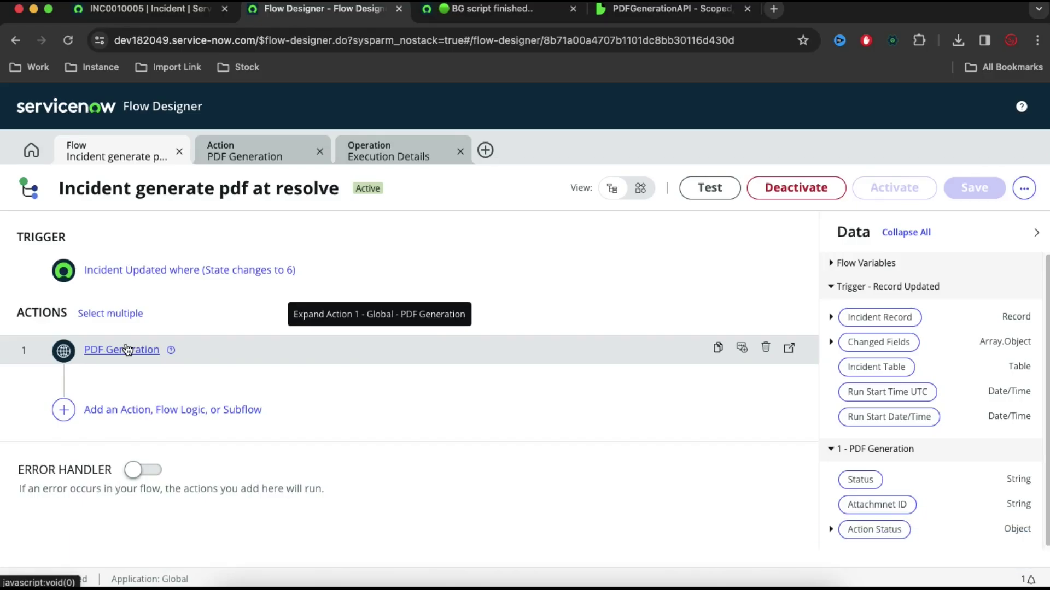
# Return to the incident page, filter the navigator for incident and open a blank form for a new incident.
pyautogui.hotkey('ctrl', 'shift', 'Tab')
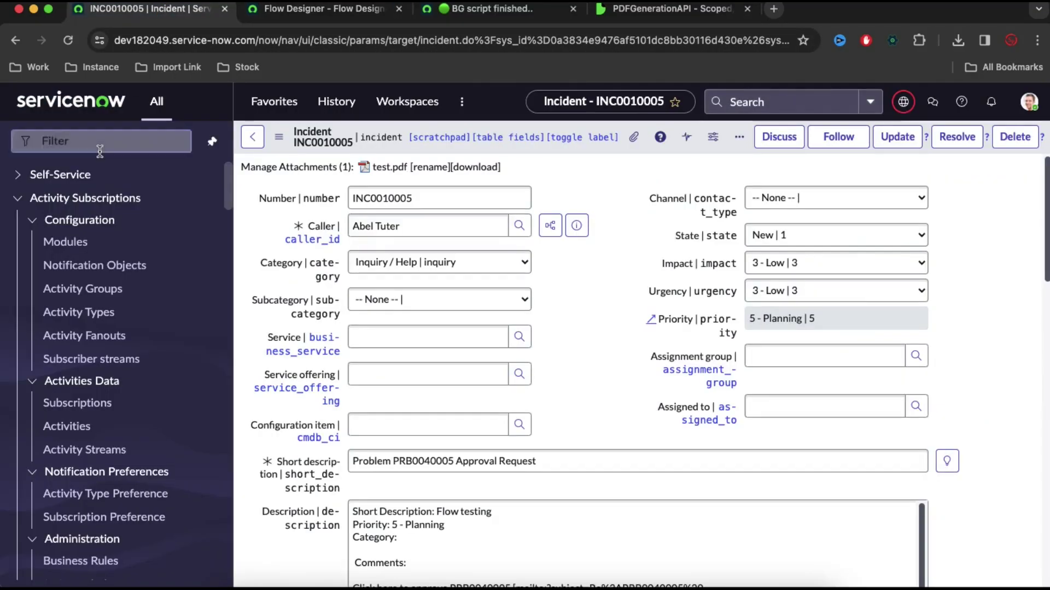
pyautogui.write('inci')
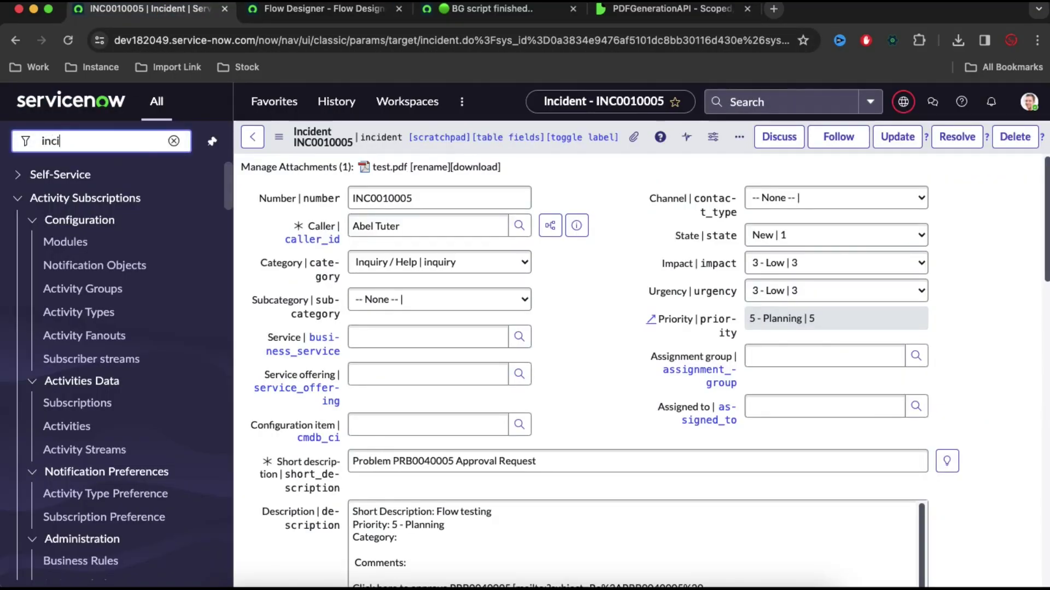
pyautogui.write('dent')
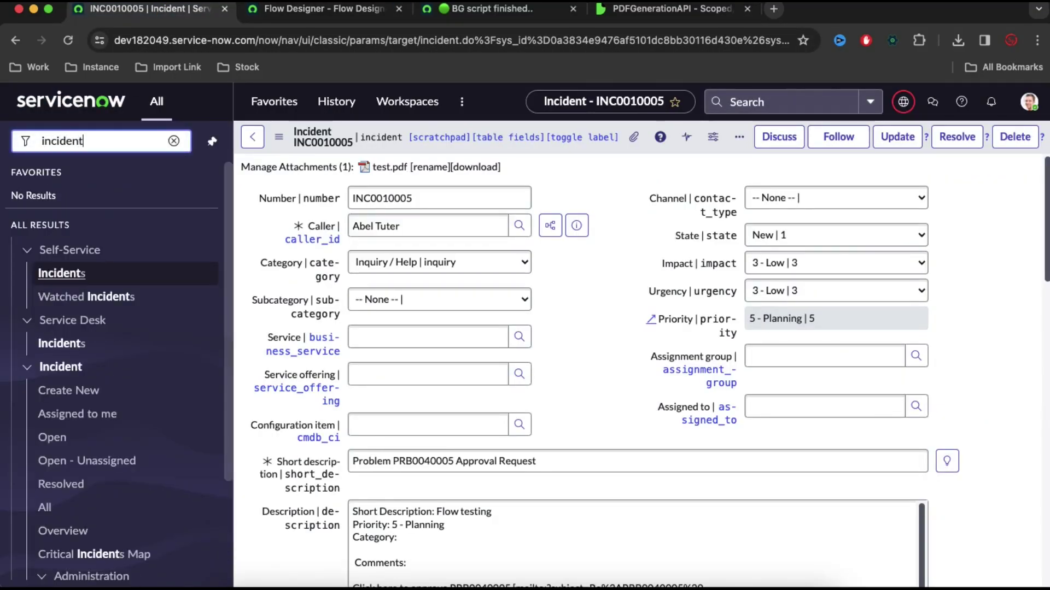
pyautogui.click(68, 392)
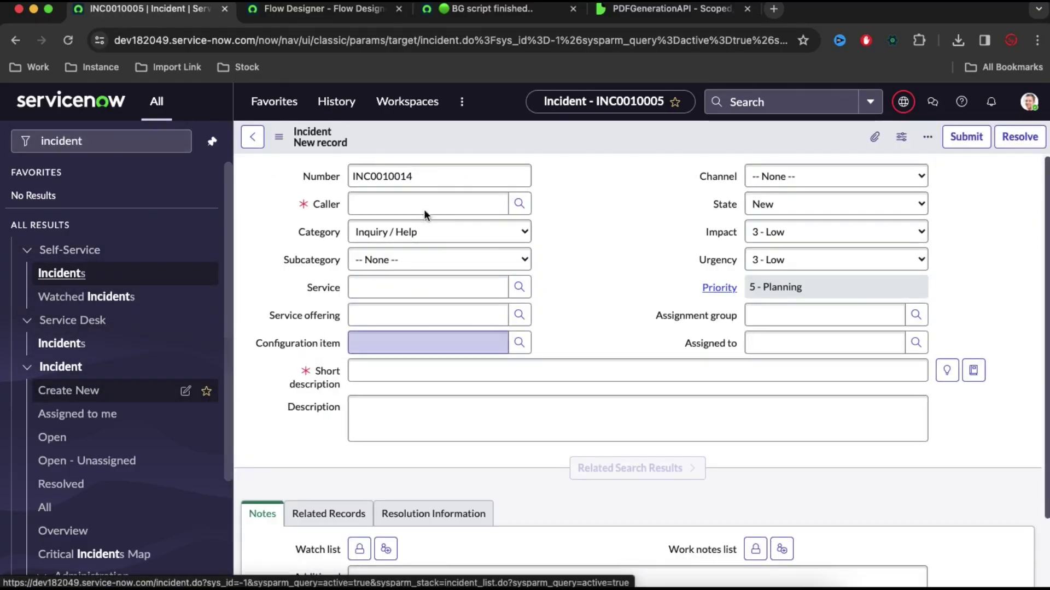
# Fill in the new incident's caller, short description testing and description testing 12345, and save the record.
pyautogui.click(425, 210)
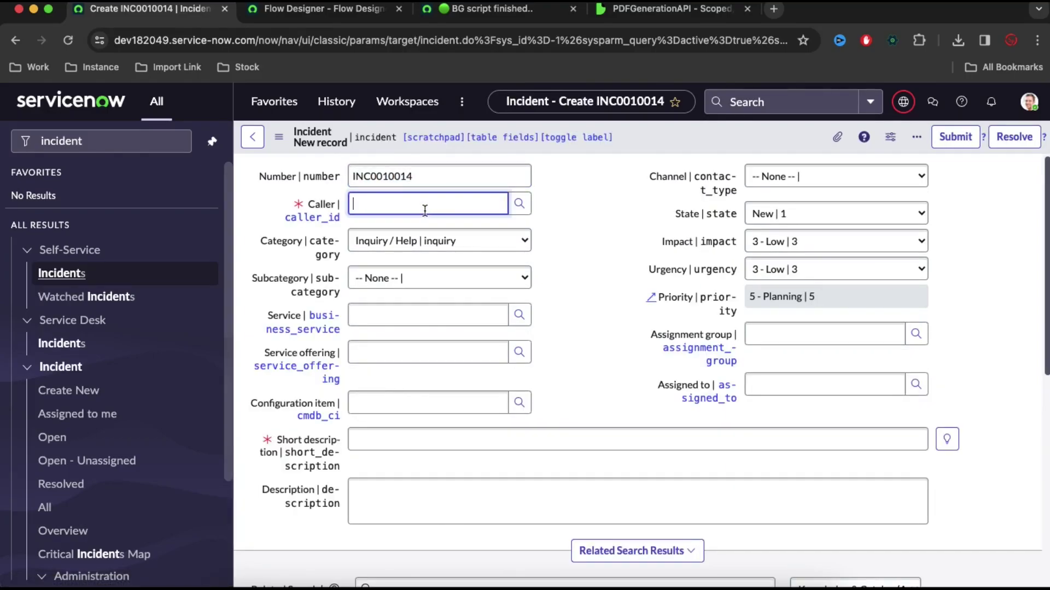
pyautogui.click(519, 203)
pyautogui.click(82, 347)
pyautogui.click(382, 440)
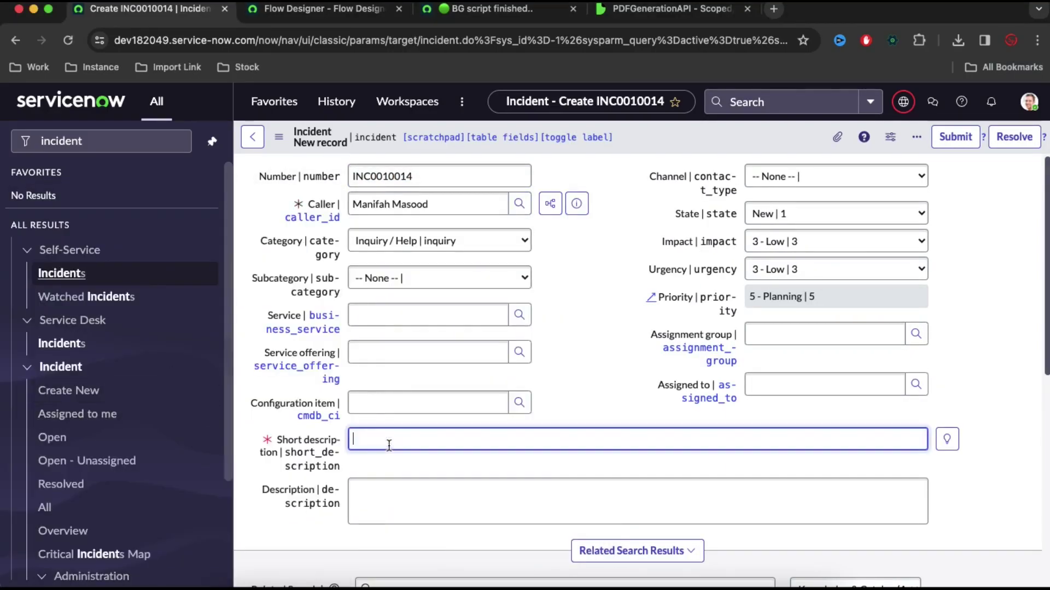
pyautogui.write('testing')
pyautogui.click(383, 495)
pyautogui.write('testing 12345')
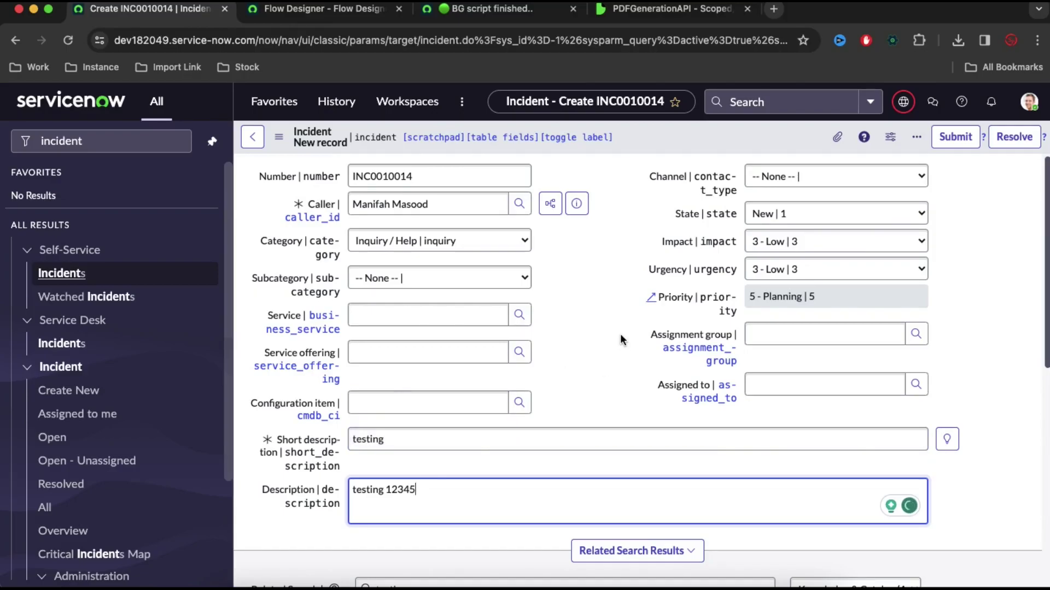
pyautogui.scroll(-2, 620, 334)
pyautogui.rightClick(651, 133)
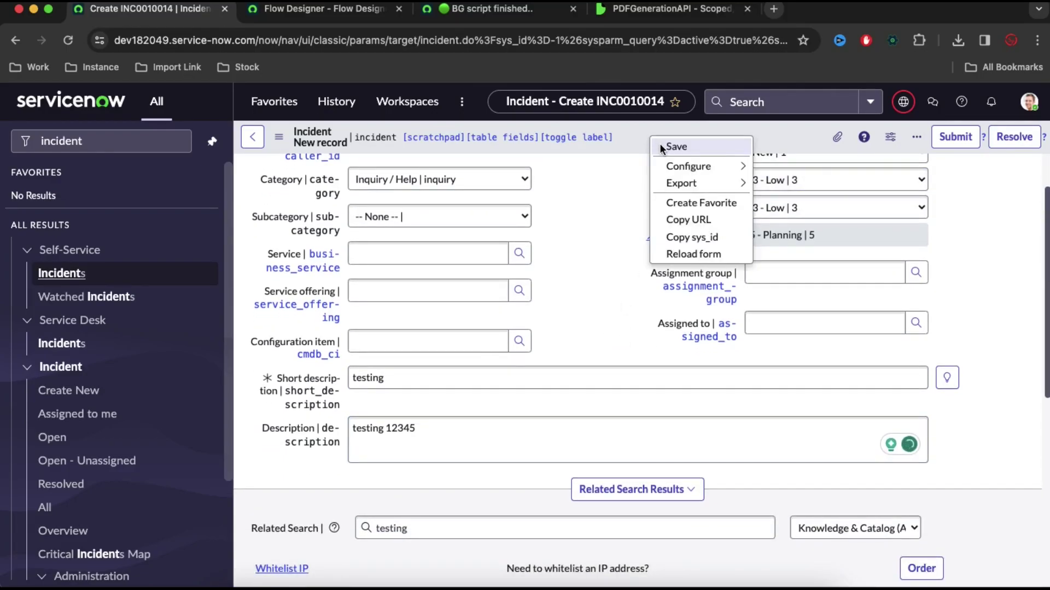
pyautogui.click(659, 143)
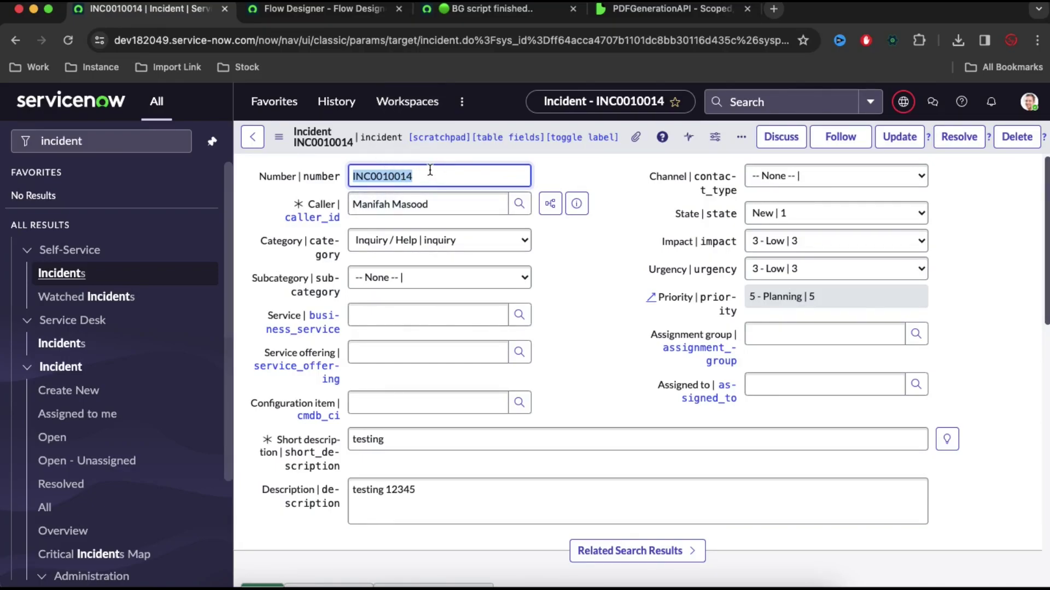
# Resolve the new incident with state Resolved, resolution code Resolved by caller and resolution notes dd, and save it.
pyautogui.click(775, 222)
pyautogui.click(779, 264)
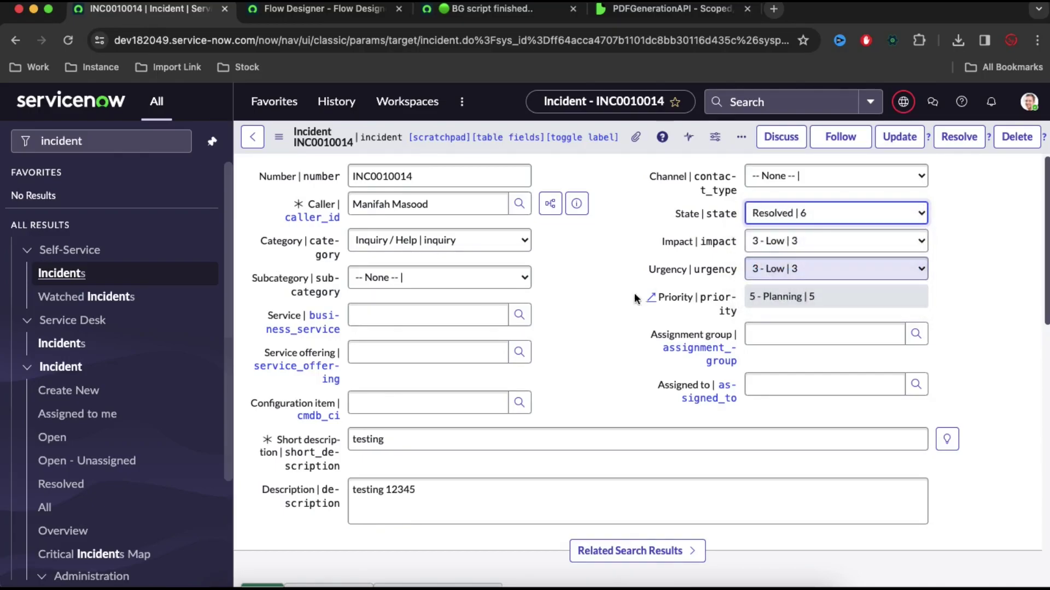
pyautogui.scroll(-5, 612, 299)
pyautogui.click(432, 332)
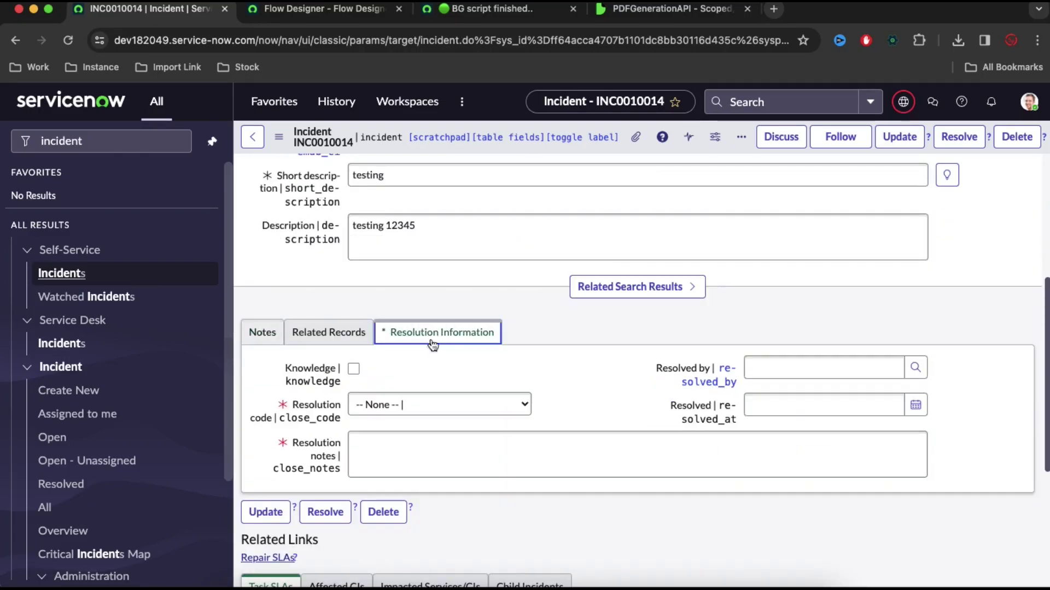
pyautogui.click(429, 408)
pyautogui.click(438, 472)
pyautogui.click(445, 453)
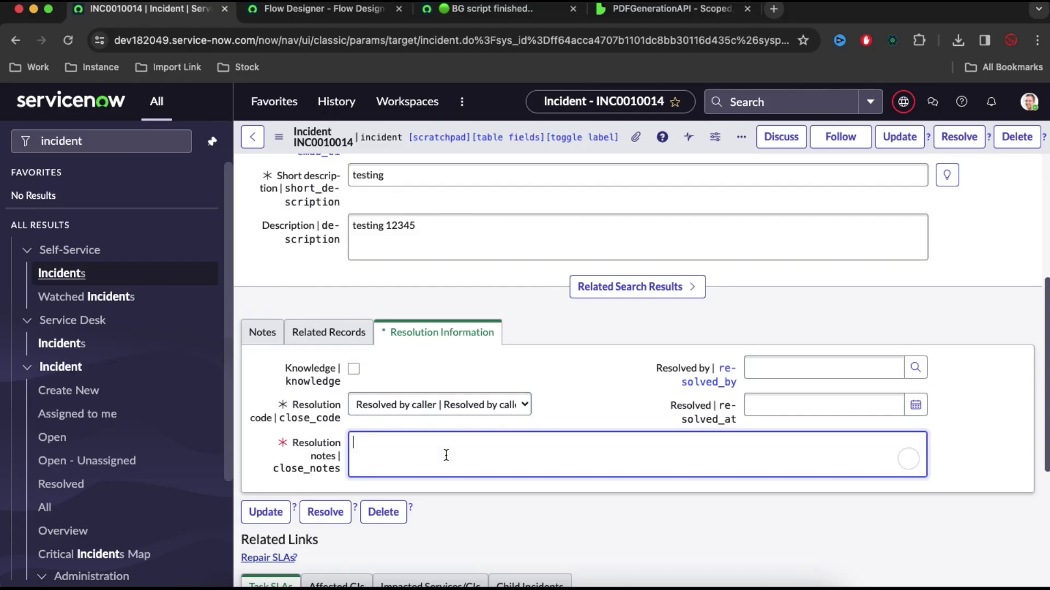
pyautogui.write('dd')
pyautogui.rightClick(384, 140)
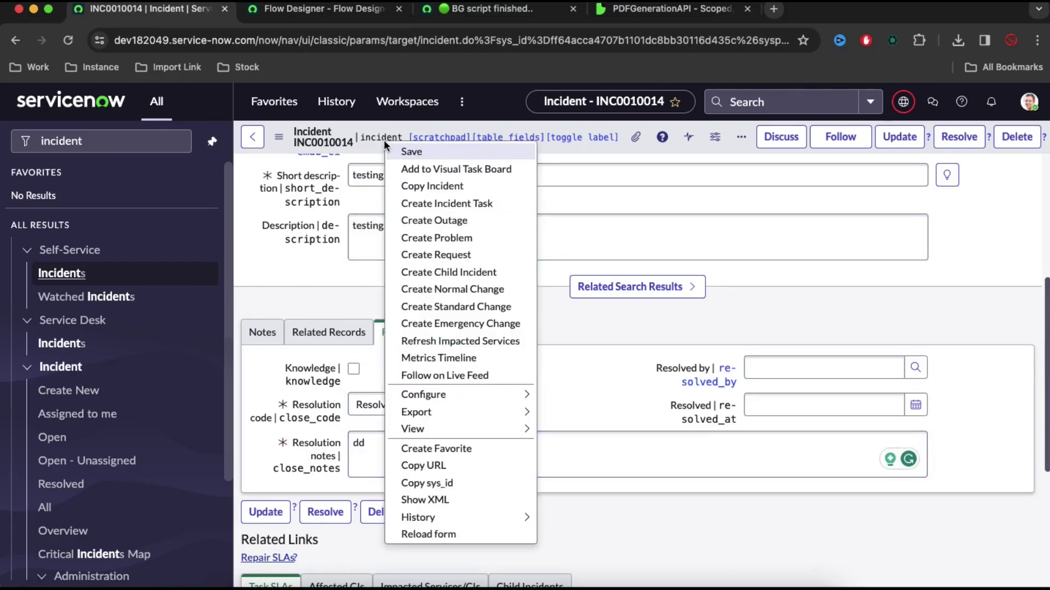
pyautogui.click(301, 243)
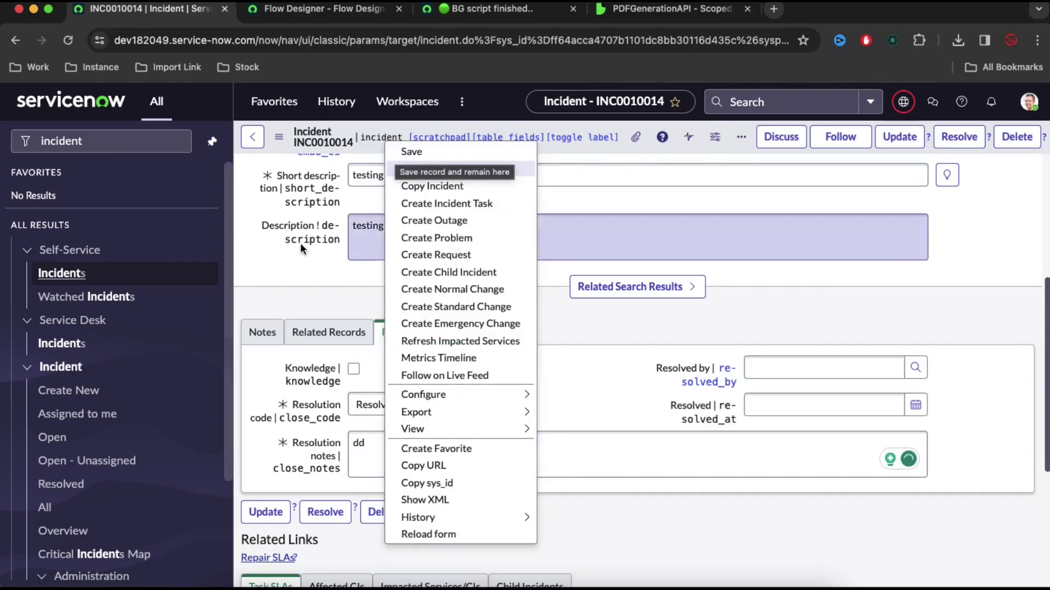
# Switch to Flow Designer and open the list of recent executions from its home page.
pyautogui.click(321, 12)
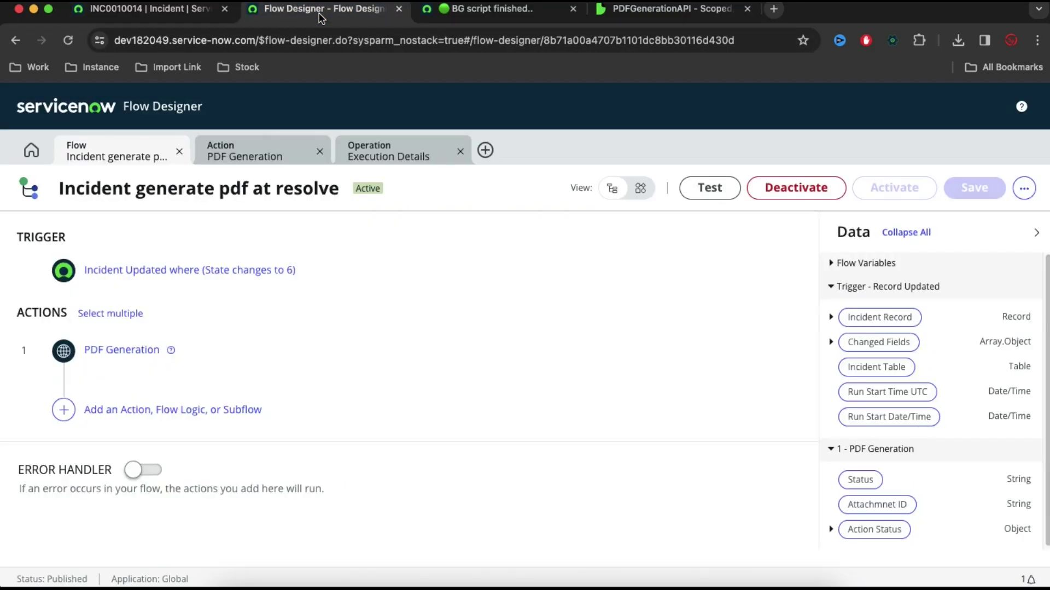
pyautogui.click(31, 150)
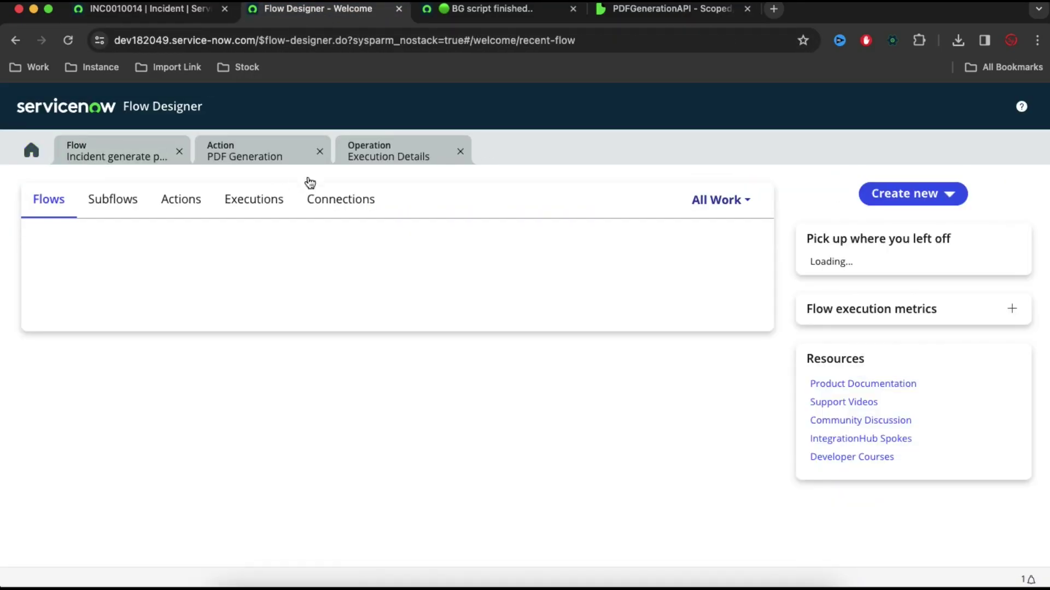
pyautogui.click(260, 198)
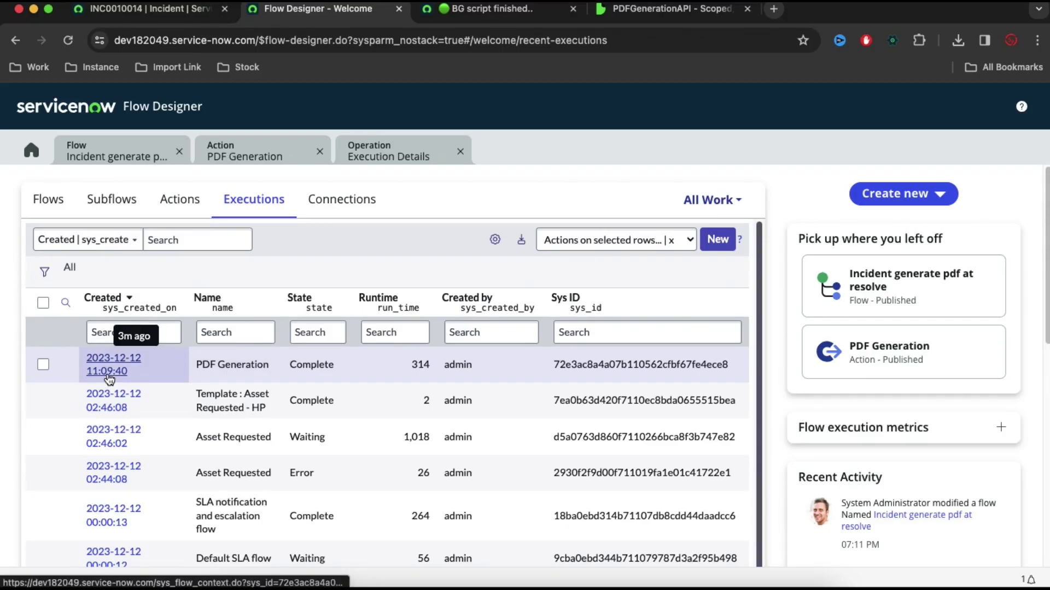
# Return to the new incident's form and save the record with its resolution details.
pyautogui.click(142, 9)
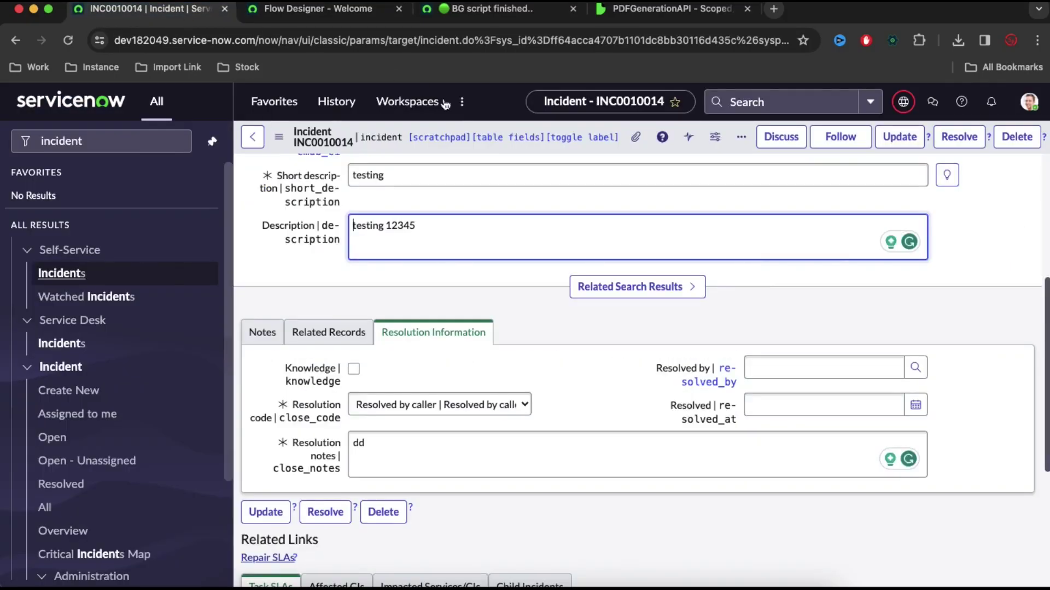
pyautogui.rightClick(379, 134)
pyautogui.click(404, 145)
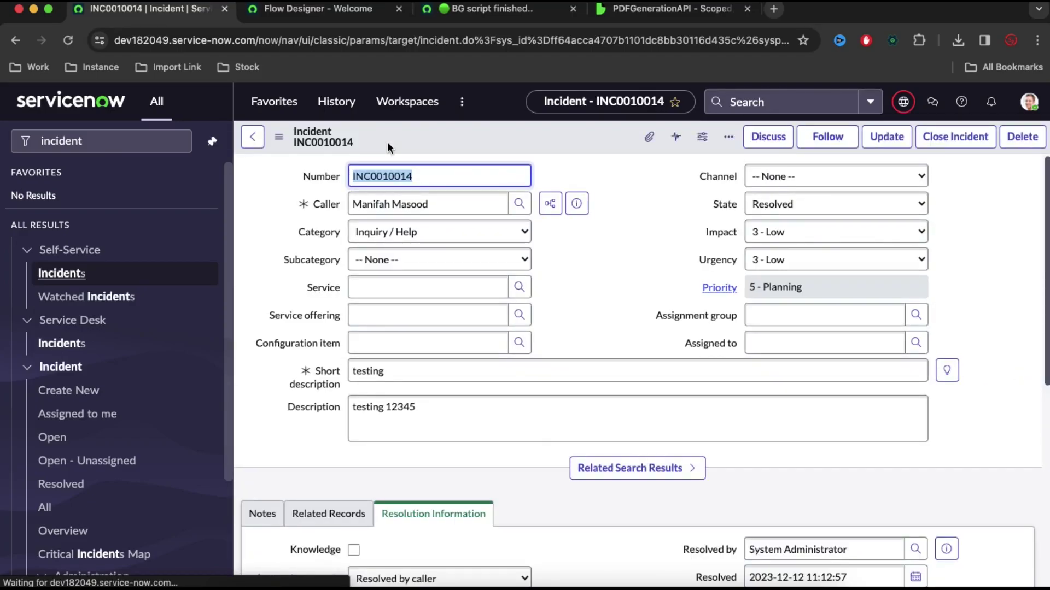
# Refresh the Flow Designer executions list and open the latest execution of Incident generate pdf at resolve.
pyautogui.click(345, 14)
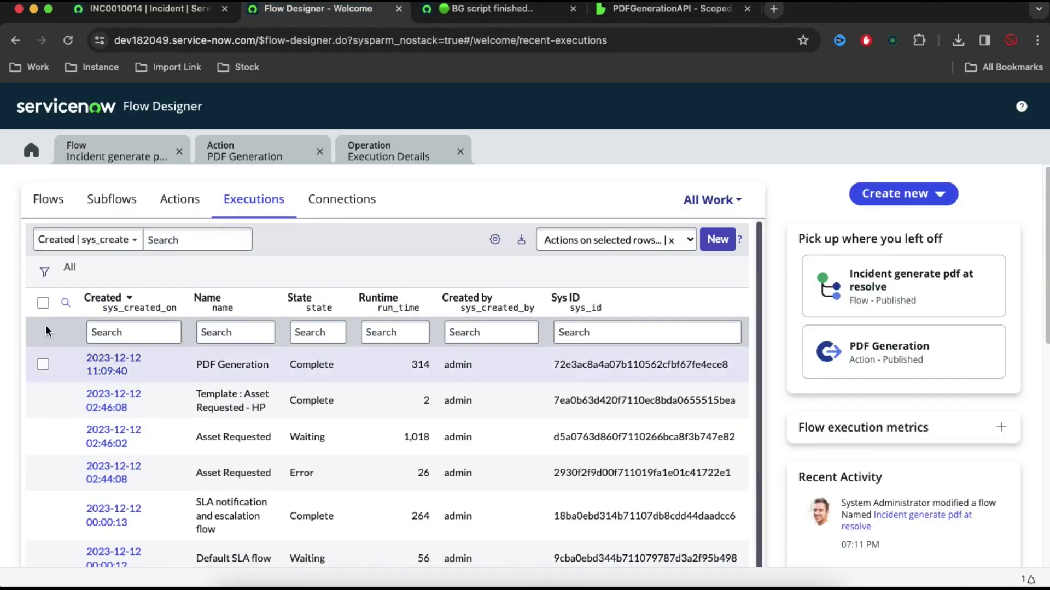
pyautogui.click(70, 269)
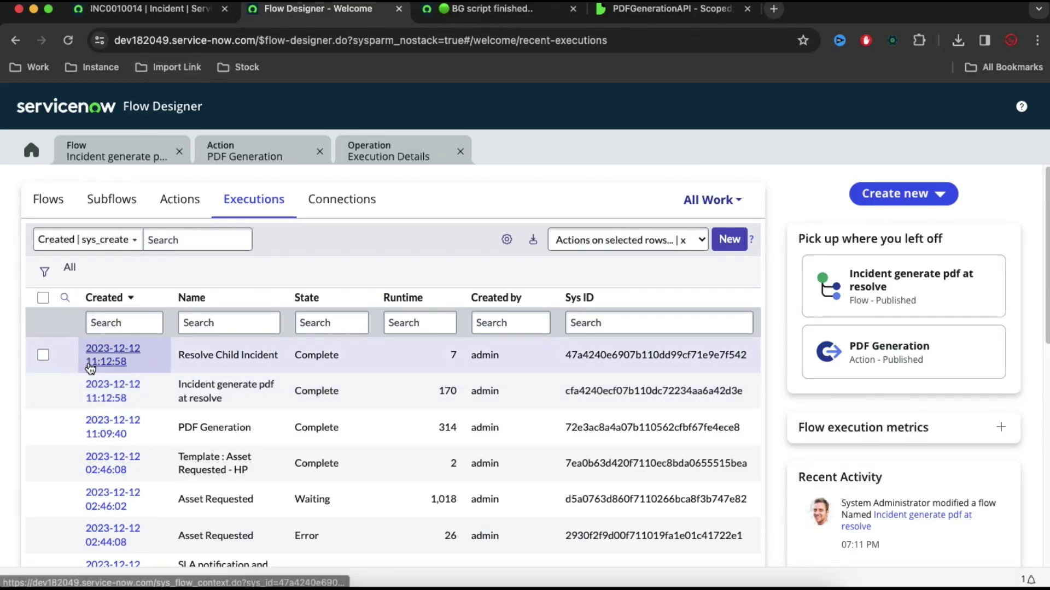
pyautogui.click(103, 385)
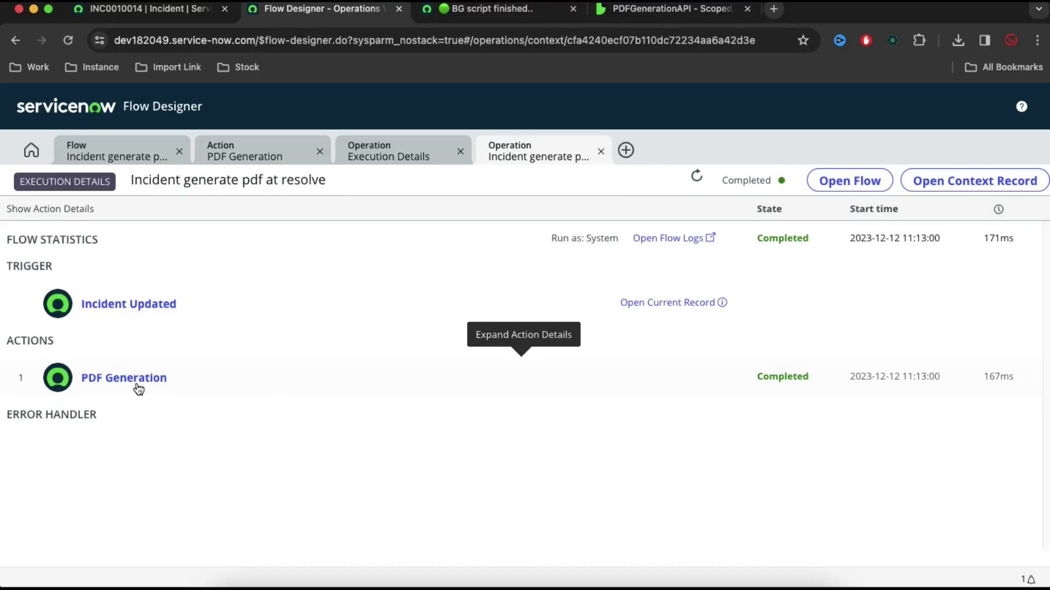
# Reload the resolved incident's page, download its PDF attachment and view the file, and return to the incident.
pyautogui.click(153, 11)
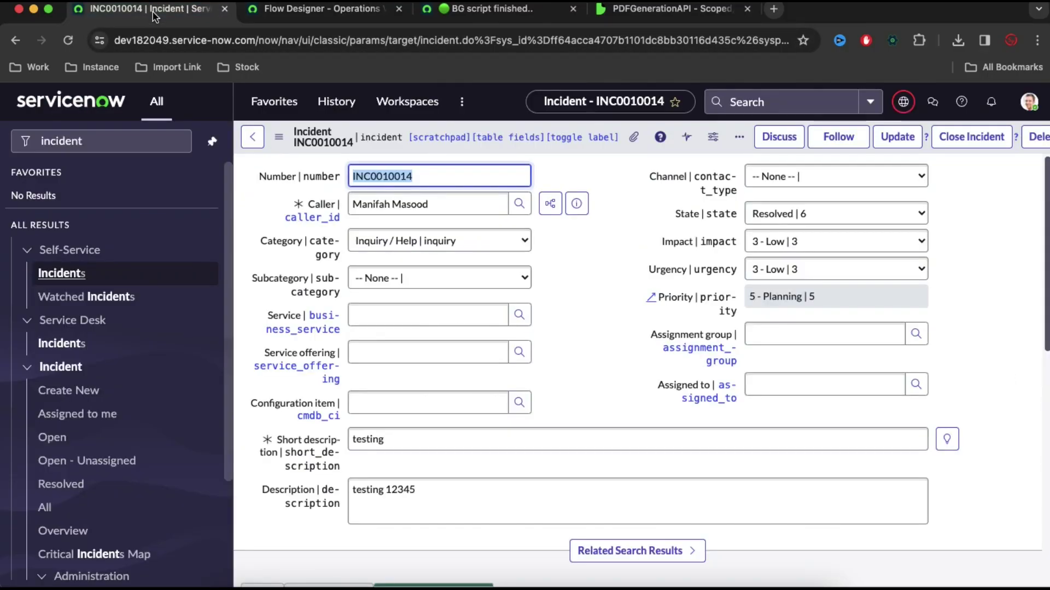
pyautogui.click(68, 40)
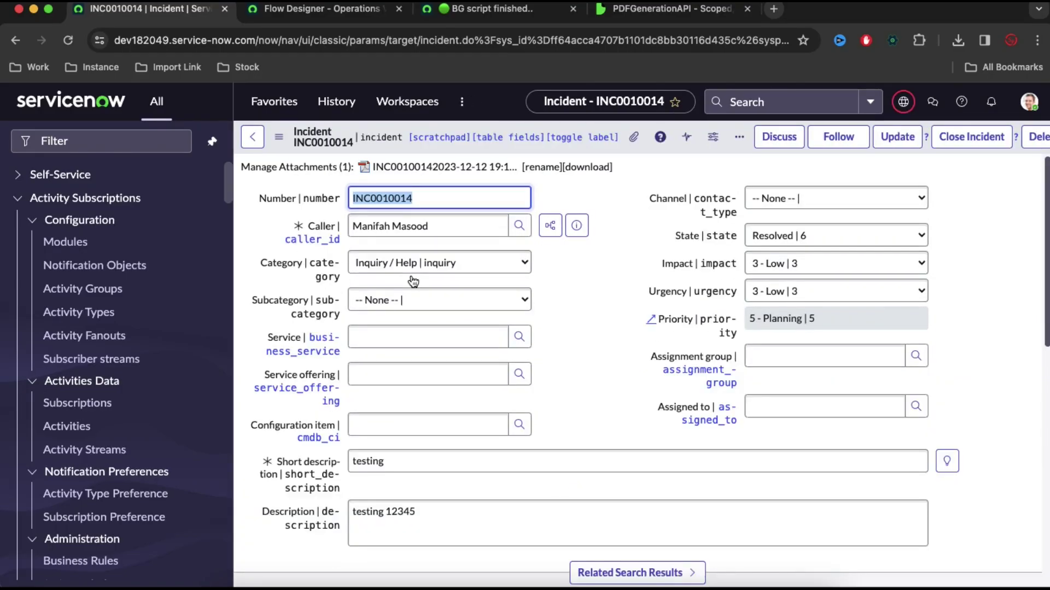
pyautogui.click(414, 168)
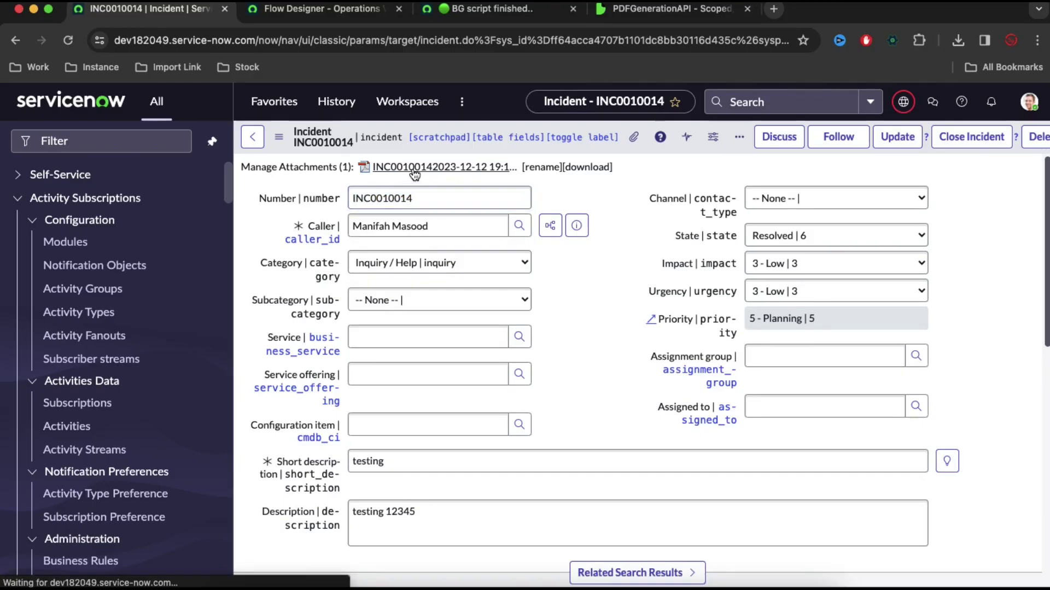
pyautogui.click(813, 89)
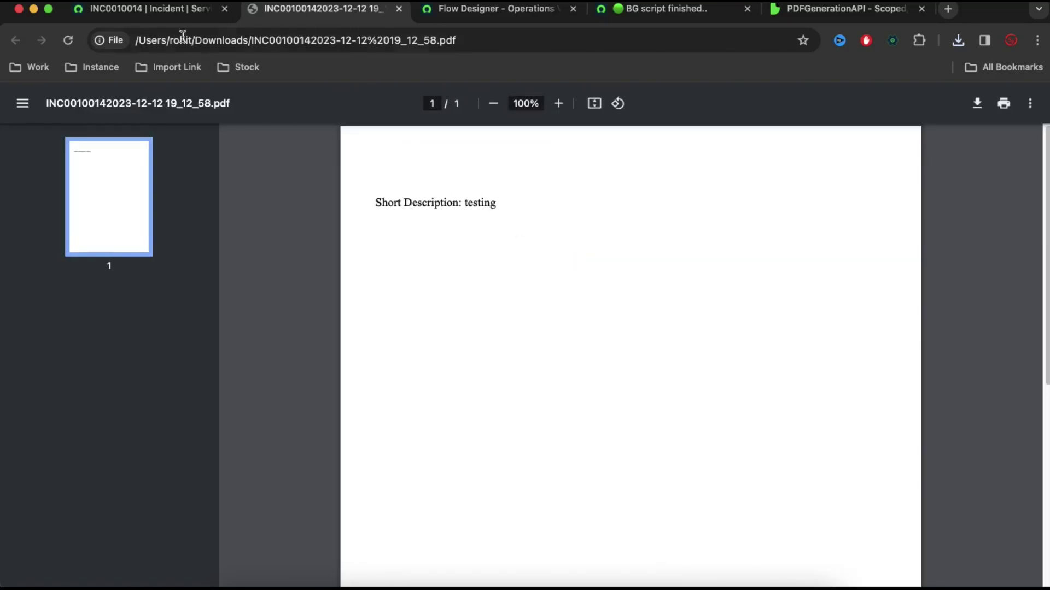
pyautogui.click(165, 10)
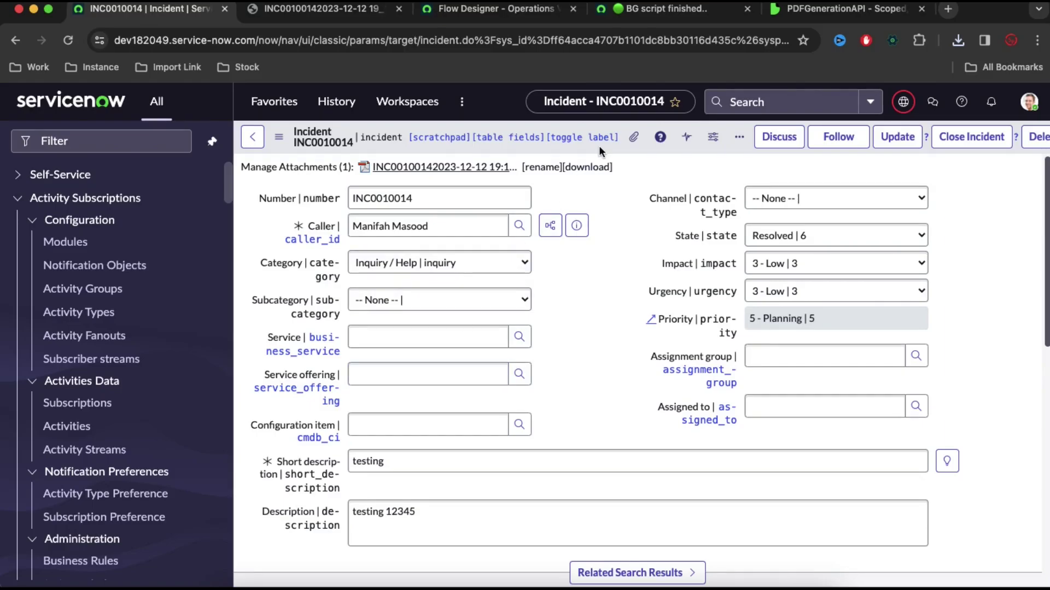
# In Flow Designer's PDF Generation action, examine the step types that can be added after the Script step, and close the chooser without adding one.
pyautogui.click(481, 9)
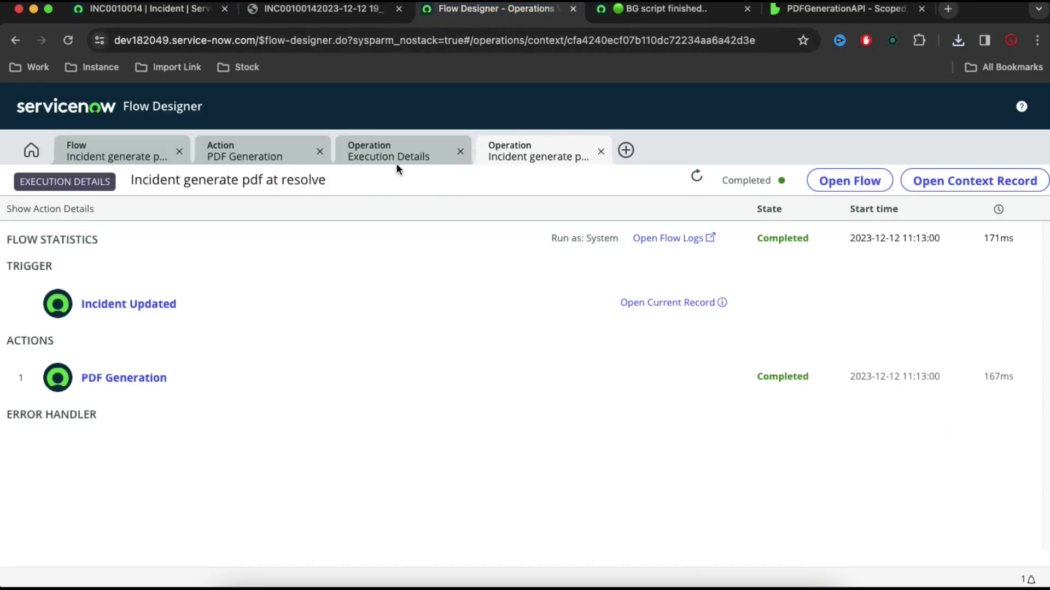
pyautogui.click(277, 158)
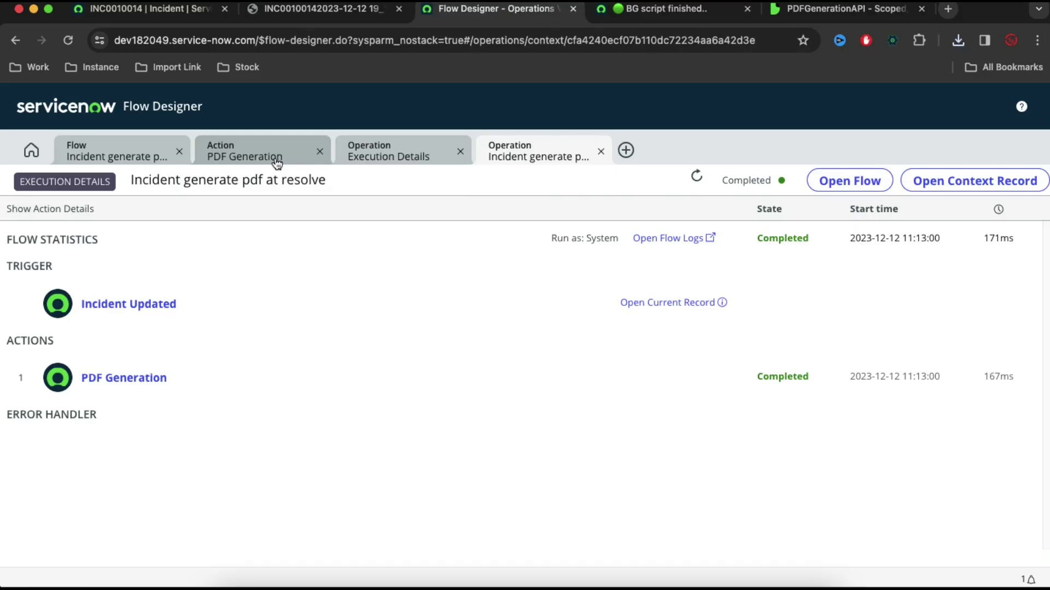
pyautogui.moveTo(193, 309)
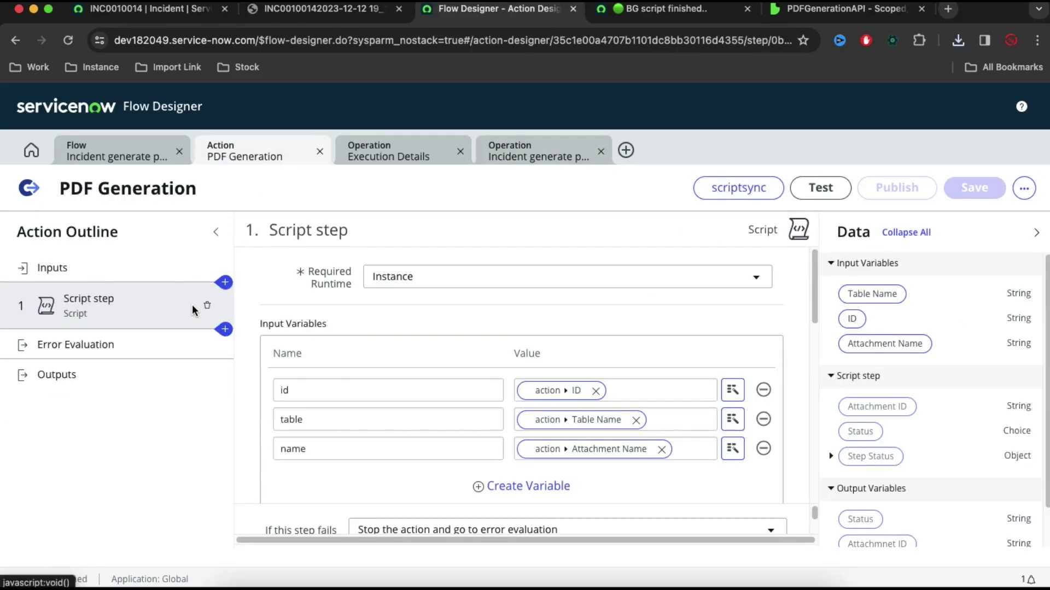
pyautogui.click(222, 333)
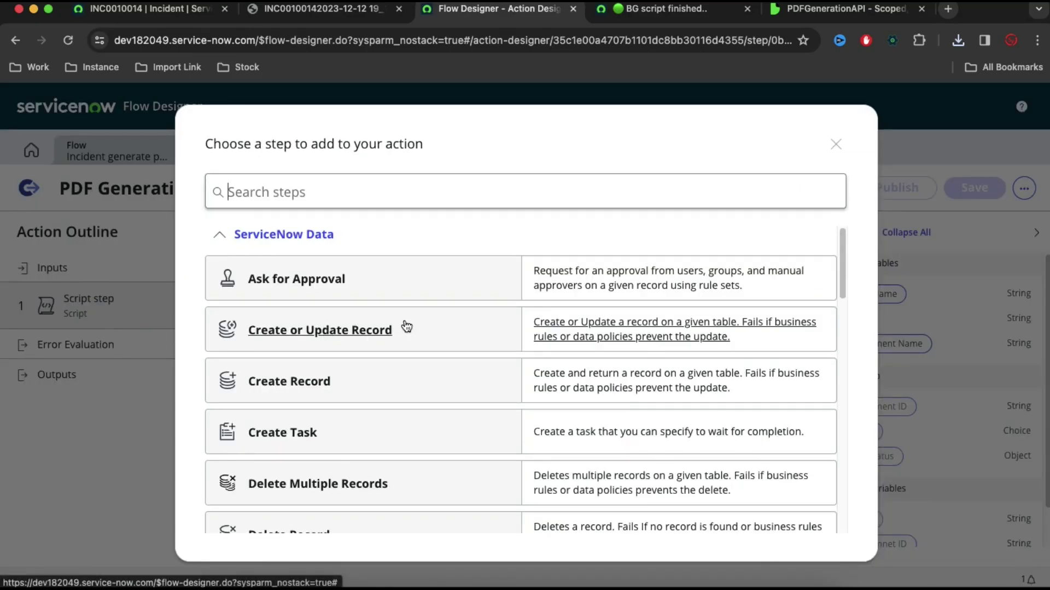
pyautogui.scroll(-1, 407, 326)
pyautogui.scroll(-1, 407, 327)
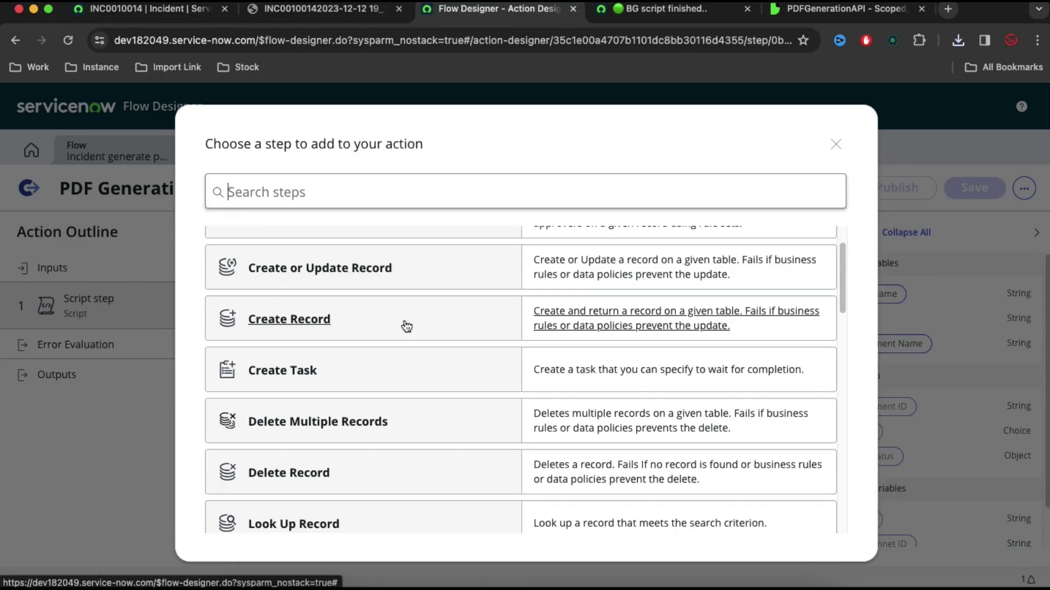
pyautogui.scroll(-8, 406, 327)
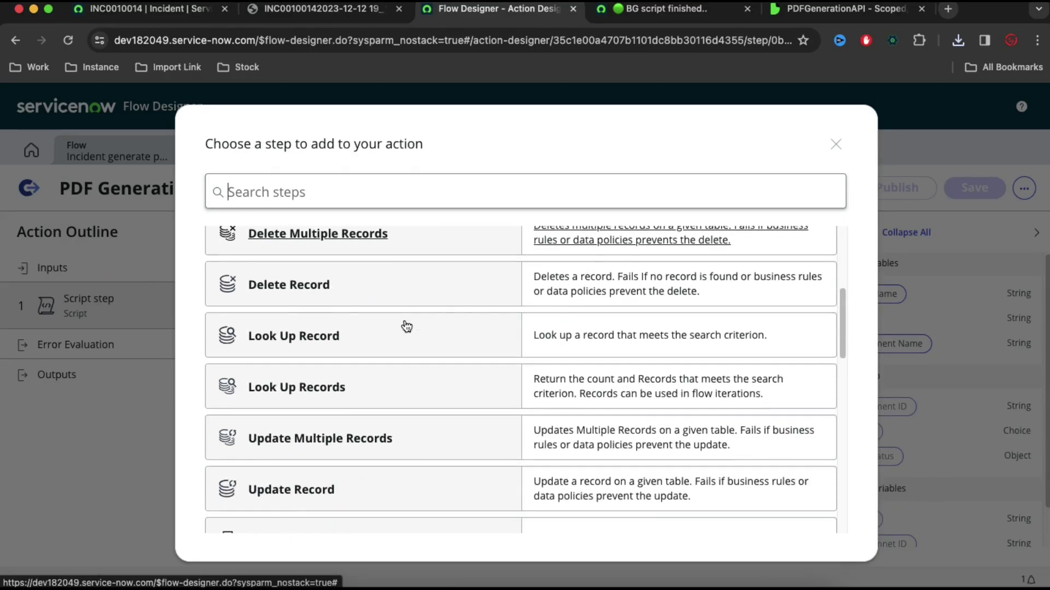
pyautogui.scroll(-1, 407, 326)
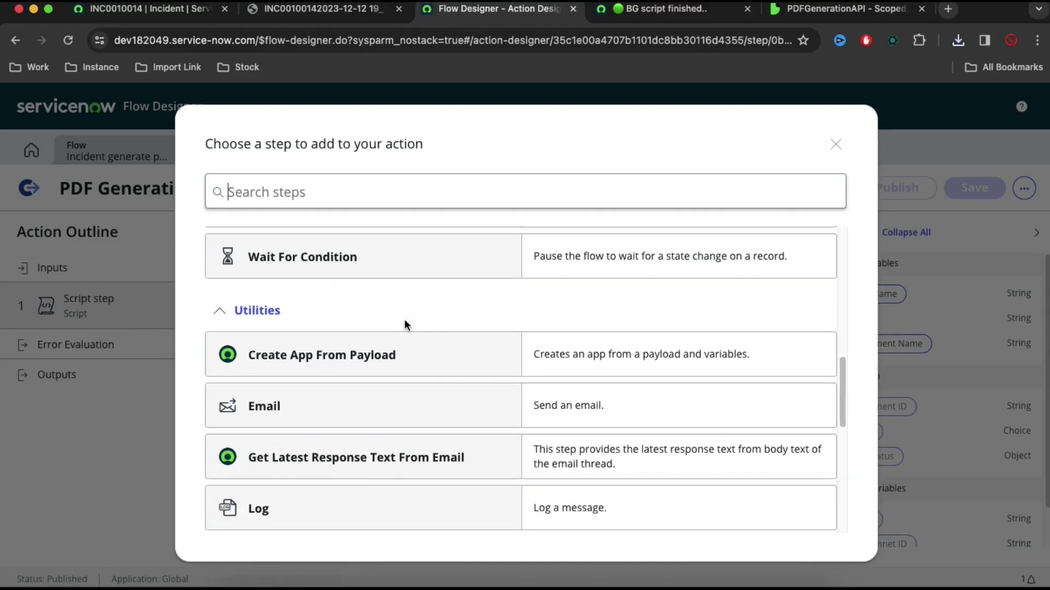
pyautogui.scroll(-1, 406, 327)
pyautogui.scroll(-2, 407, 327)
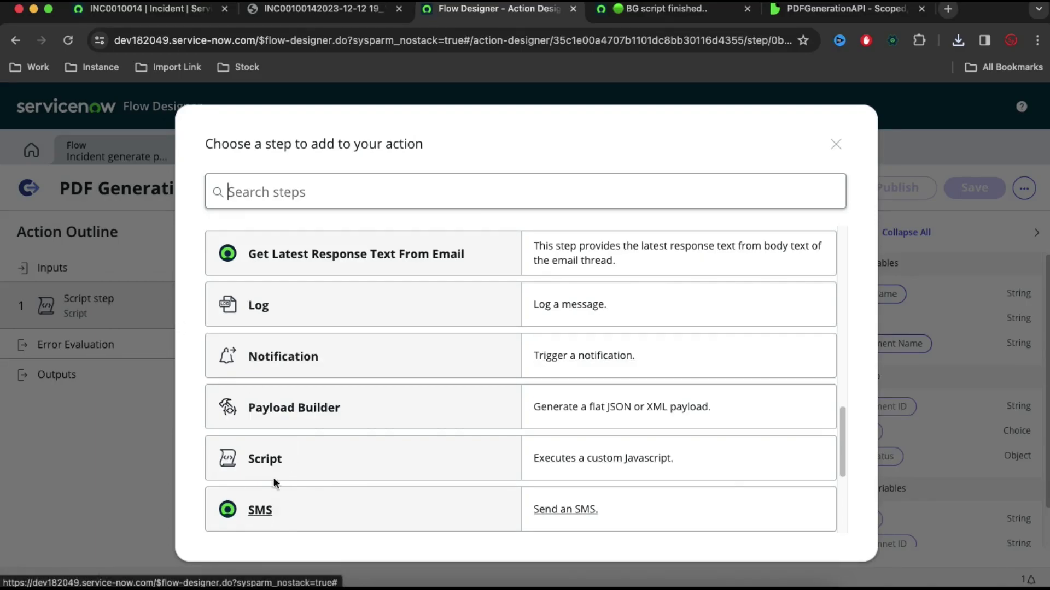
pyautogui.scroll(-3, 274, 465)
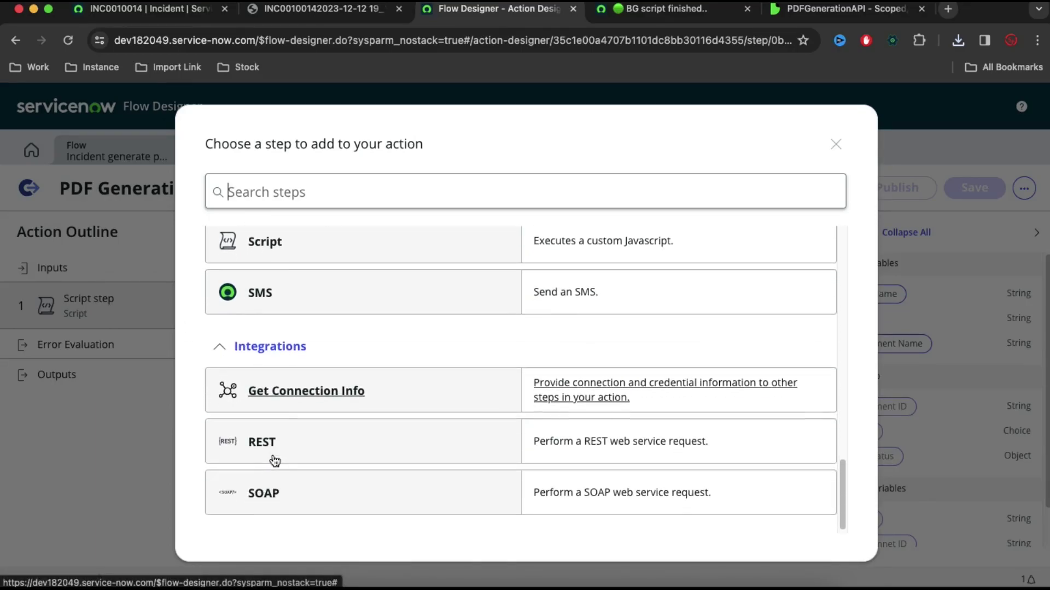
pyautogui.scroll(-1, 290, 425)
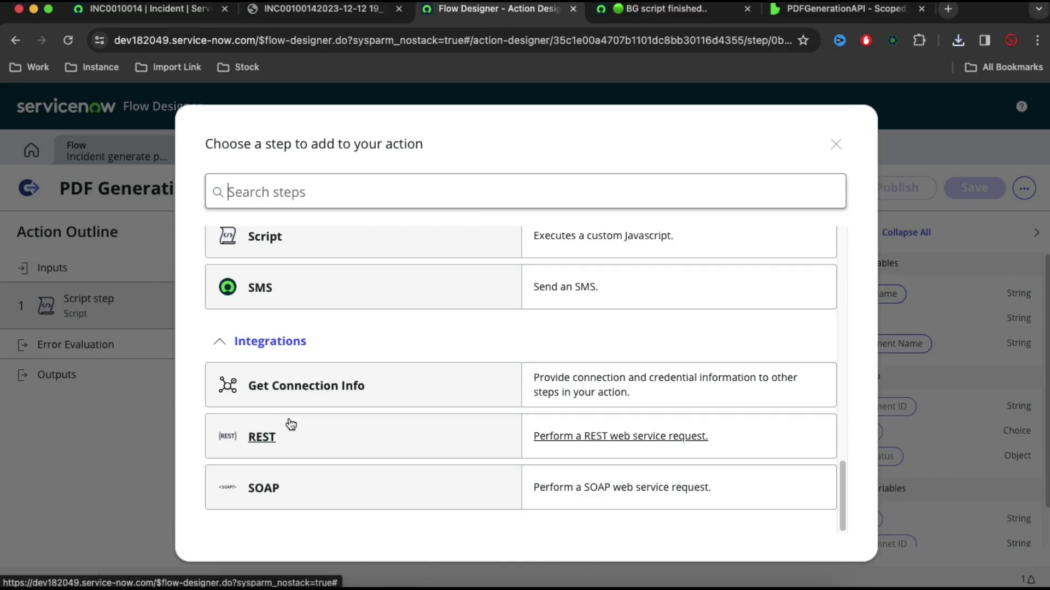
pyautogui.scroll(3, 290, 425)
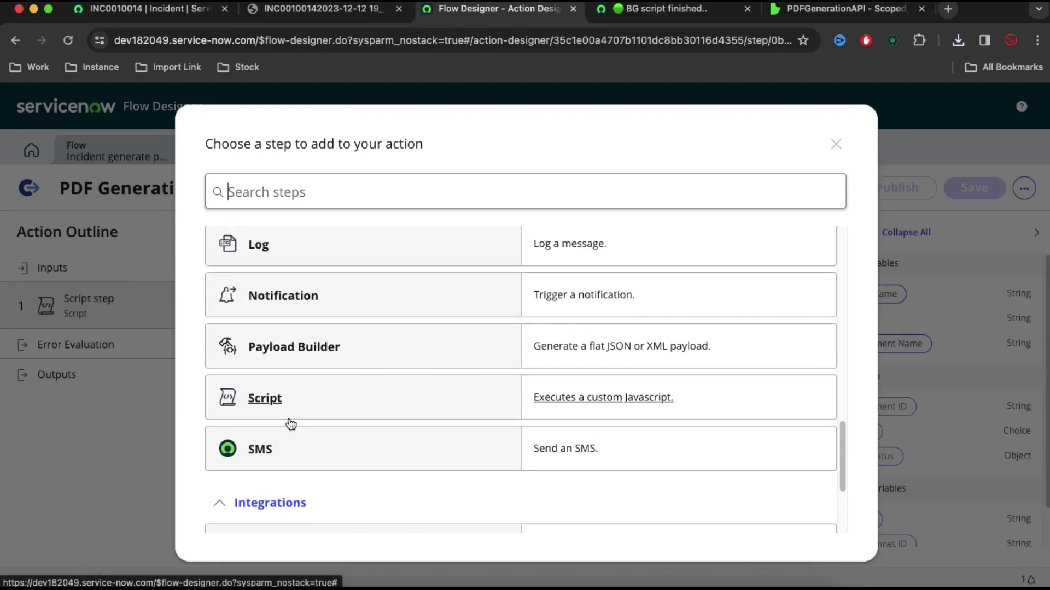
pyautogui.click(836, 144)
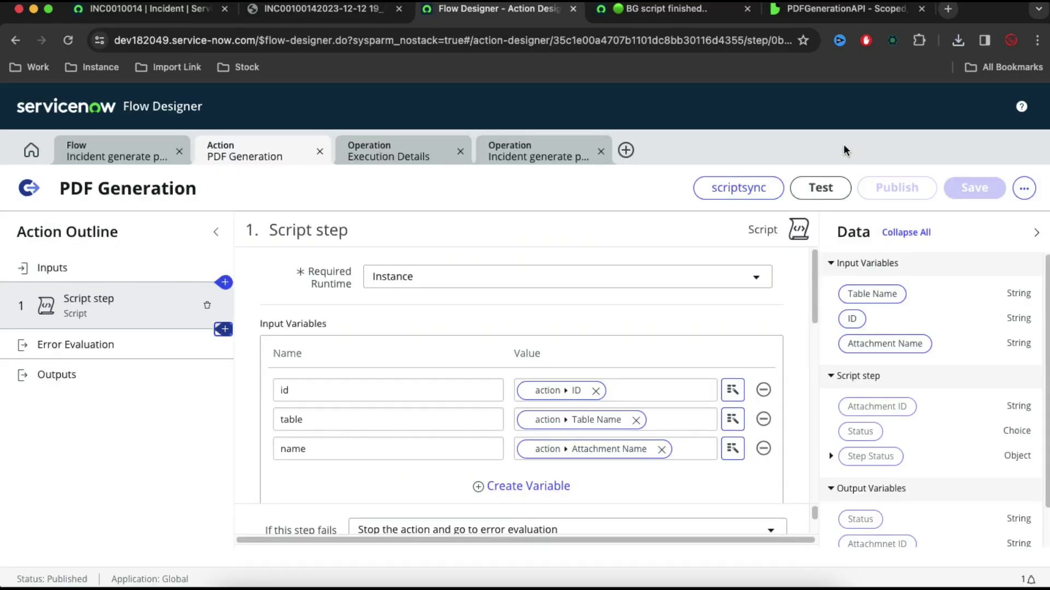